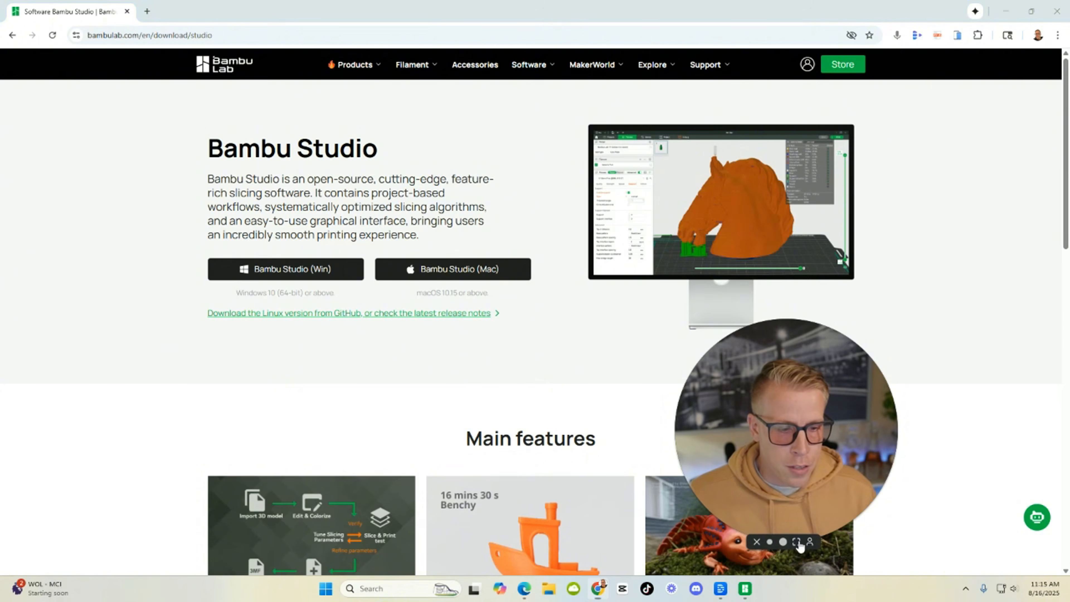
- Move the Bambu Studio shortcut to the middle of the desktop and launch the program
left_click(795, 542)
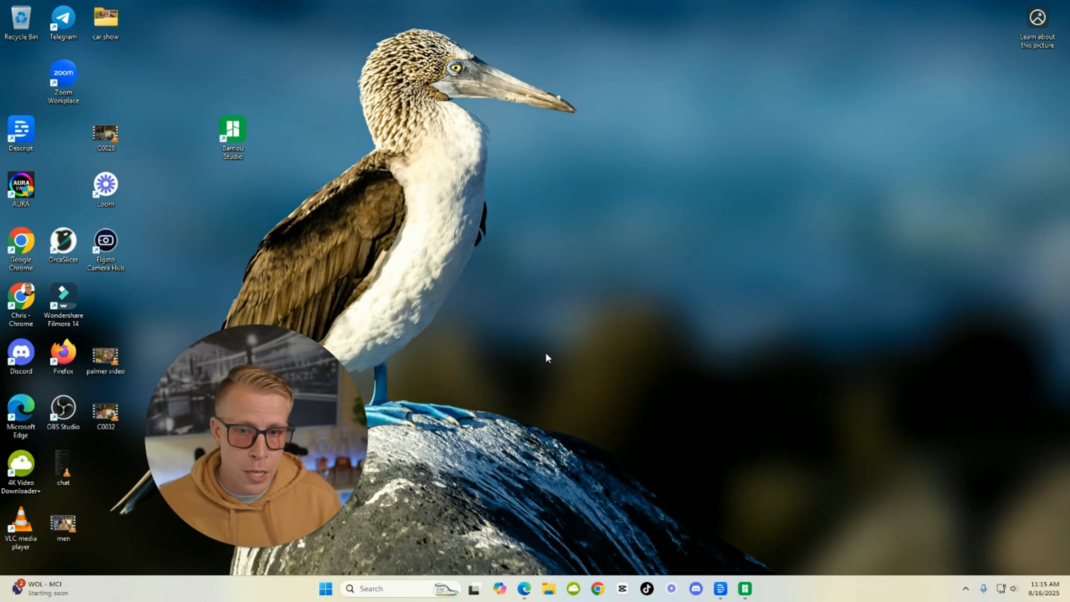
left_click_drag(238, 156, 528, 275)
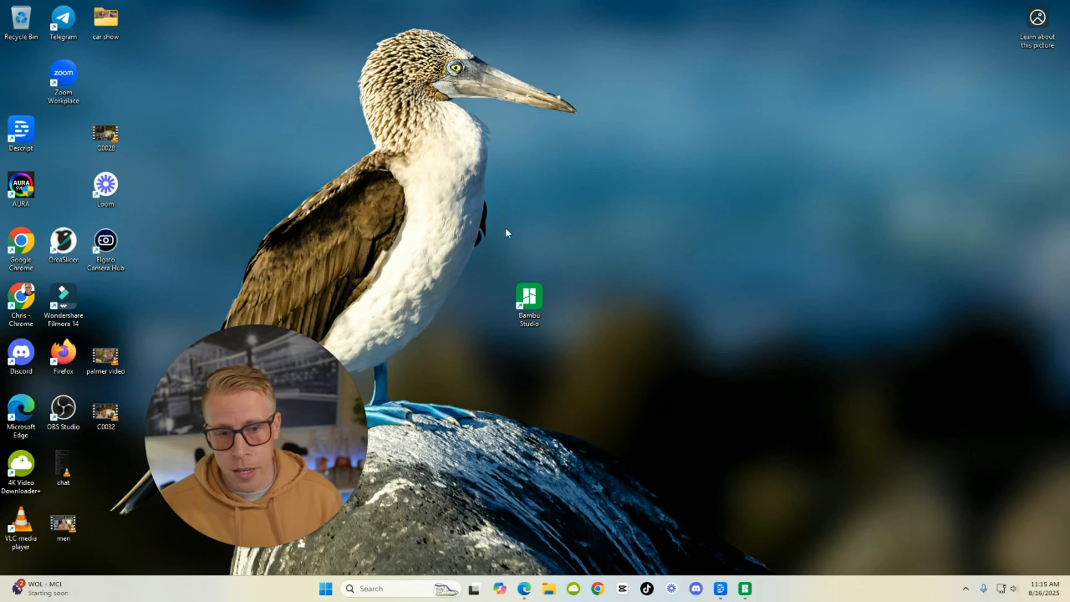
double_click(534, 297)
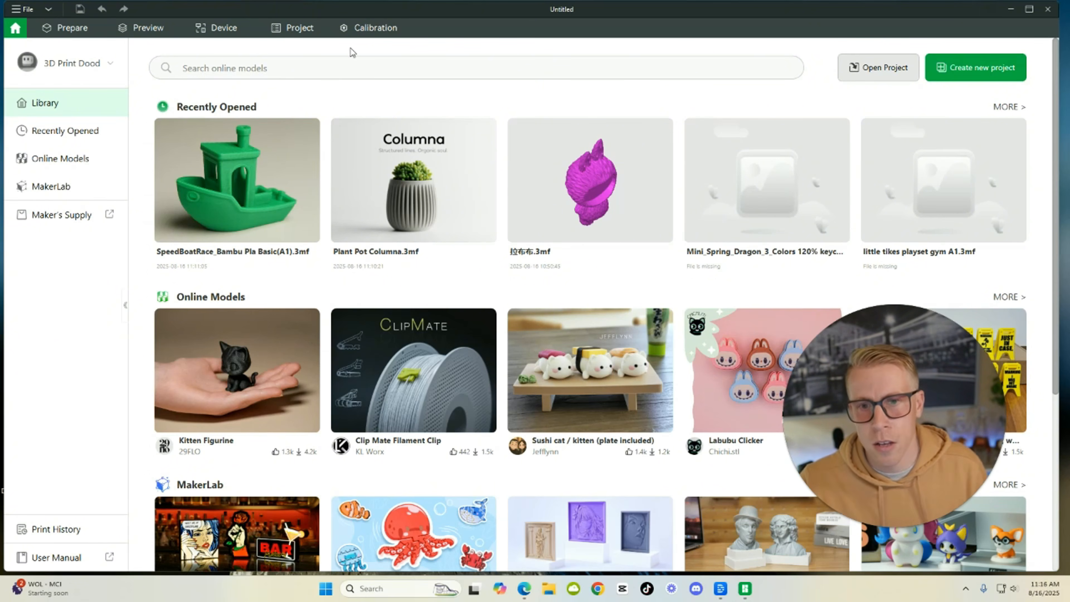
- Look through the Prepare, Preview and Device pages, and view the list of available printers
left_click(70, 26)
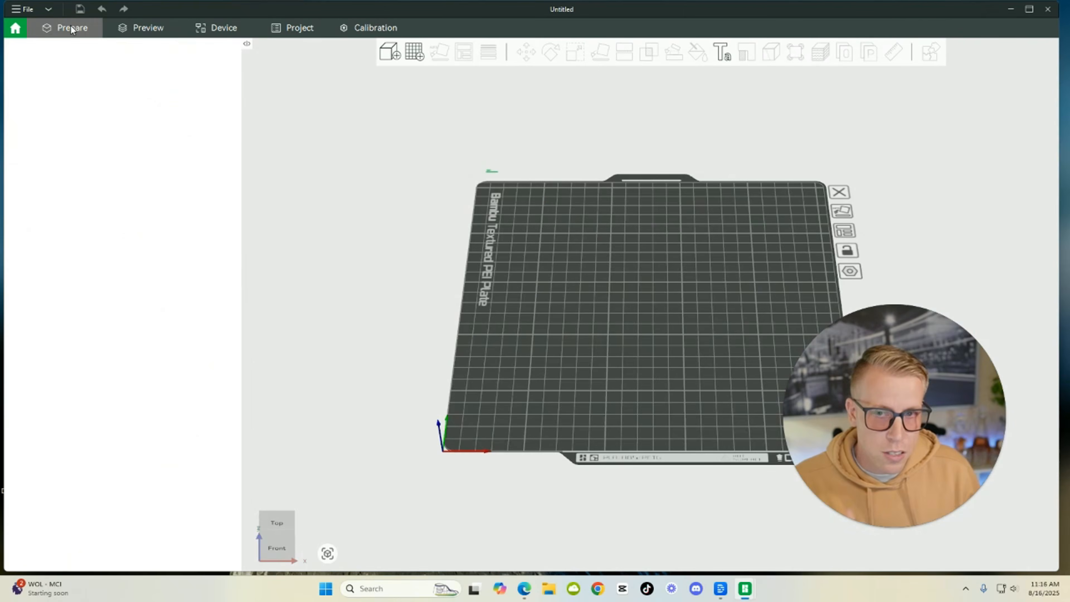
left_click(157, 32)
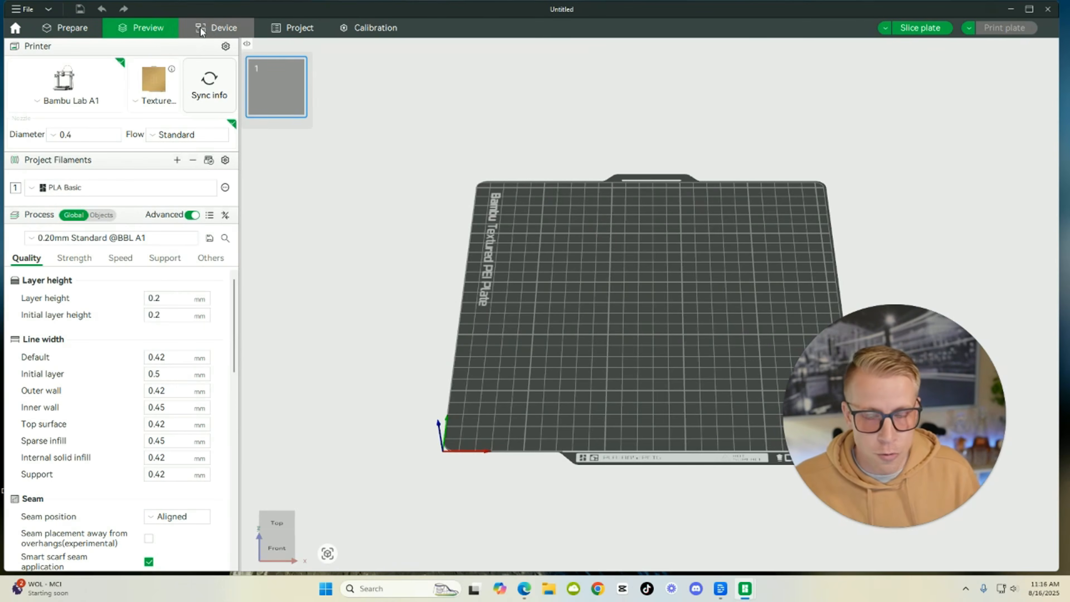
left_click(209, 31)
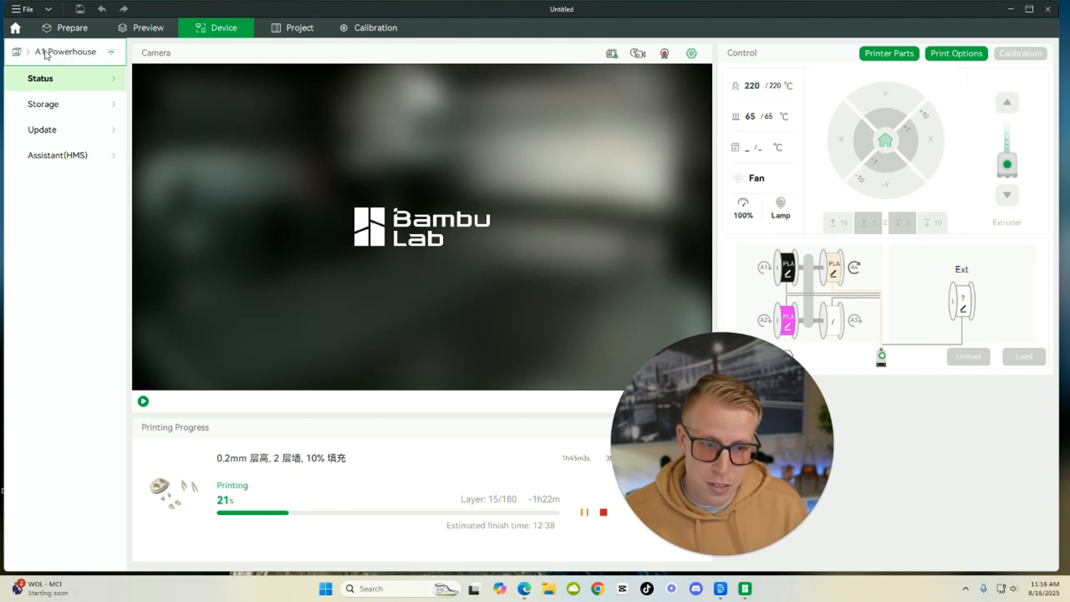
left_click(46, 52)
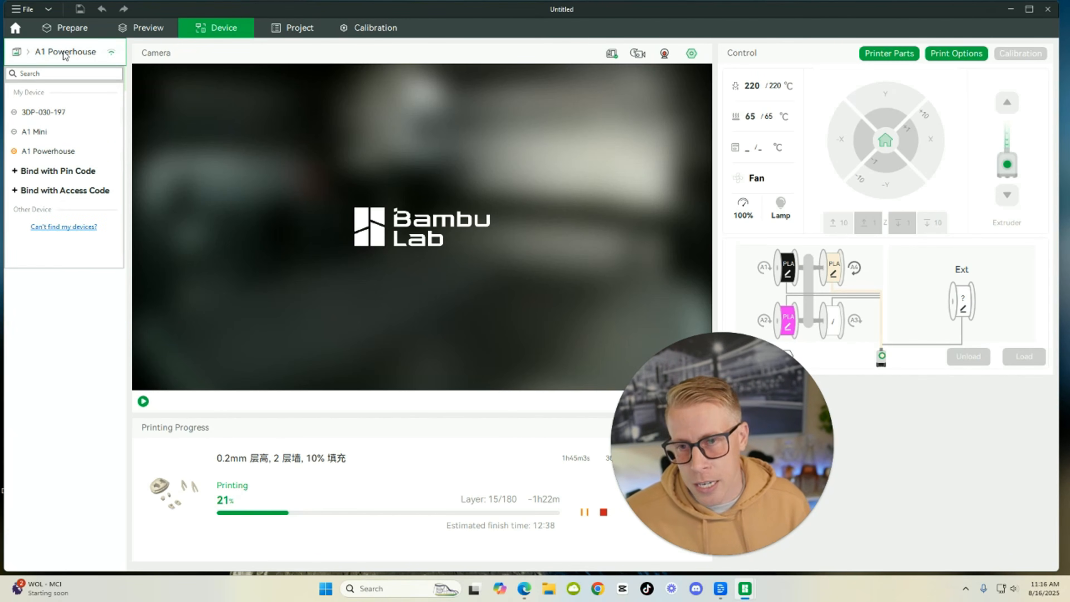
left_click(84, 399)
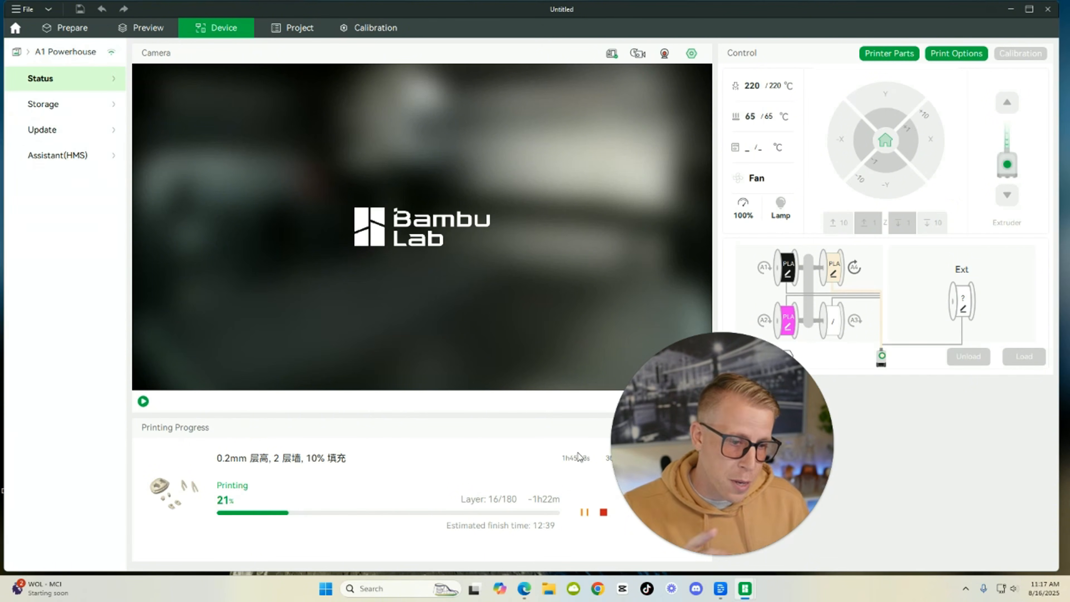
left_click(733, 555)
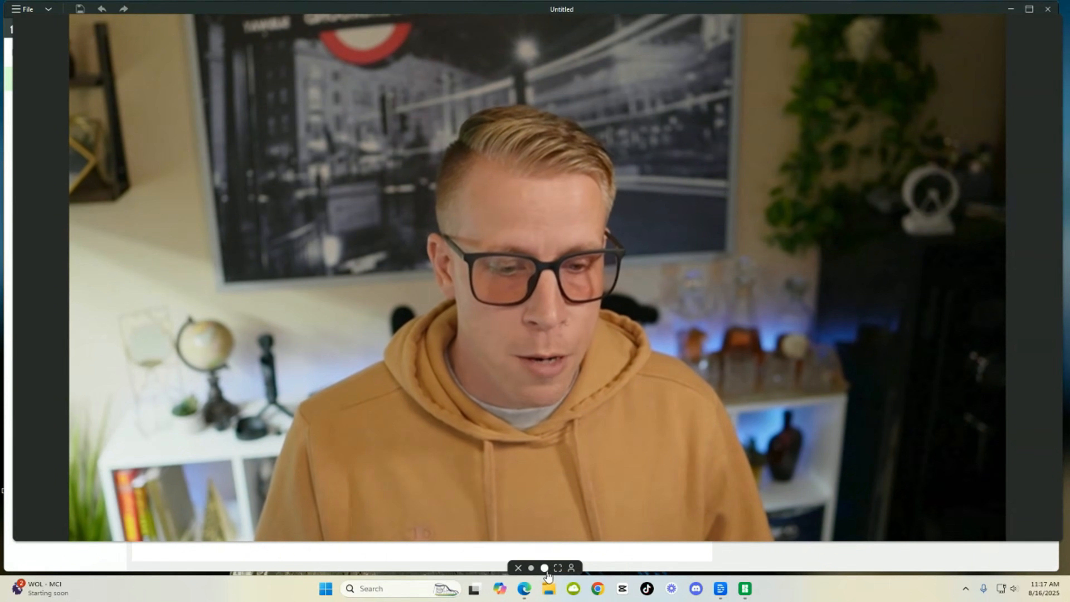
left_click(545, 567)
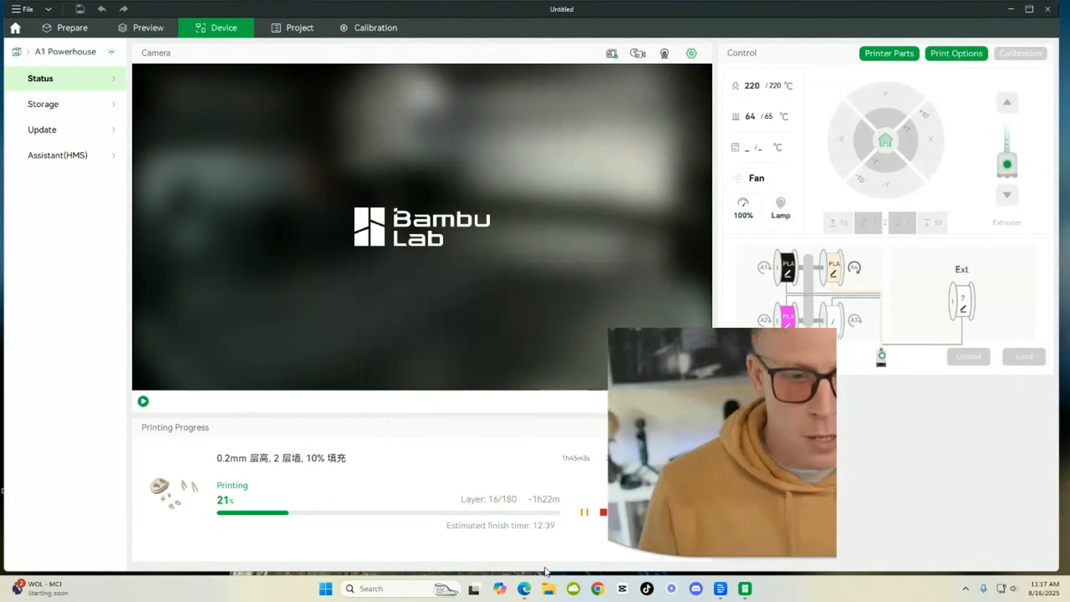
- Return to the home page and view the recently opened projects and the online models
left_click(15, 29)
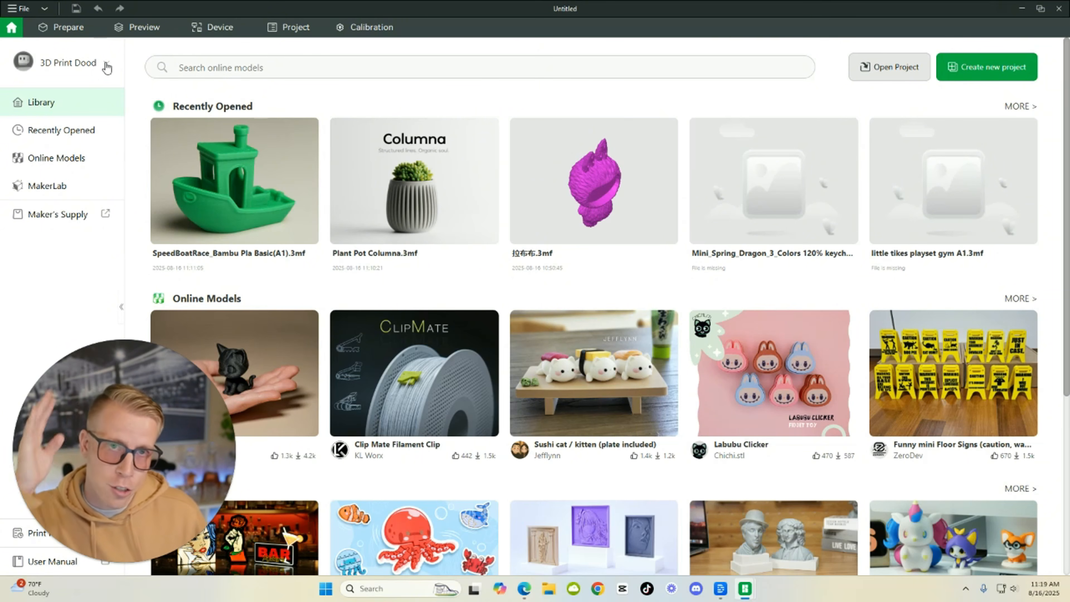
left_click(70, 133)
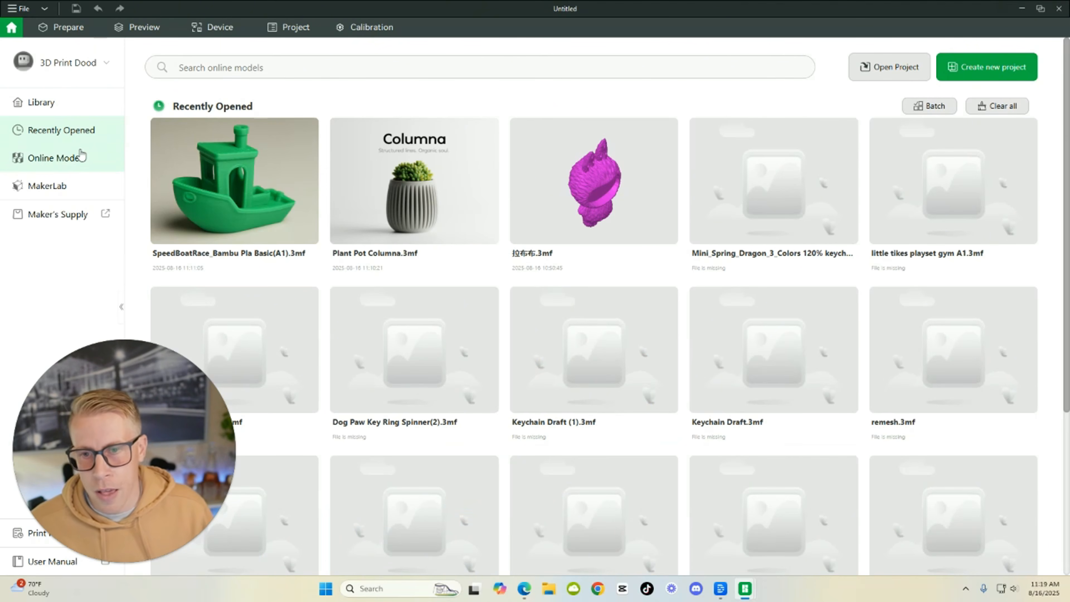
left_click(66, 159)
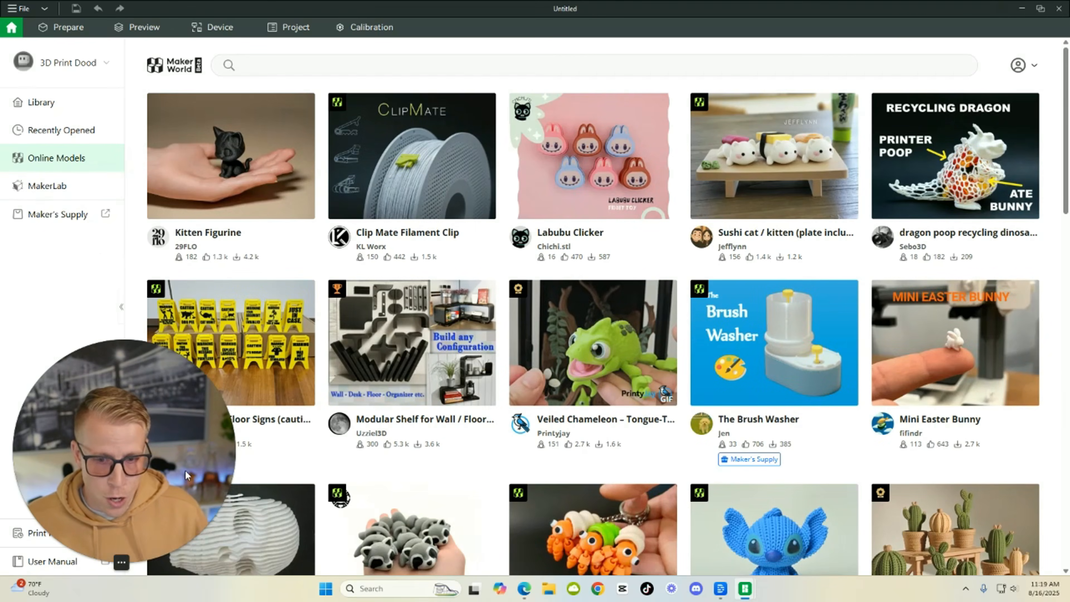
left_click_drag(186, 476, 1066, 534)
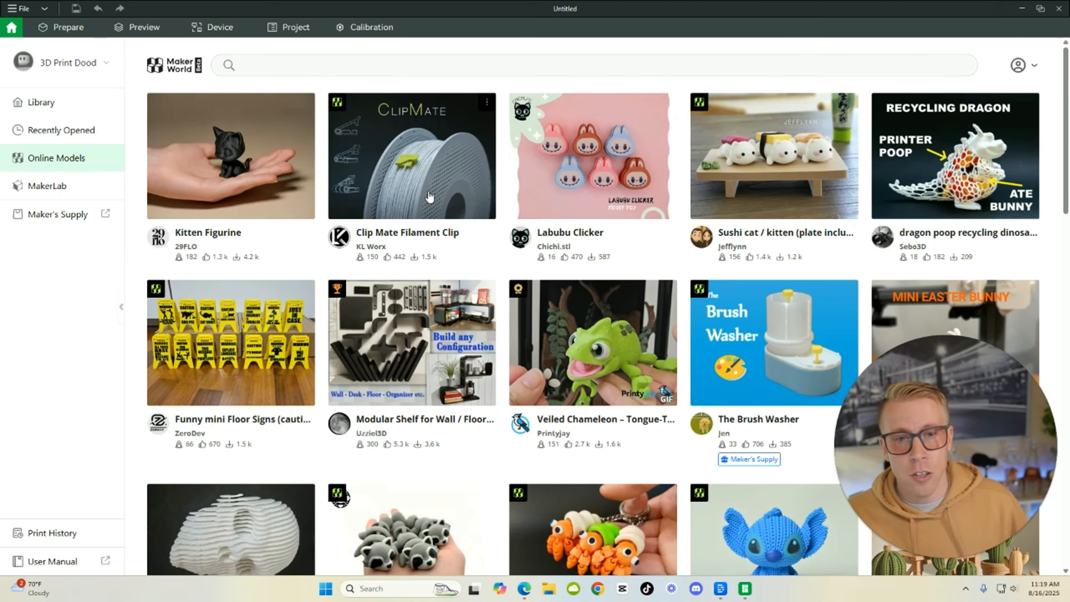
- Switch to Chrome, open a browser profile and go to the MakerWorld website
left_click(599, 590)
left_click(445, 324)
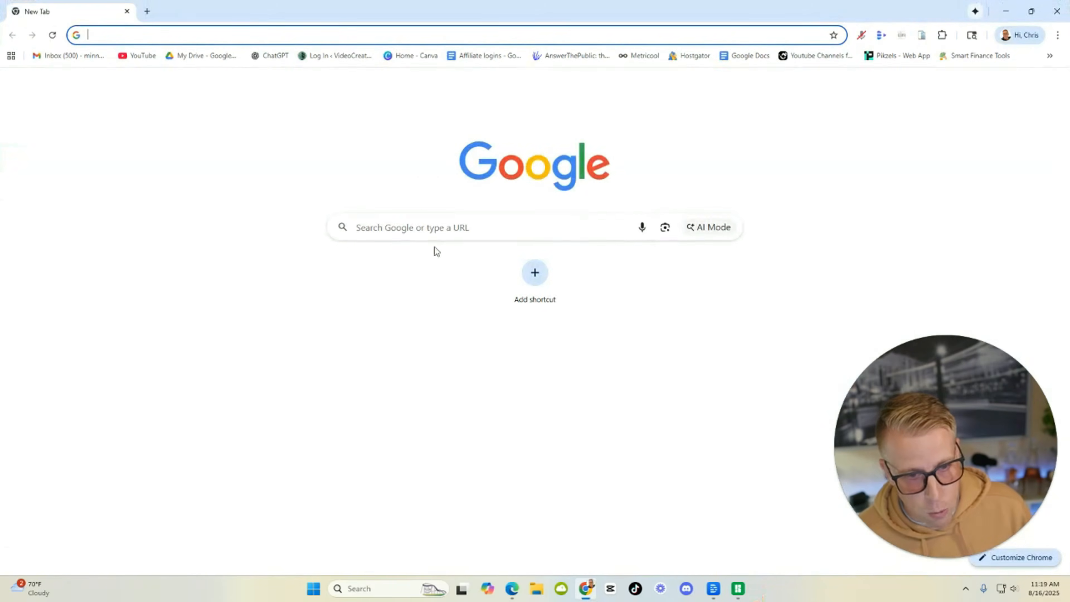
left_click(352, 34)
type("mak")
key("Return")
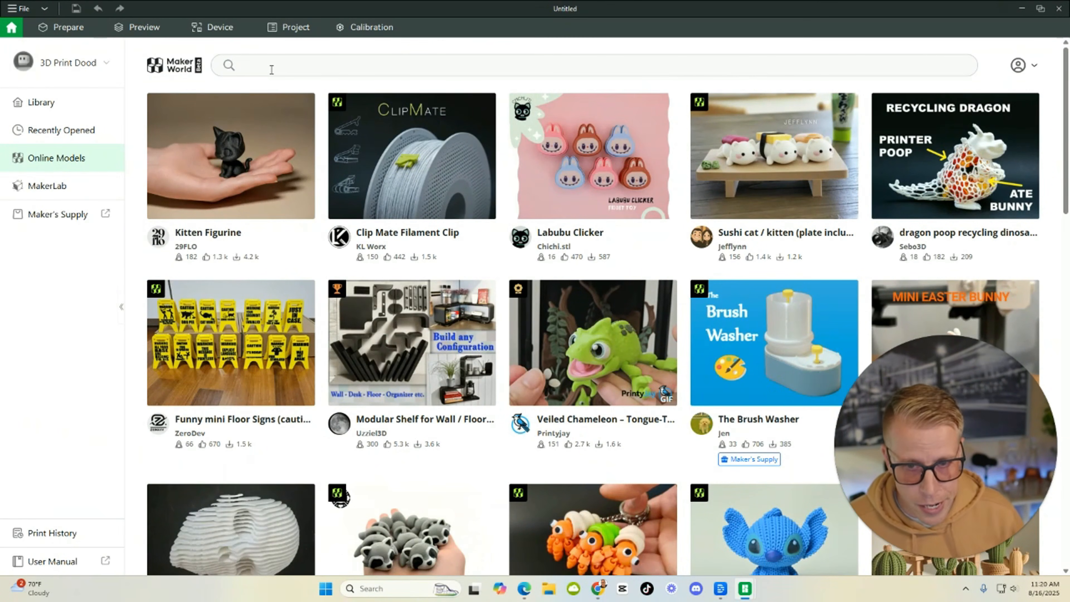
- Switch back to Bambu Studio, view the Kitten Figurine model's details and print profiles, and close them
left_click(259, 170)
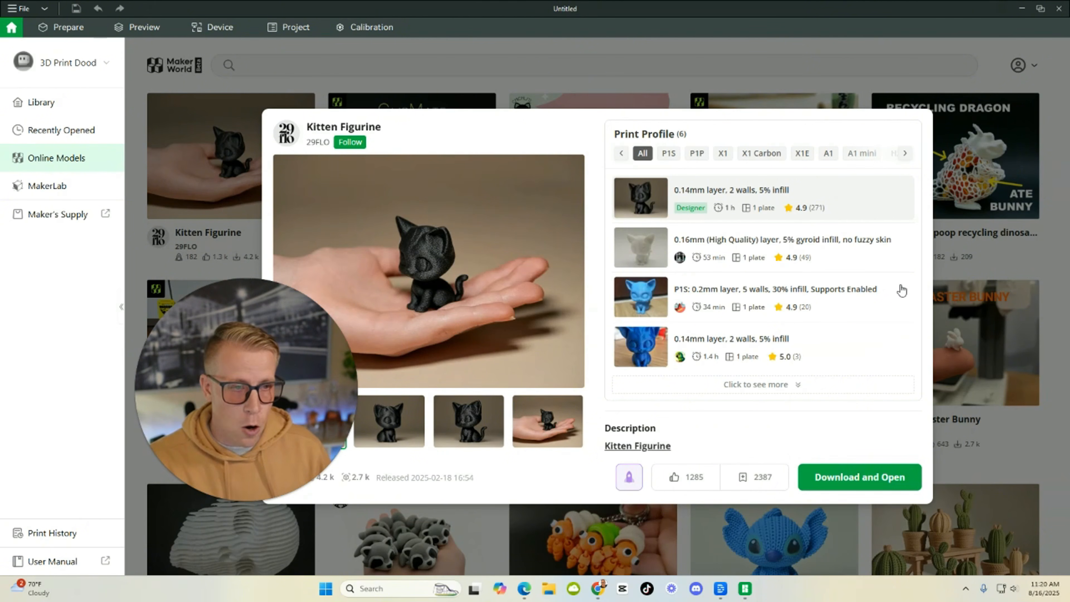
left_click(740, 80)
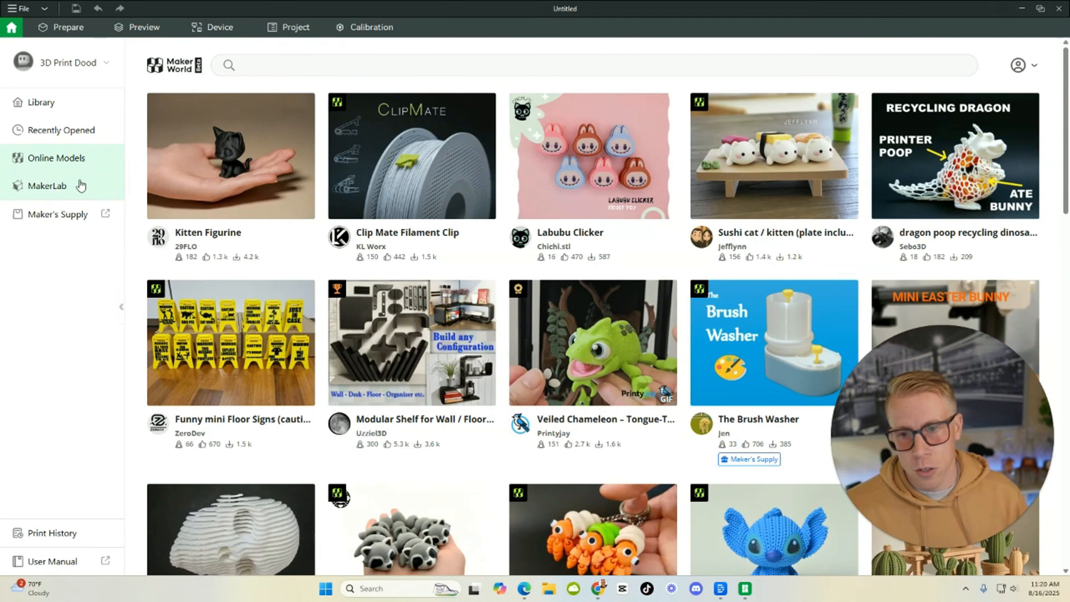
- Open MakerLab and look through its modeling tools and experiments
left_click(50, 195)
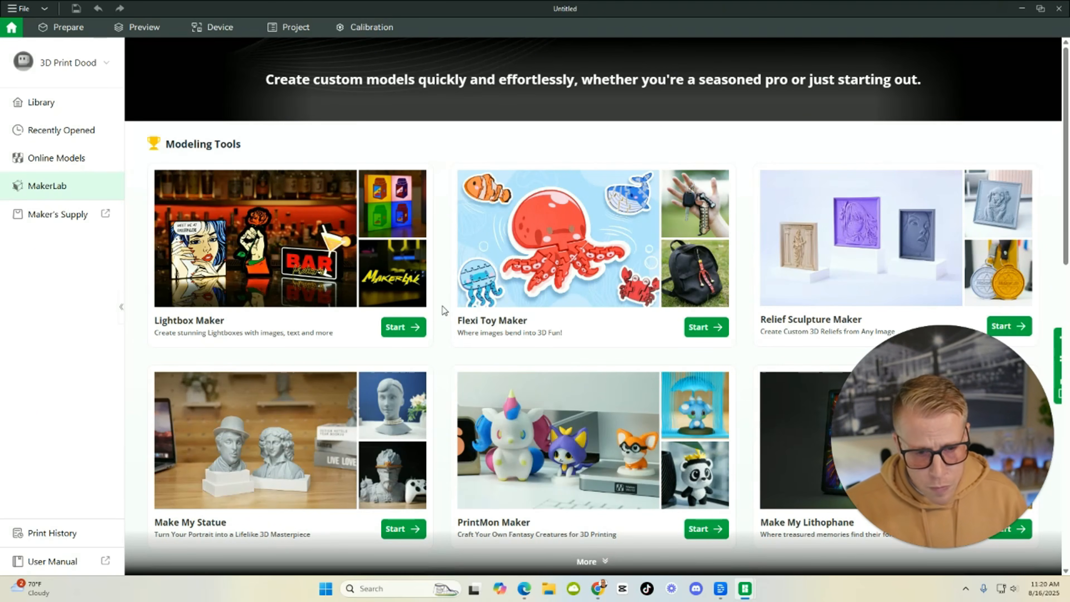
scroll(442, 307, "down", 4)
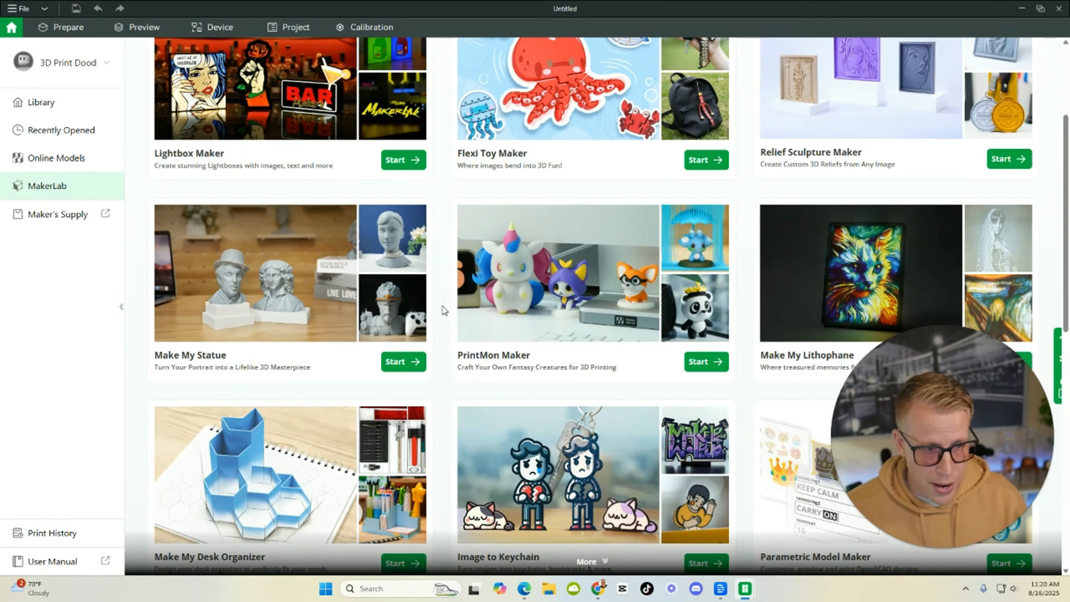
scroll(442, 306, "down", 4)
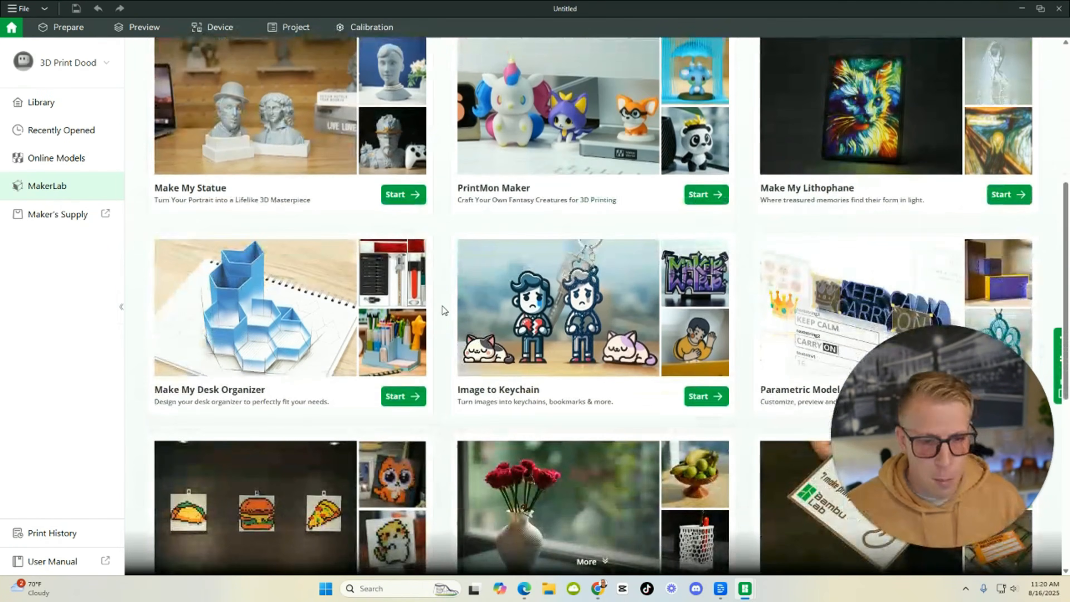
scroll(442, 311, "down", 2)
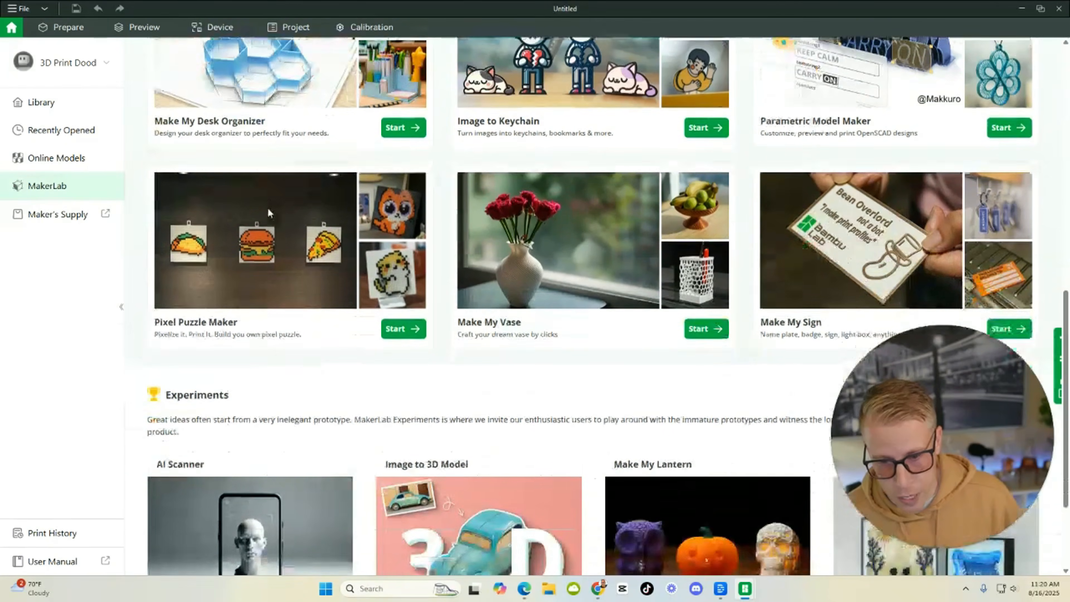
scroll(272, 214, "down", 4)
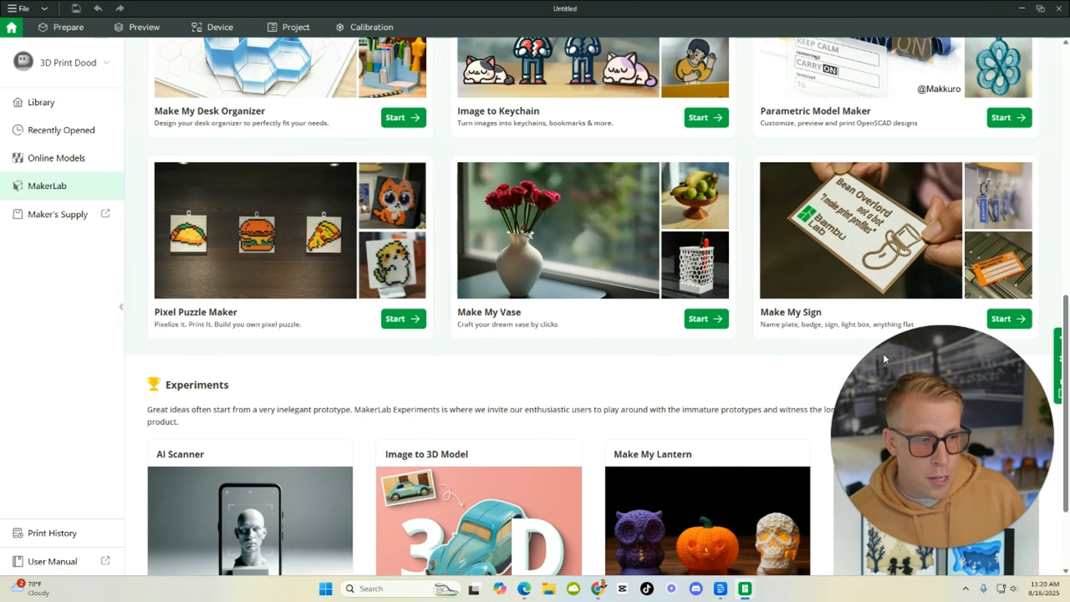
scroll(672, 452, "up", 4)
scroll(671, 452, "up", 8)
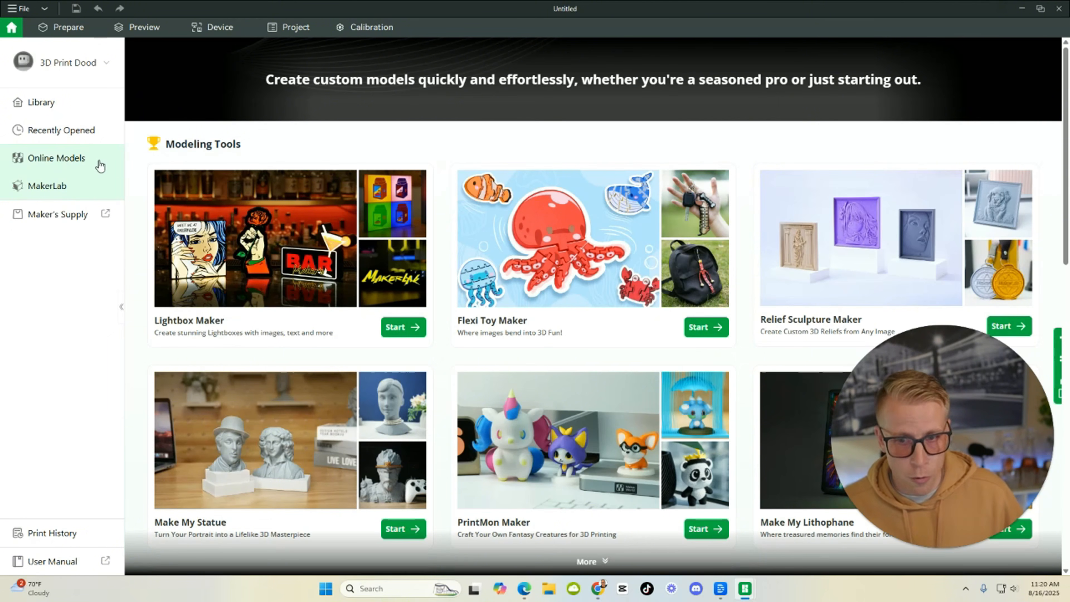
- Return to the online models and search them for "benchie"
left_click(71, 161)
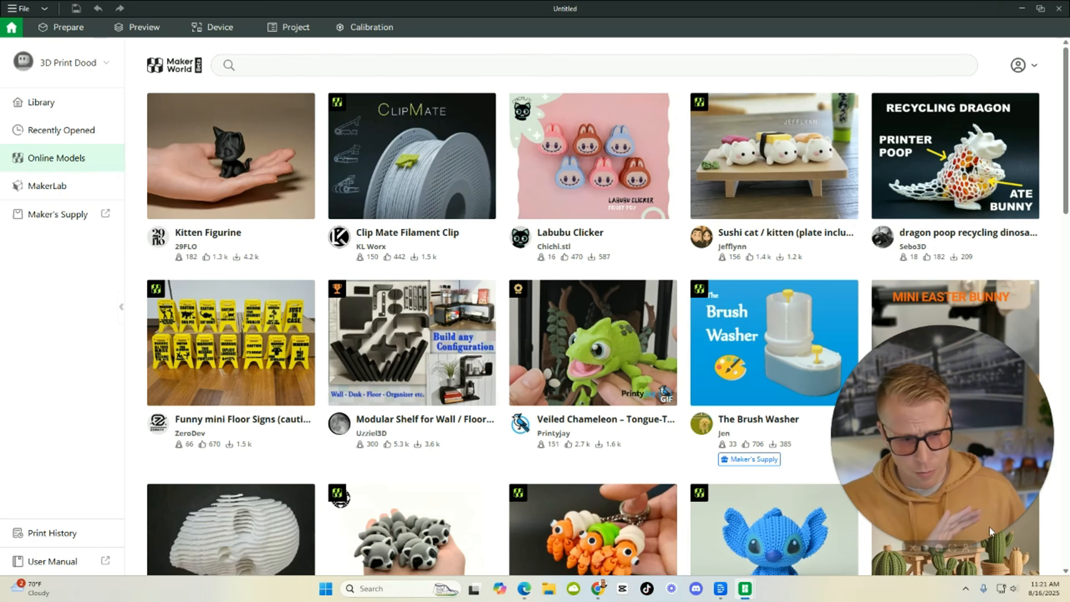
left_click(952, 551)
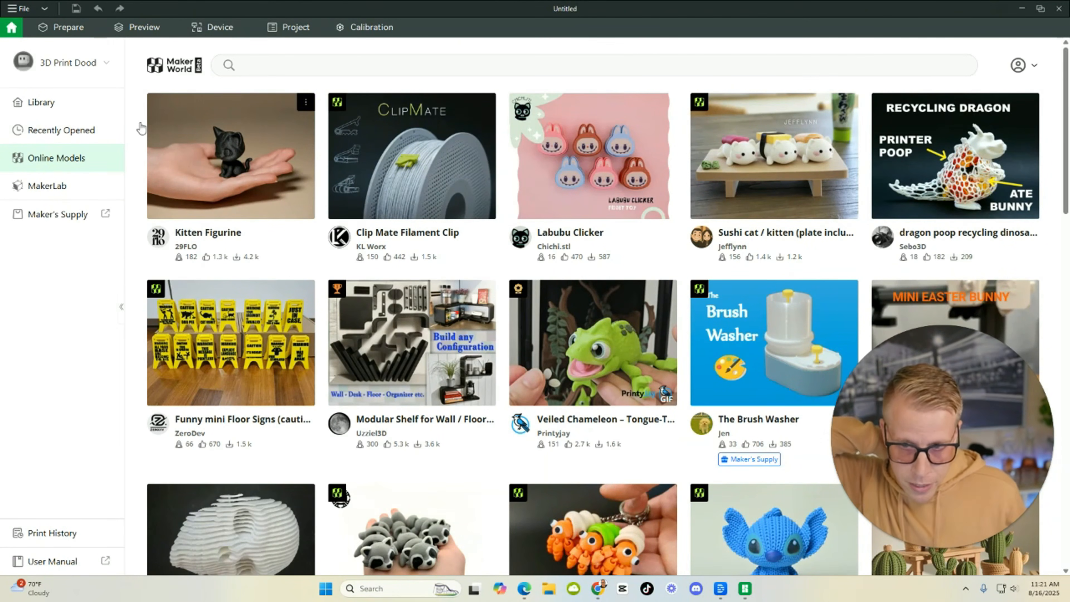
left_click(276, 71)
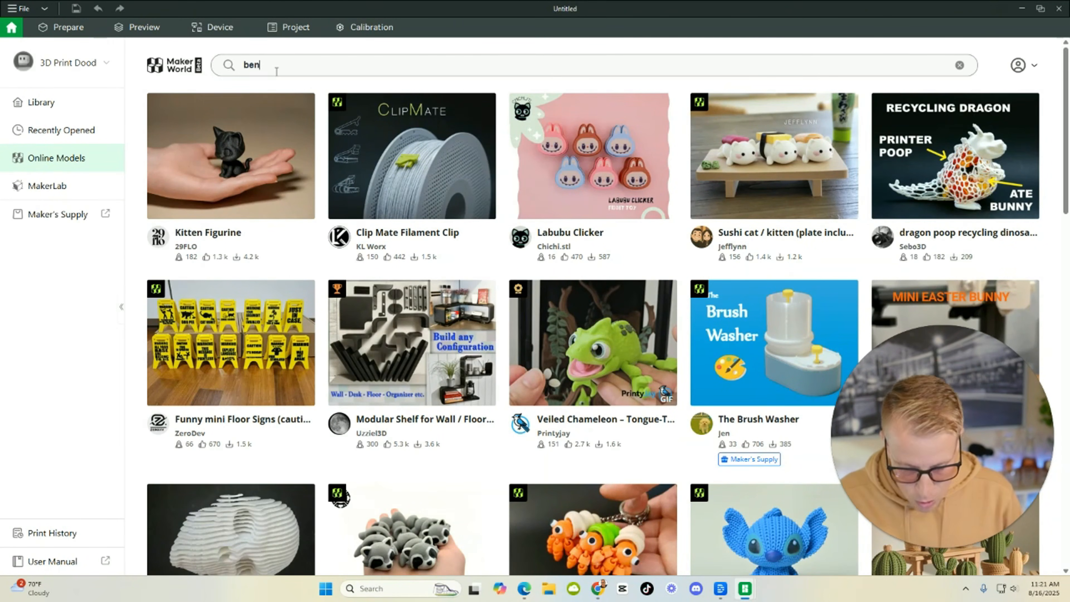
type("benchie")
key("Return")
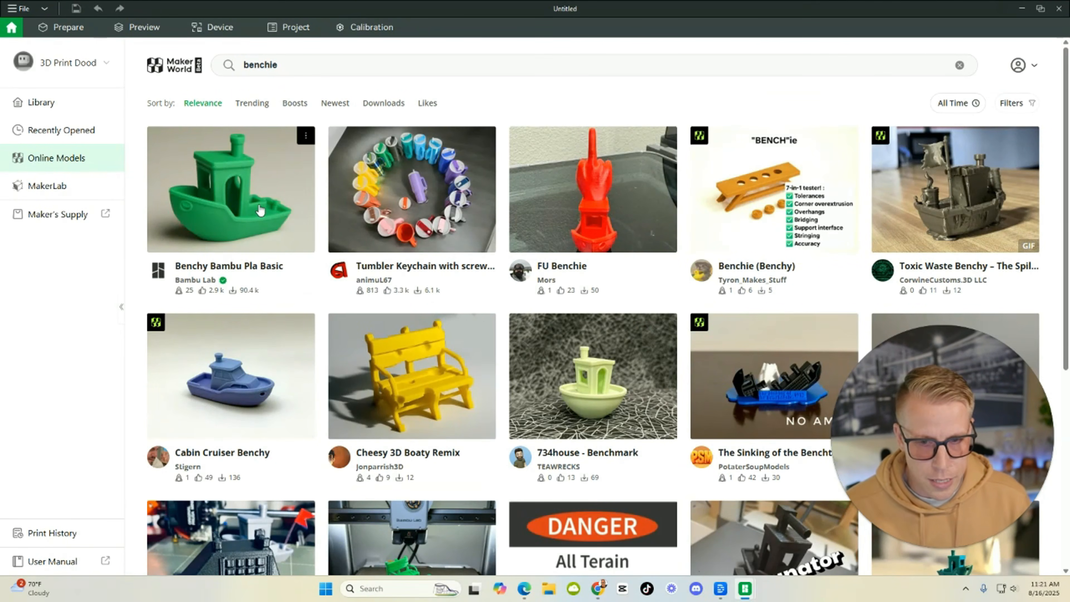
- Find the BENCHY model held in a hand among the search results and open its details
scroll(261, 288, "down", 10)
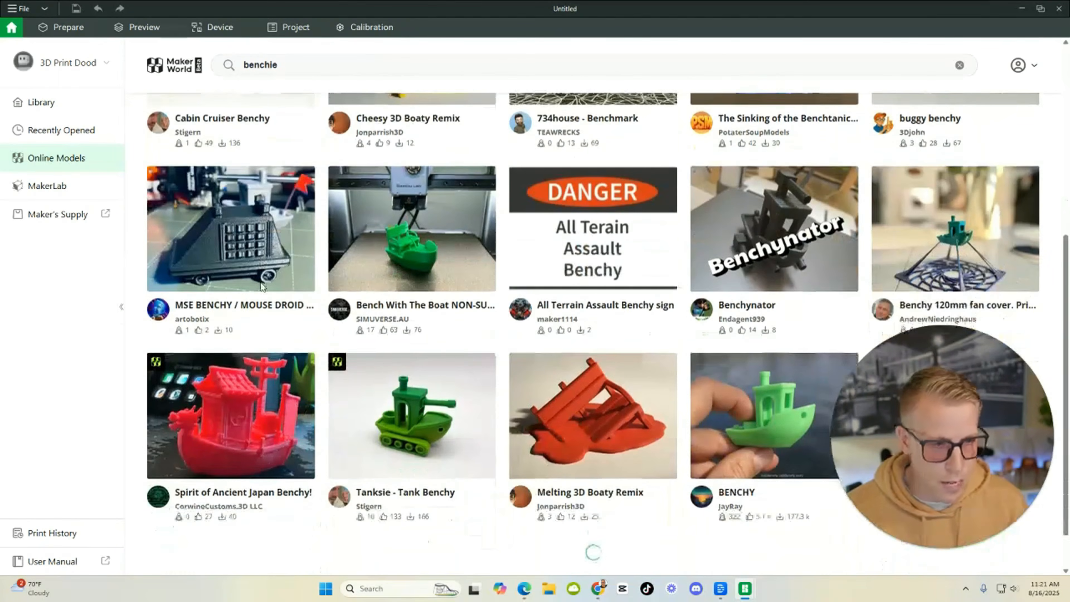
scroll(262, 288, "down", 1)
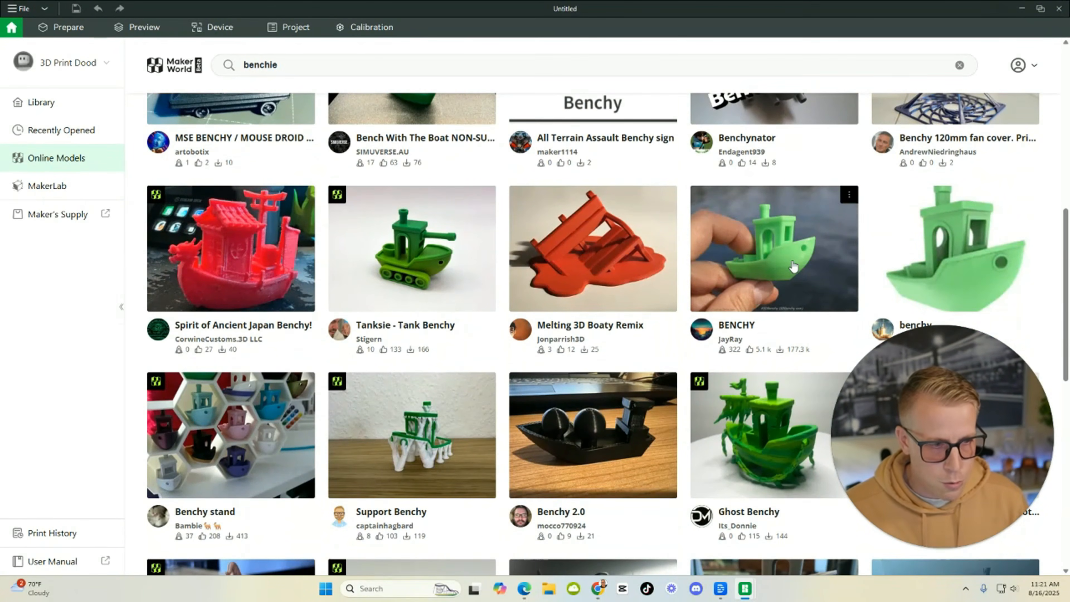
left_click(793, 267)
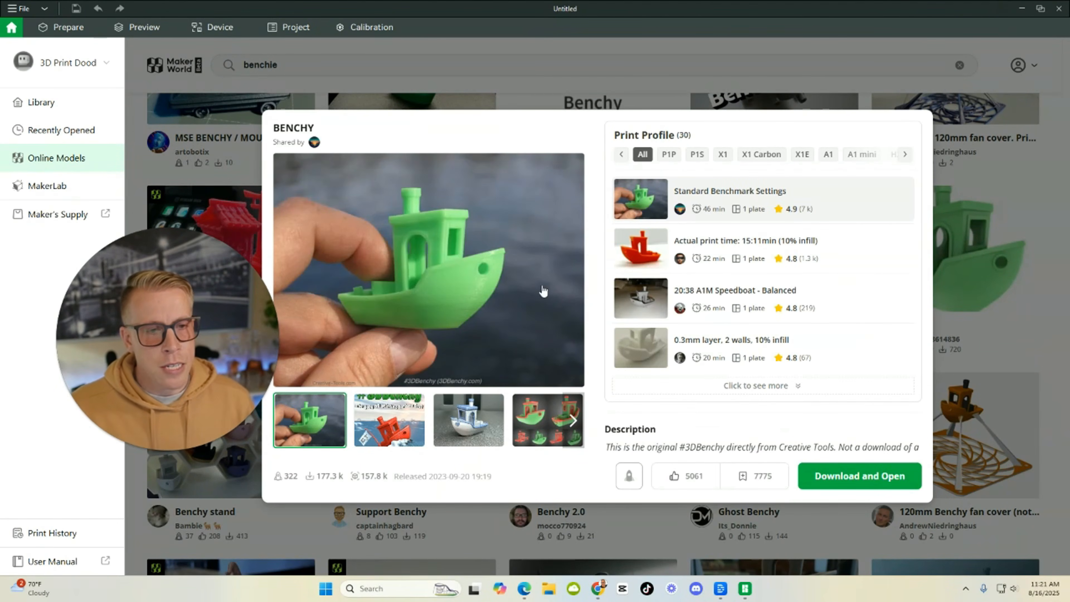
- Examine the BENCHY model's print profiles, picture thumbnails and description
mouse_move(861, 258)
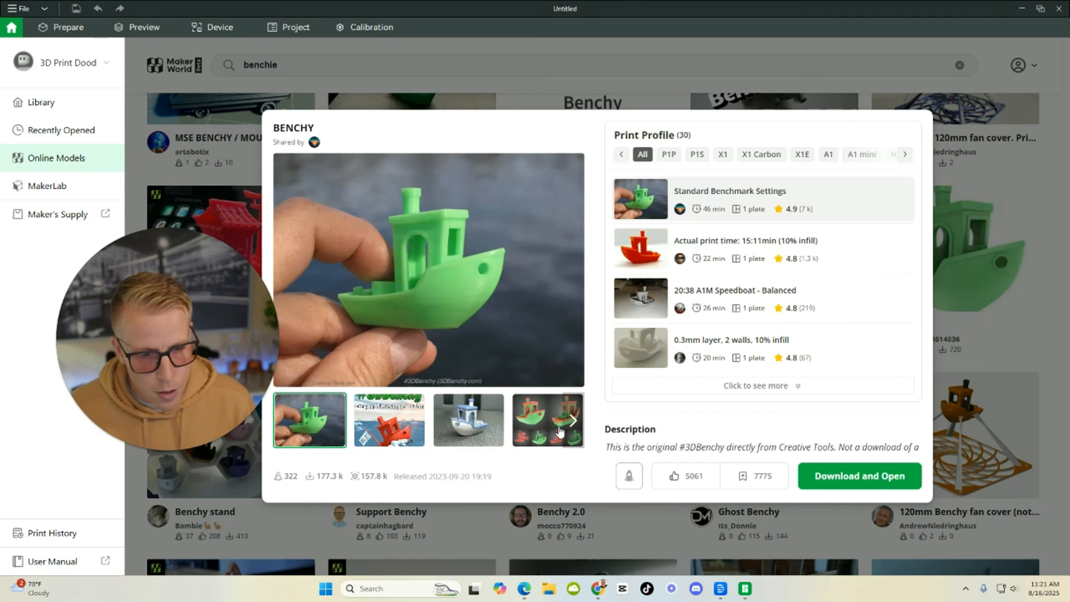
left_click(573, 421)
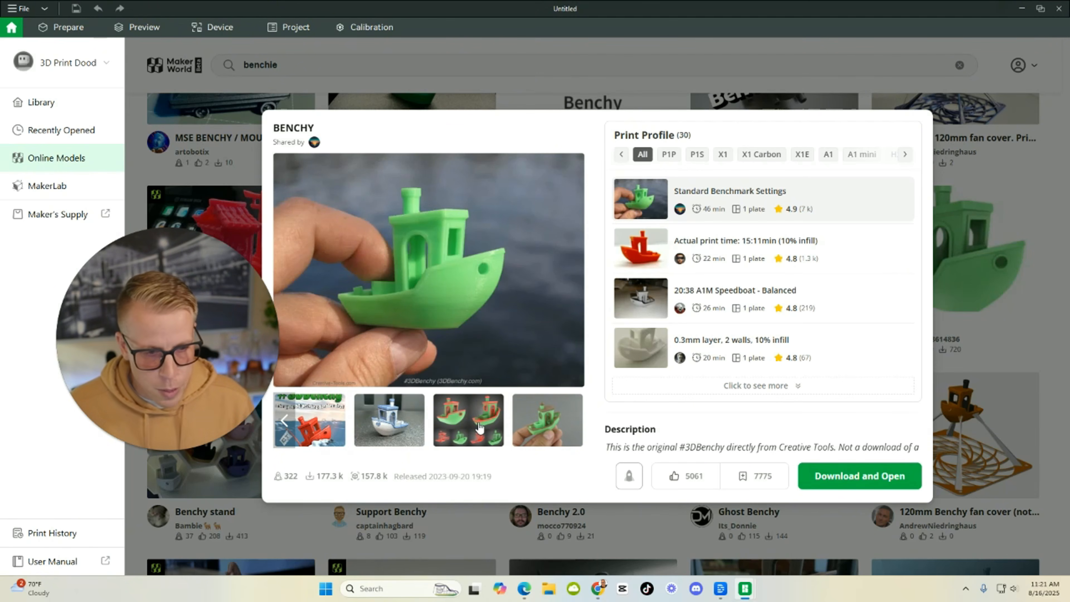
scroll(720, 261, "down", 6)
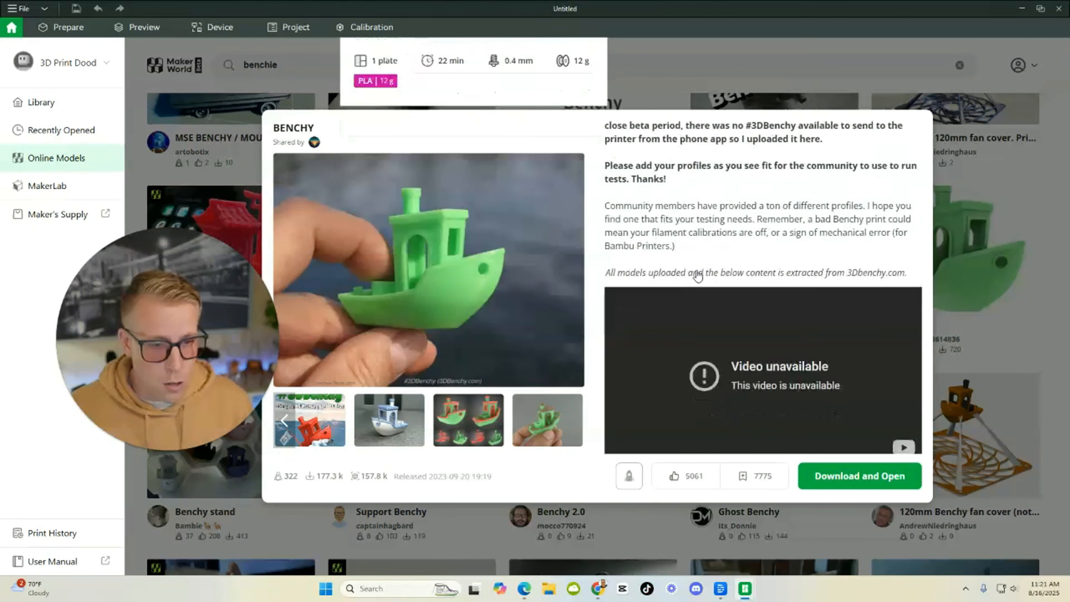
scroll(628, 280, "down", 8)
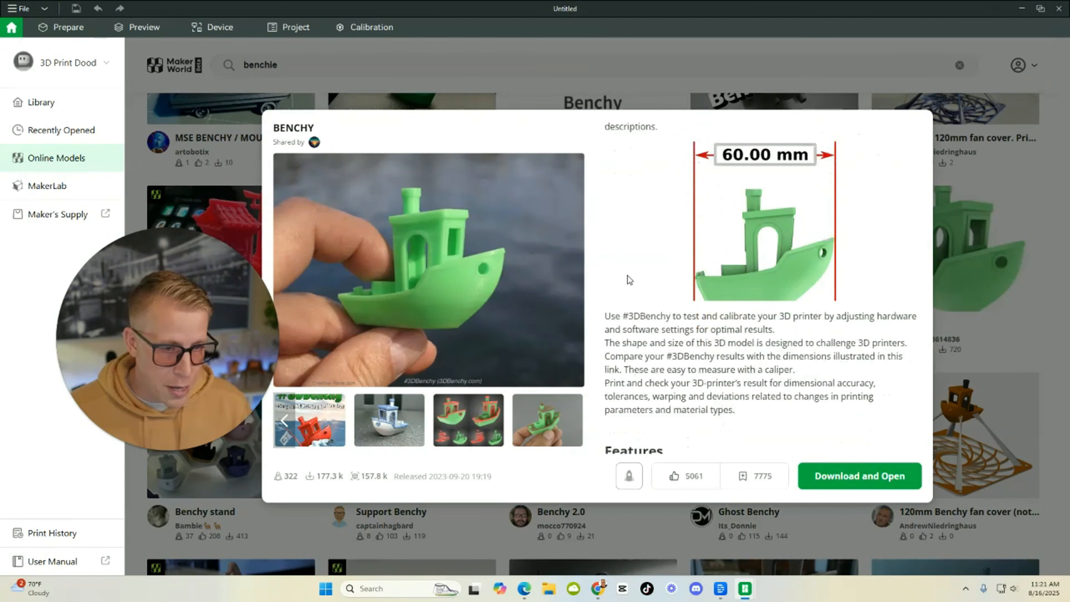
- Read further through the BENCHY description, and filter its print profiles to the A1 printer
scroll(628, 280, "down", 10)
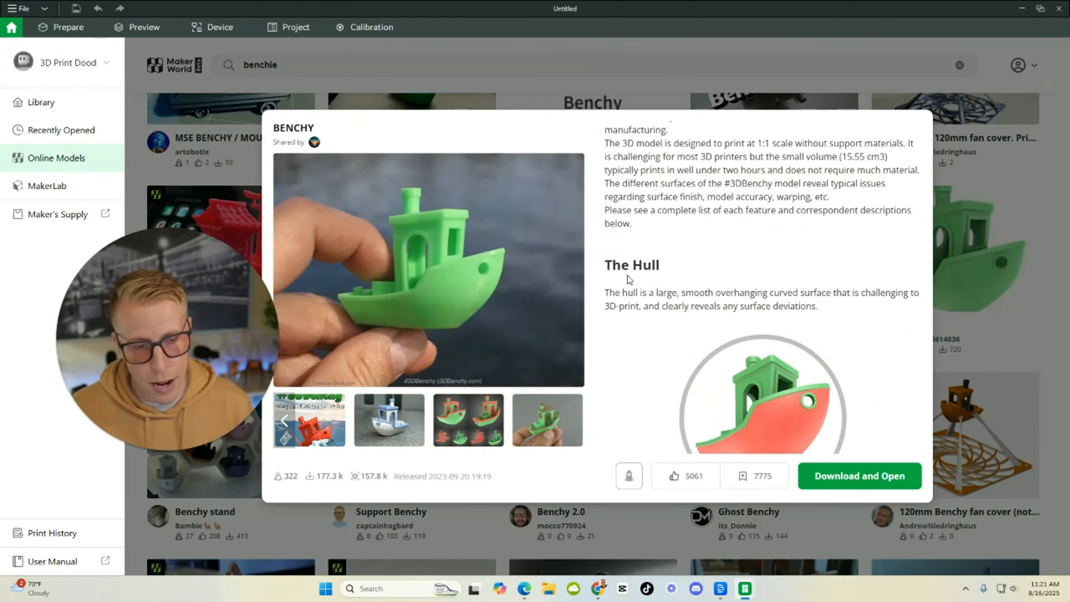
scroll(629, 279, "up", 20)
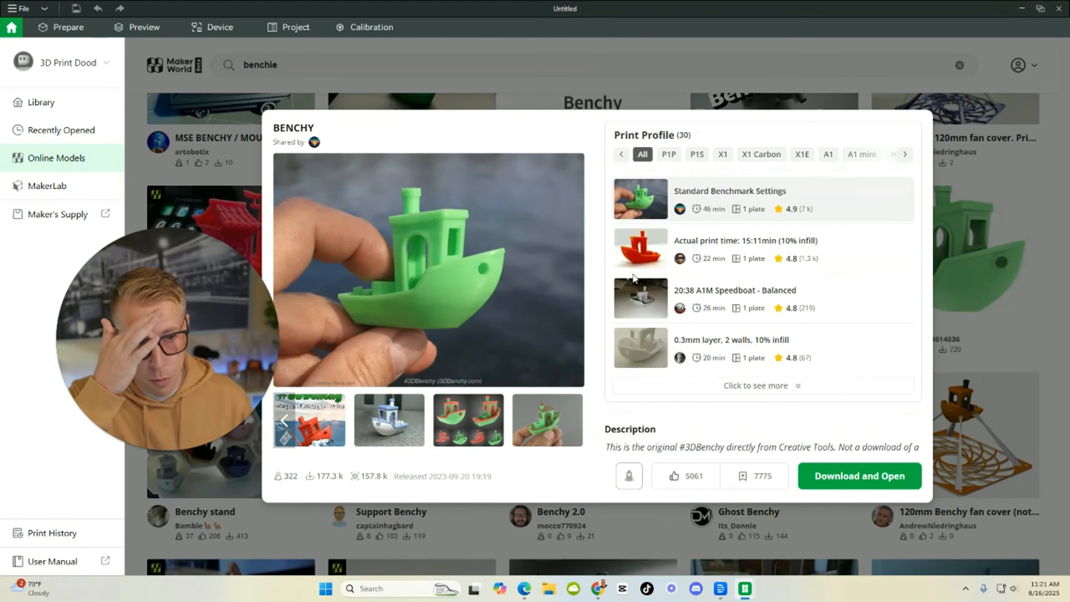
mouse_move(768, 269)
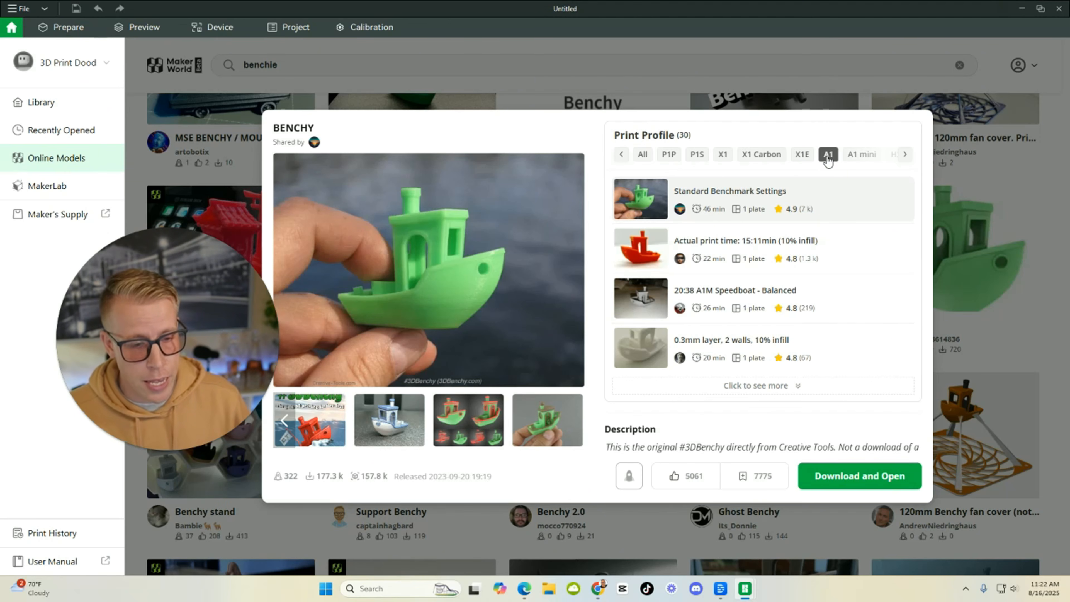
- Download and open the BENCHY model, and switch the project's printer to the connected Bambu Lab A1
left_click(855, 477)
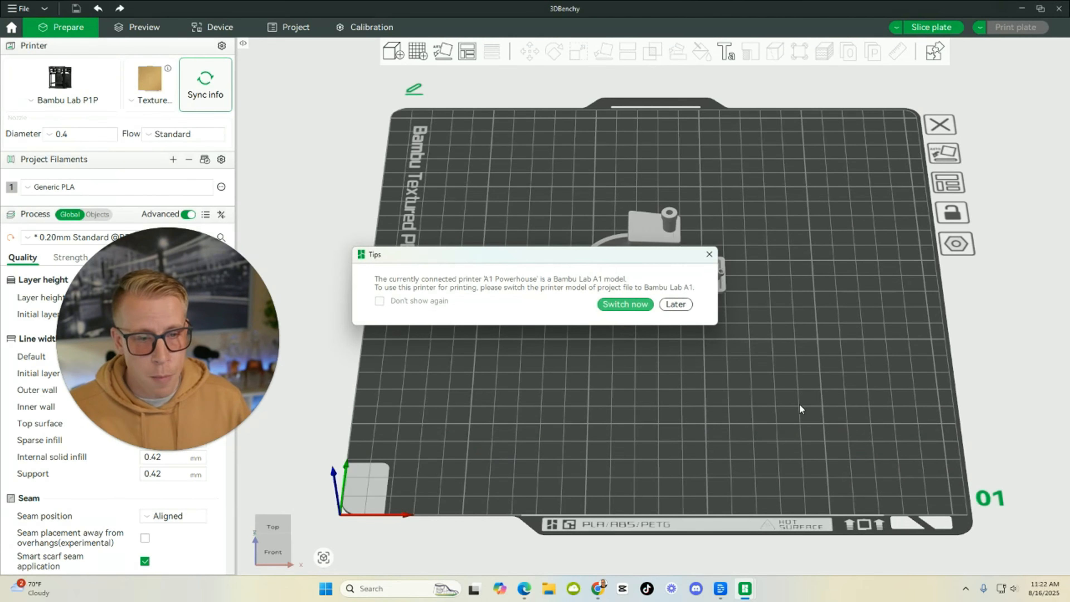
left_click(636, 305)
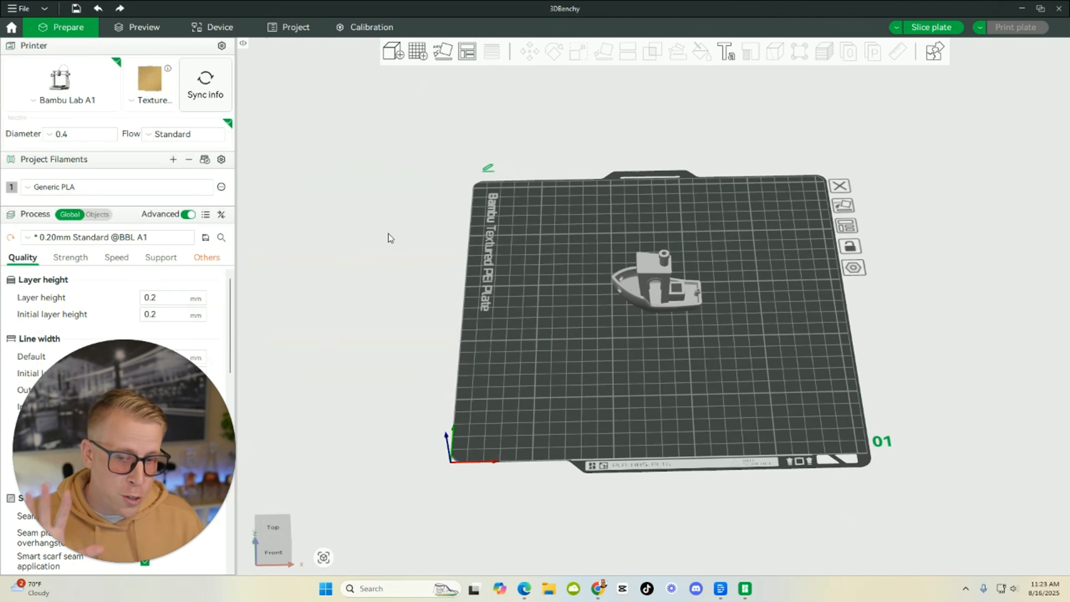
left_click_drag(192, 535, 1014, 516)
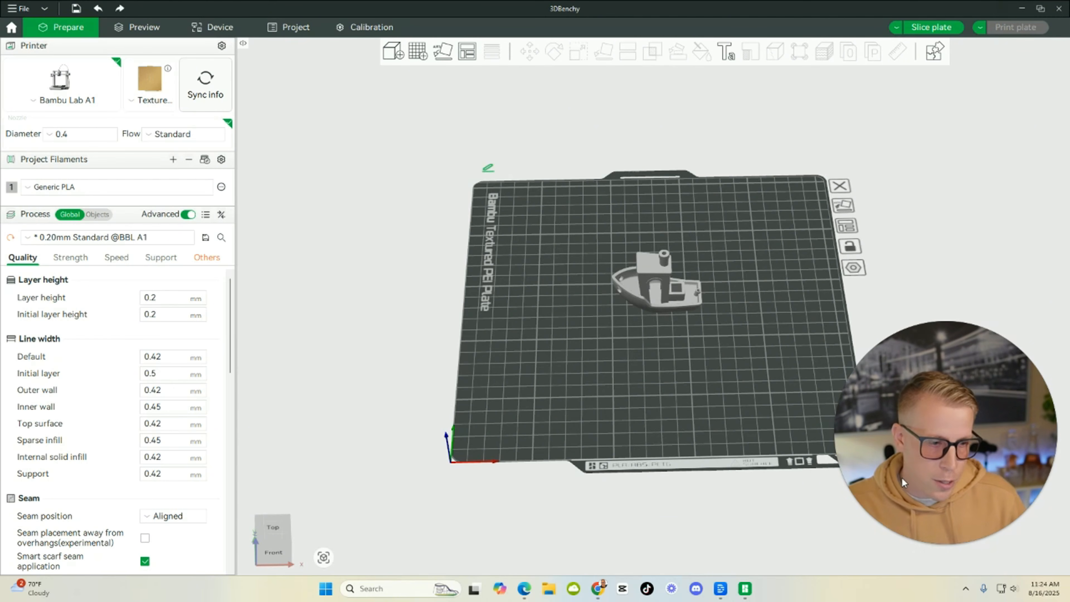
left_click(955, 545)
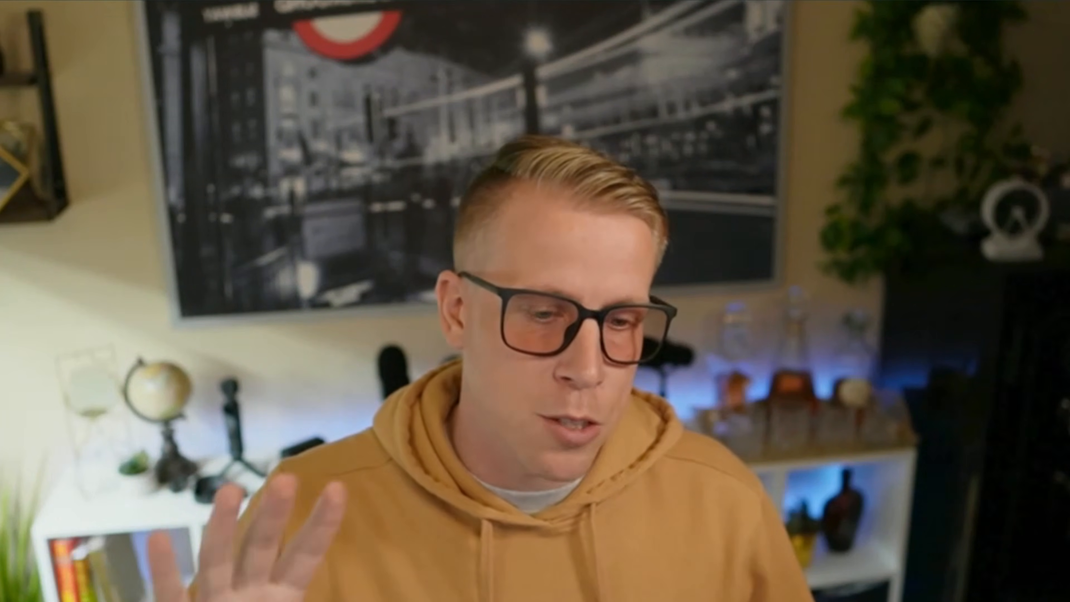
left_click(544, 568)
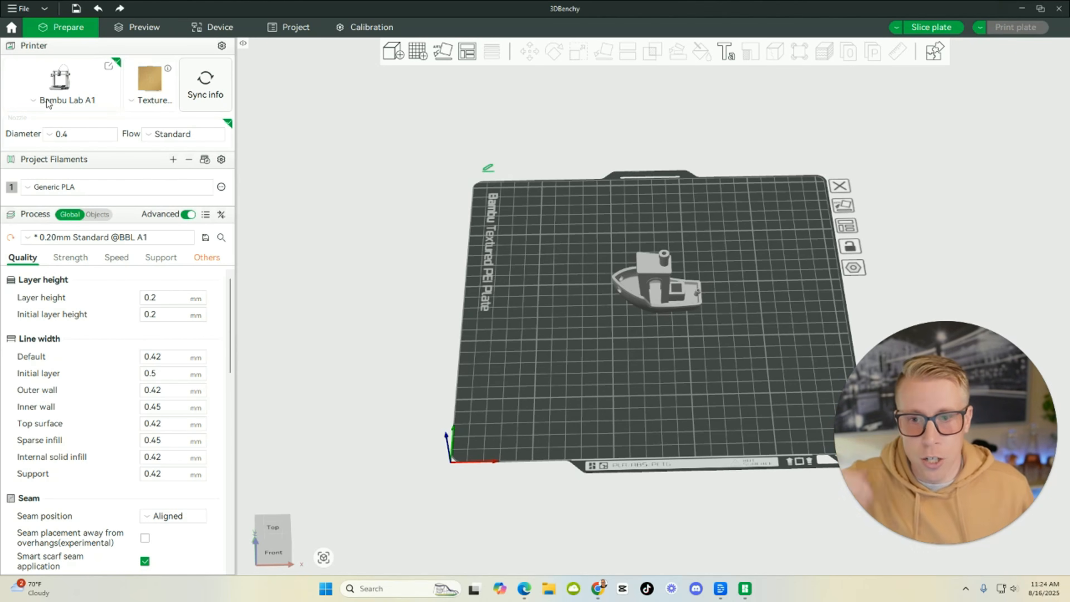
- Check the selectable printer presets and the printers listed under Device, and return to the Benchy's Prepare view
left_click(38, 104)
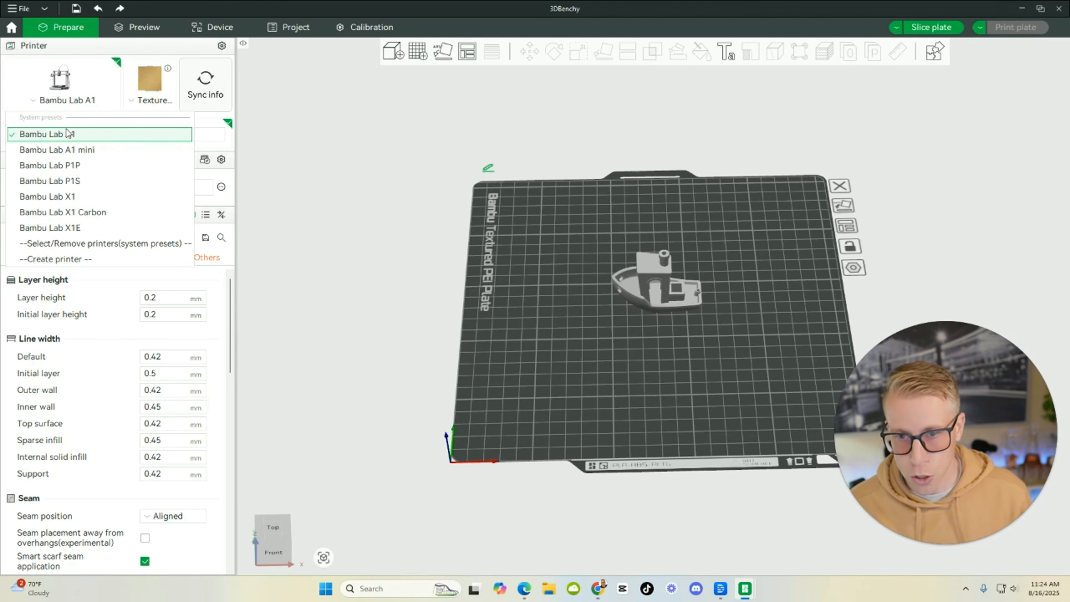
left_click(280, 135)
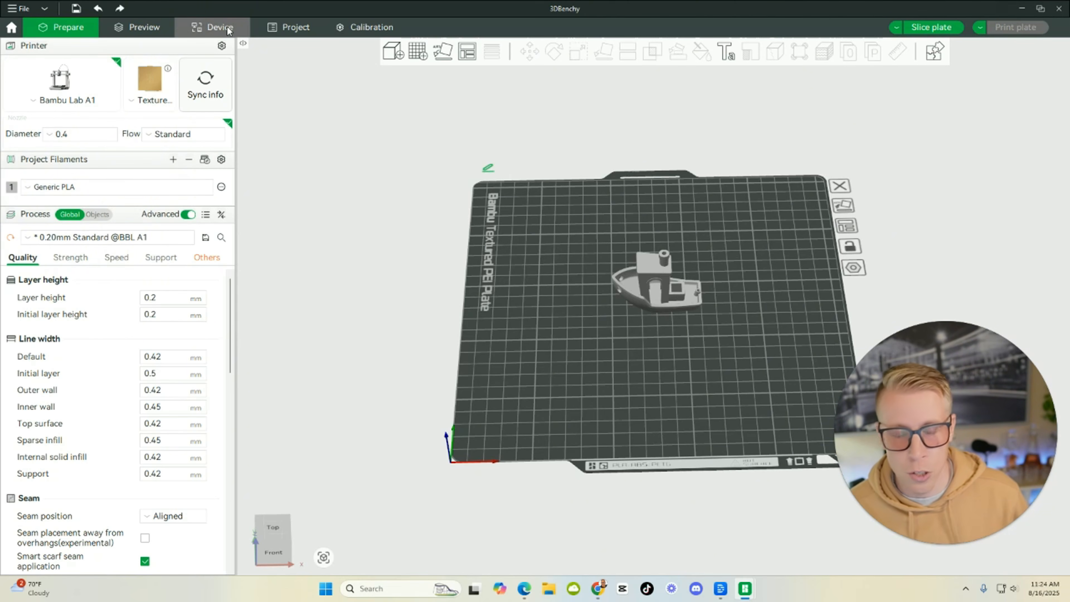
left_click(219, 27)
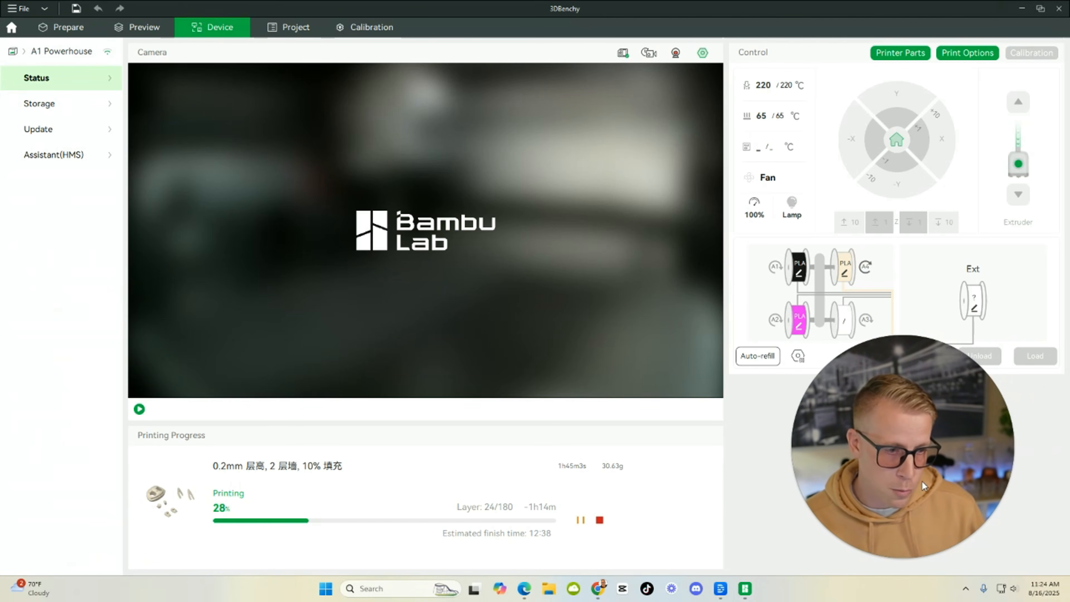
left_click(57, 59)
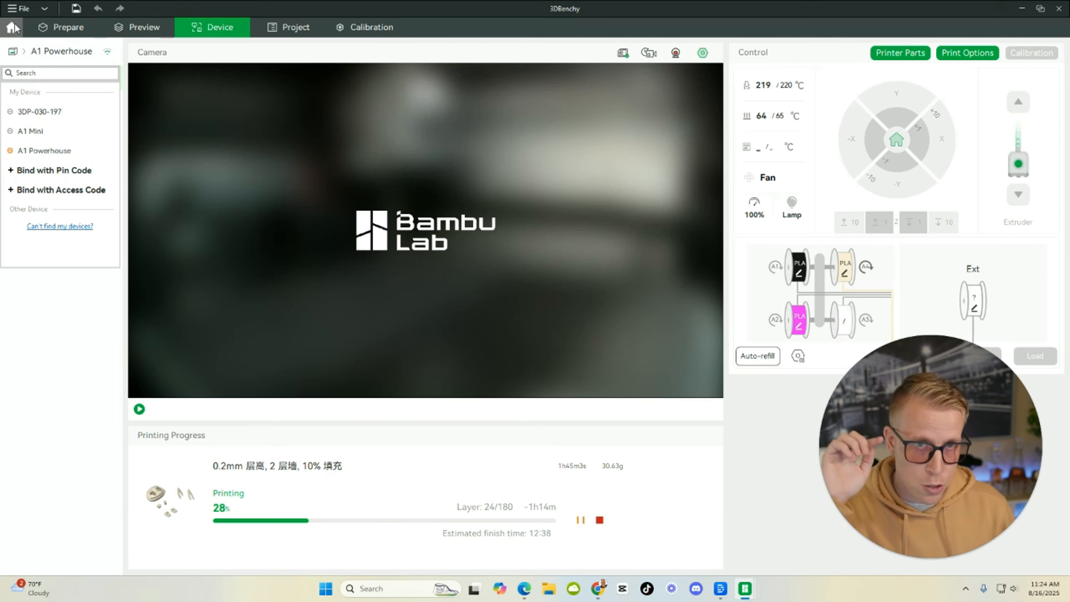
left_click(13, 27)
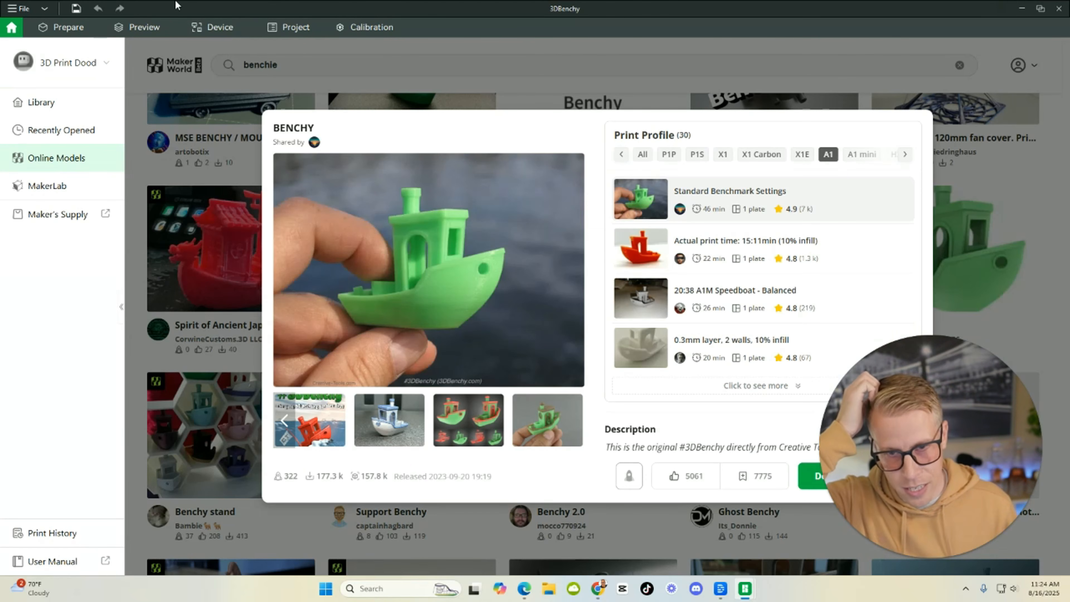
left_click(69, 27)
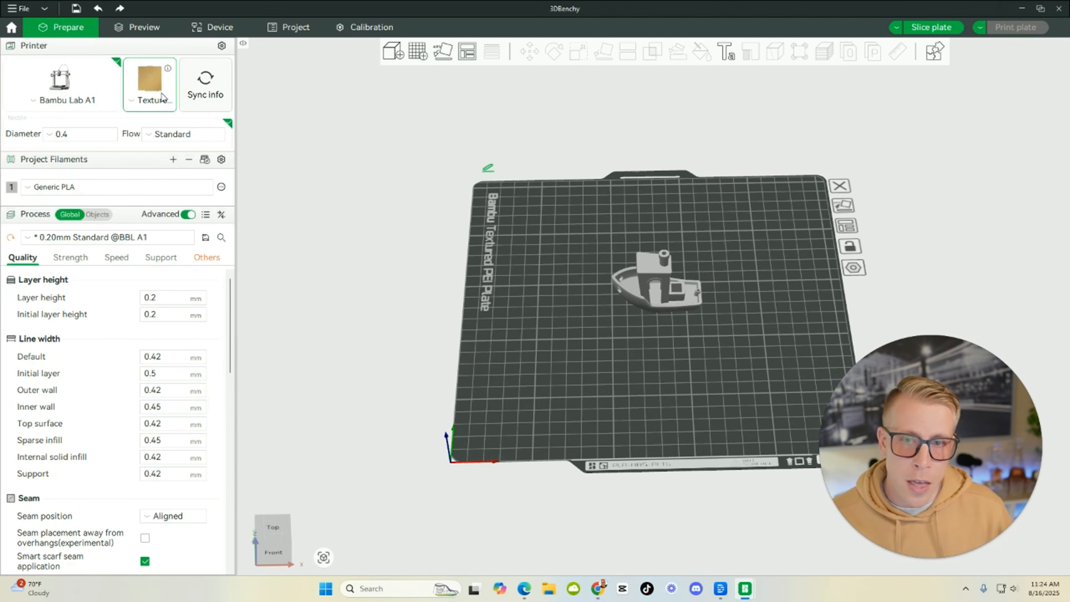
- Choose Textured PEI Plate as the build plate type
mouse_move(162, 97)
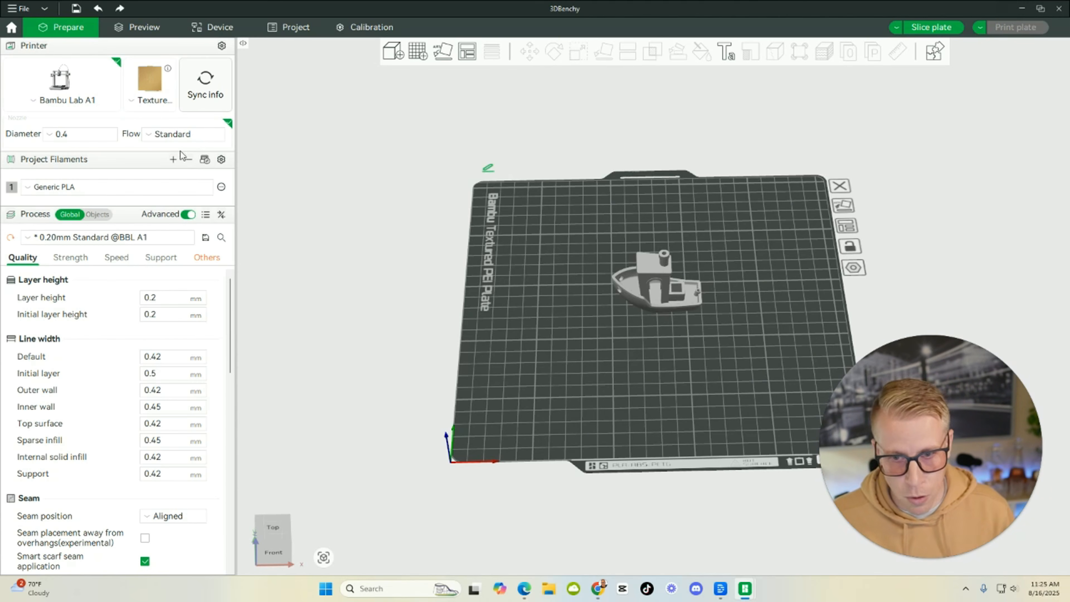
left_click(147, 105)
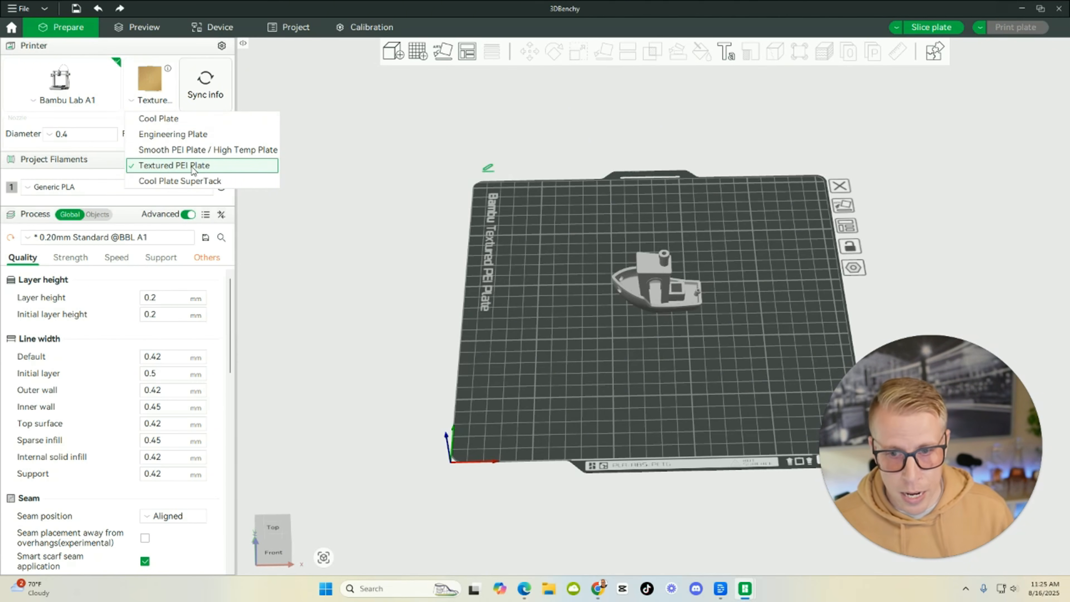
left_click(180, 169)
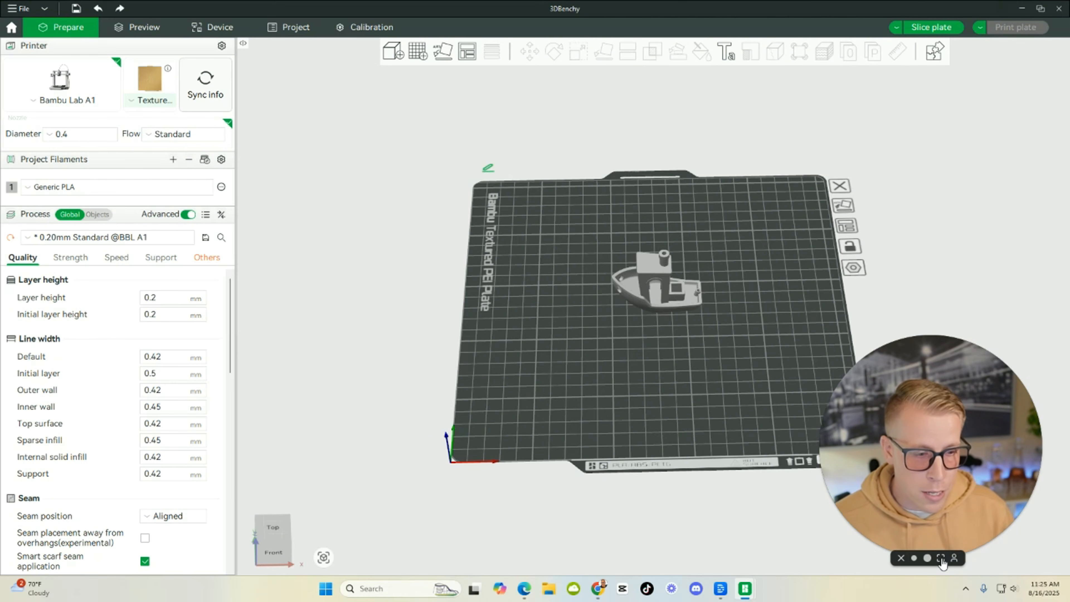
left_click(940, 558)
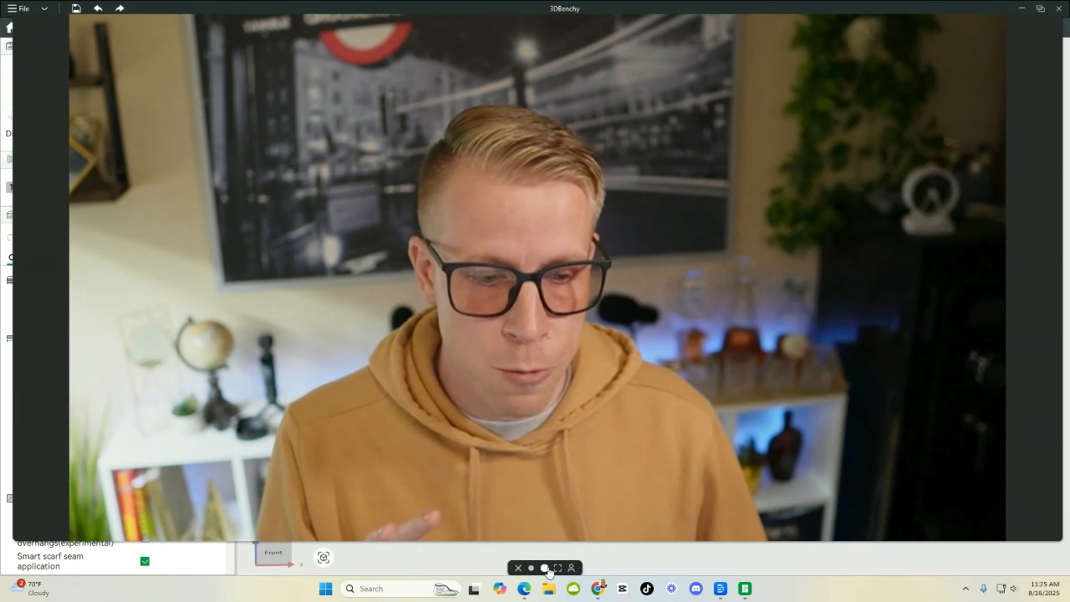
left_click(547, 567)
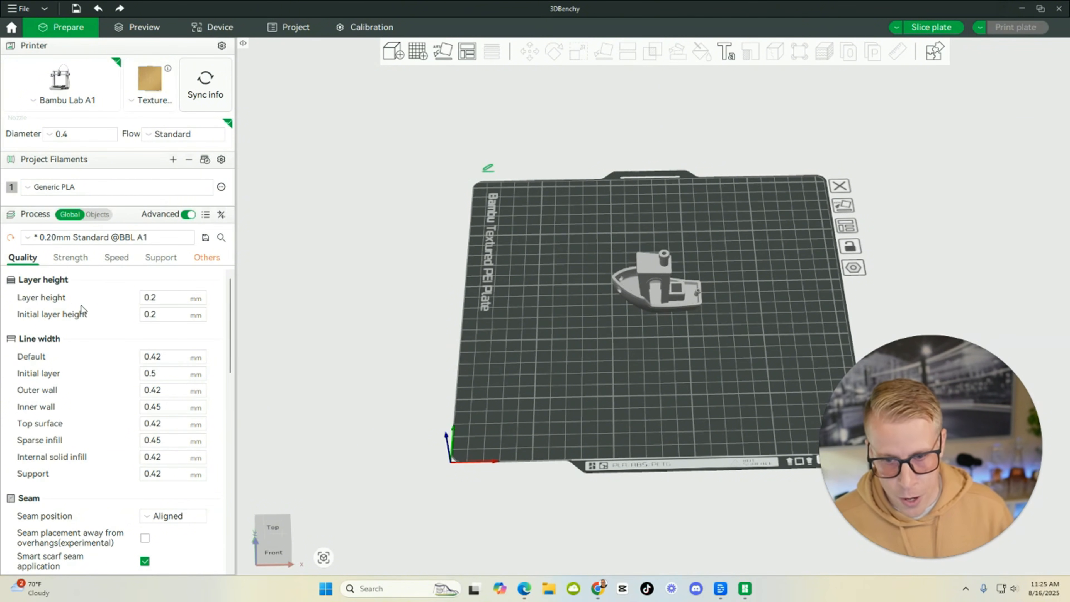
- Look over the Bambu and Generic filament presets, and set the project filament to Generic PLA
mouse_move(72, 319)
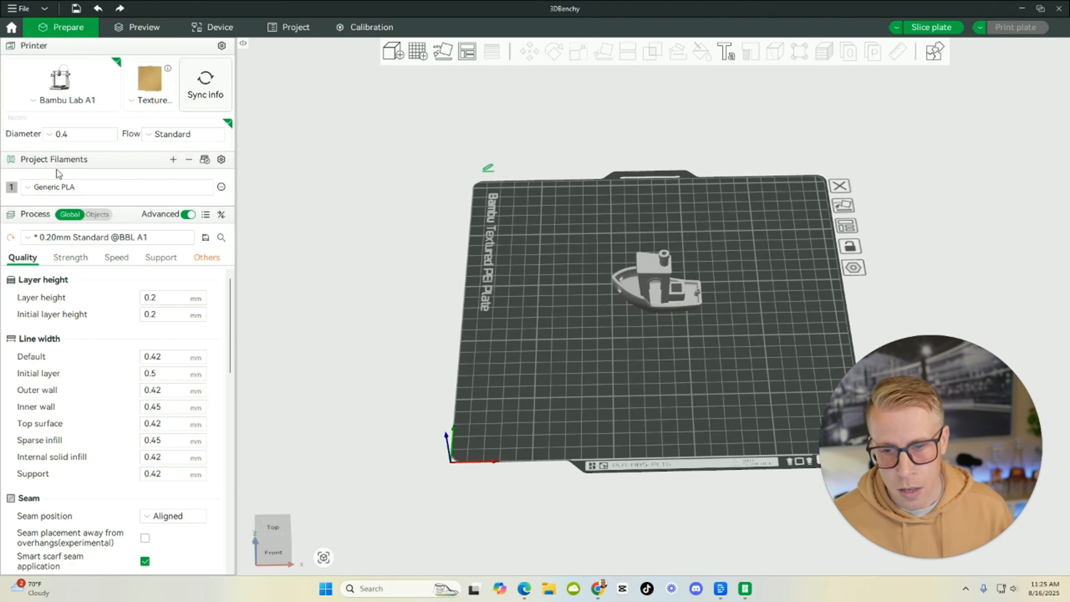
left_click(29, 190)
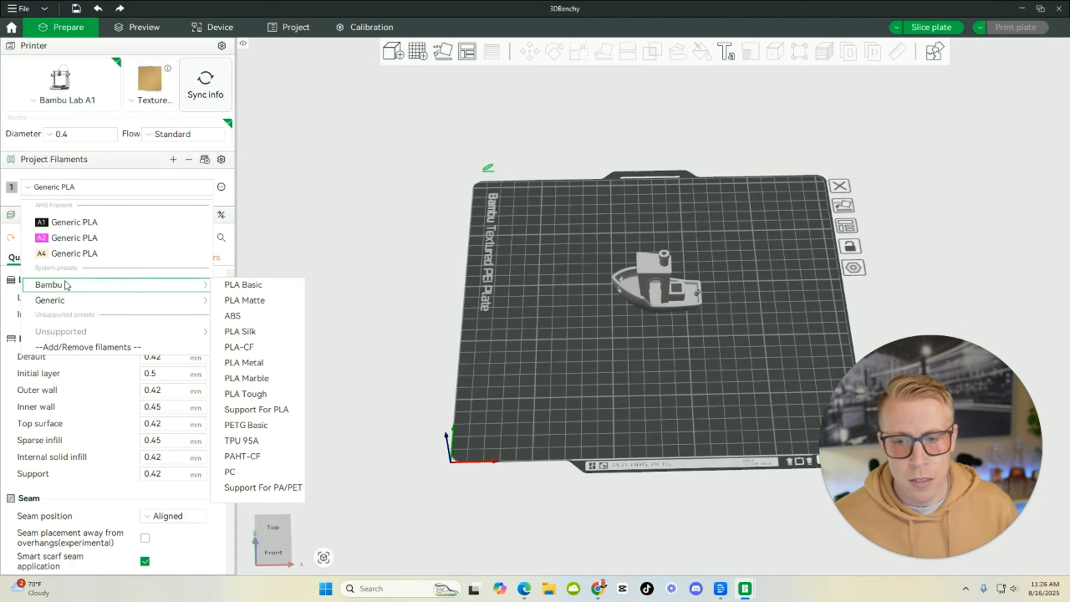
mouse_move(74, 300)
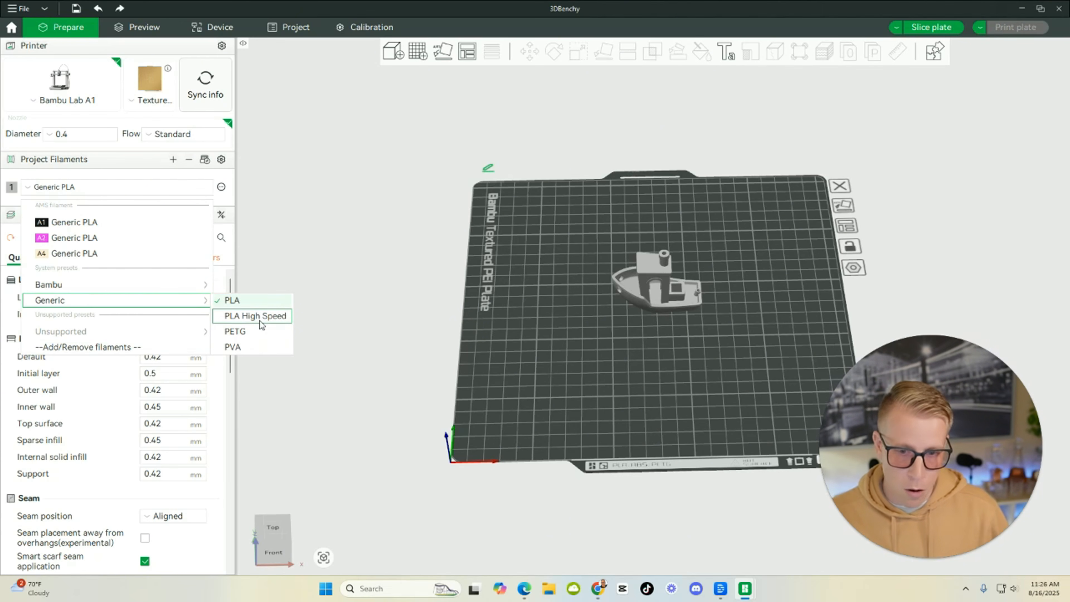
mouse_move(122, 289)
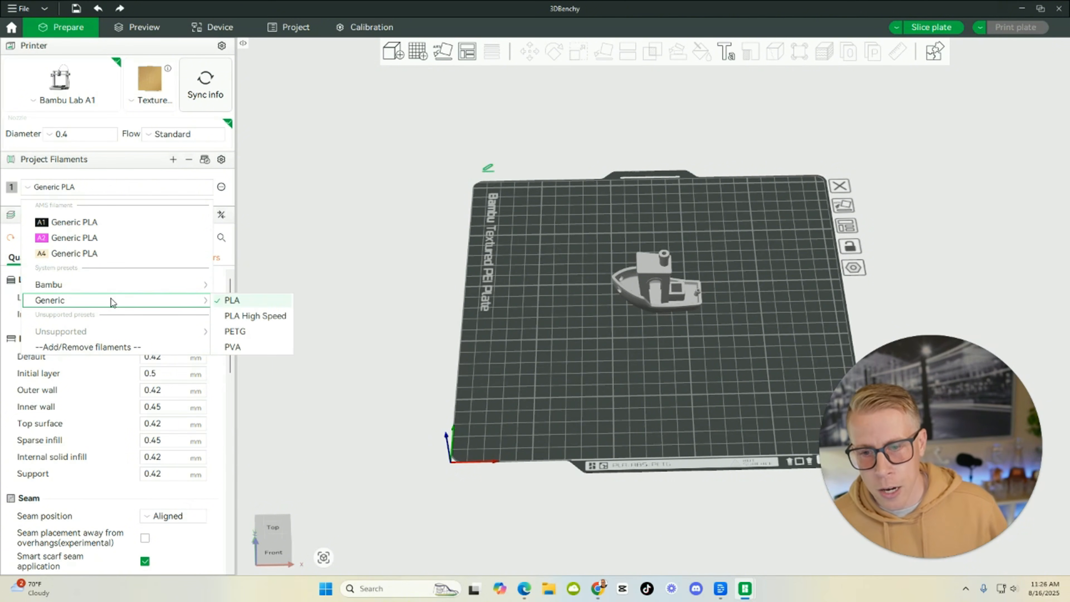
left_click(236, 300)
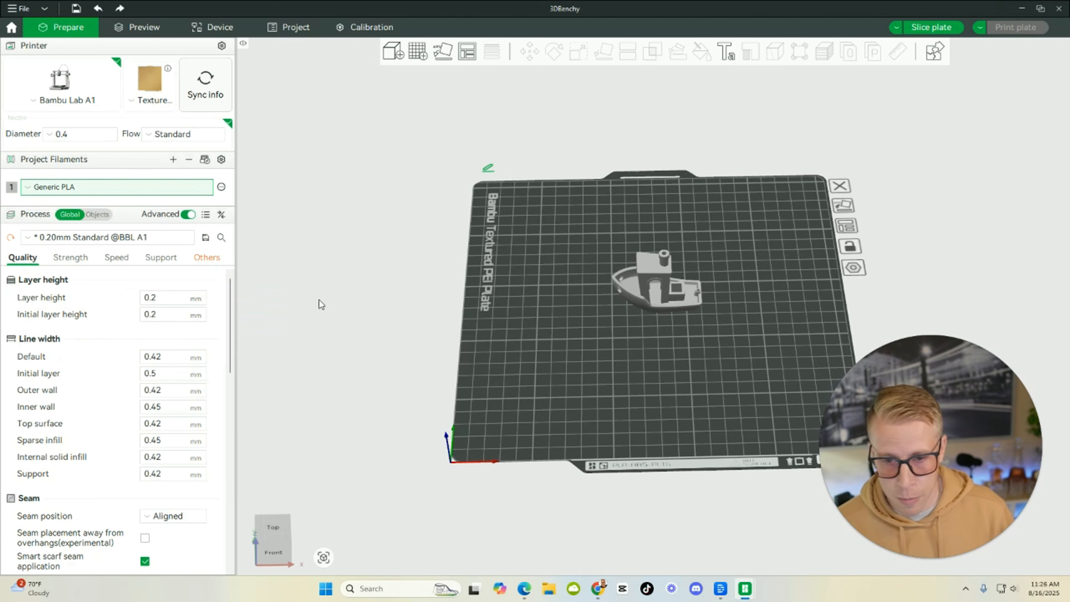
- Look through the Quality process settings, from layer height down to the wall generator and advanced options
left_click_drag(320, 299, 651, 363)
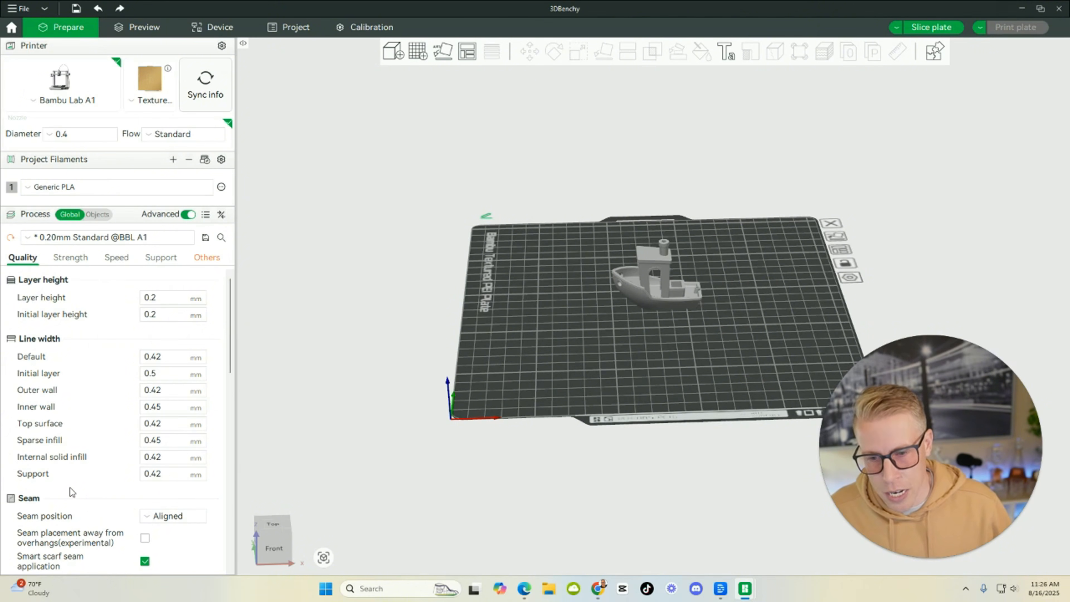
scroll(72, 490, "down", 8)
scroll(71, 488, "down", 5)
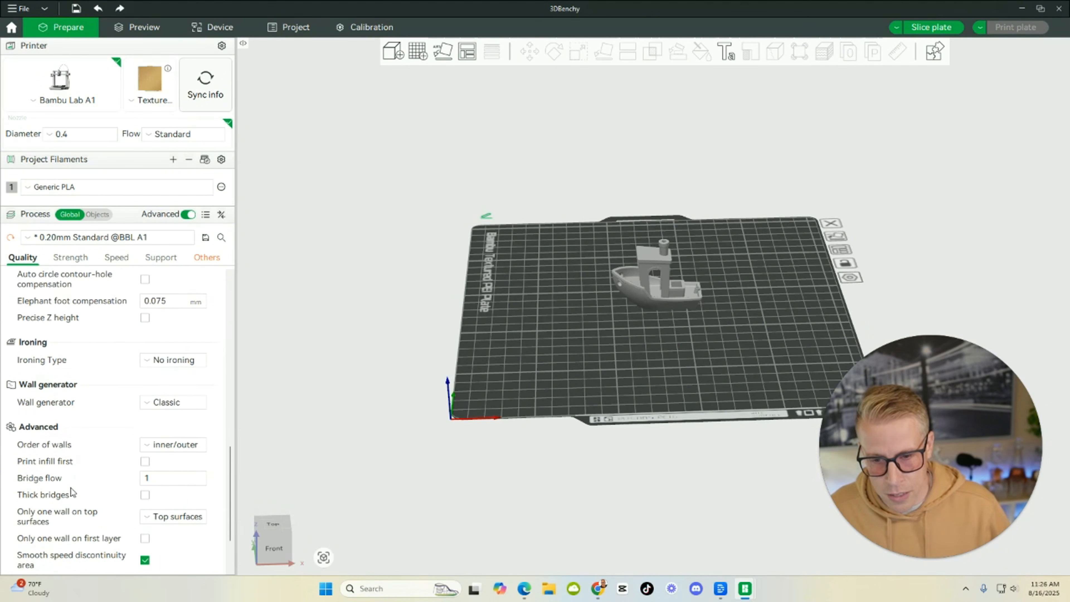
scroll(70, 487, "up", 13)
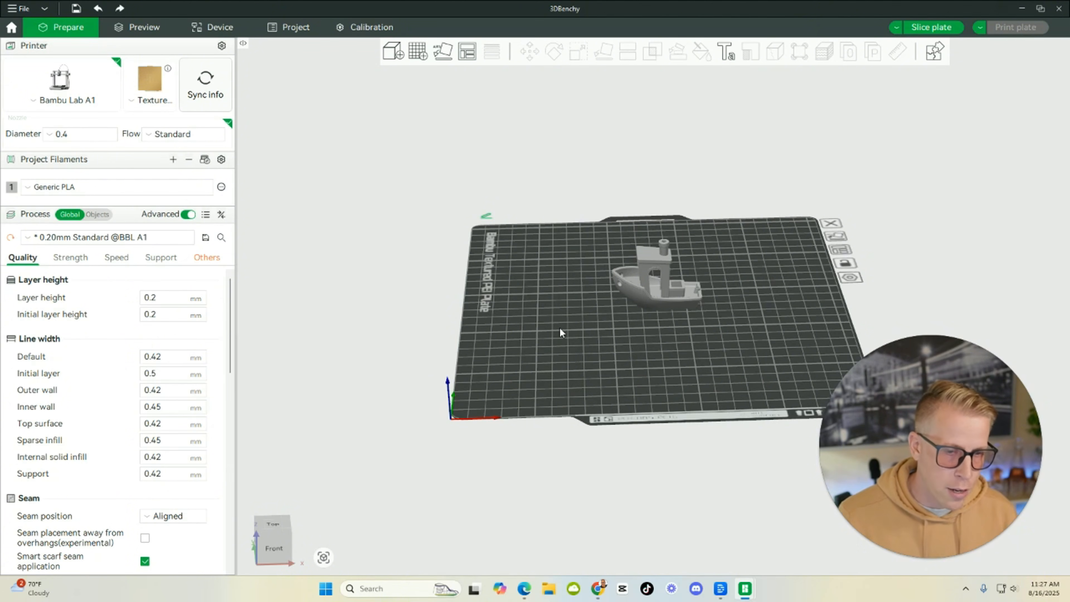
- Examine the Benchy and its build plate from different angles and distances
mouse_move(559, 330)
left_mouse_down()
mouse_move(554, 350)
mouse_move(592, 371)
mouse_move(540, 299)
mouse_move(503, 316)
mouse_move(532, 356)
mouse_move(575, 355)
mouse_move(585, 320)
mouse_move(573, 311)
mouse_move(541, 336)
mouse_move(505, 309)
mouse_move(533, 346)
mouse_move(566, 303)
mouse_move(558, 278)
mouse_move(563, 384)
mouse_move(566, 348)
left_mouse_up()
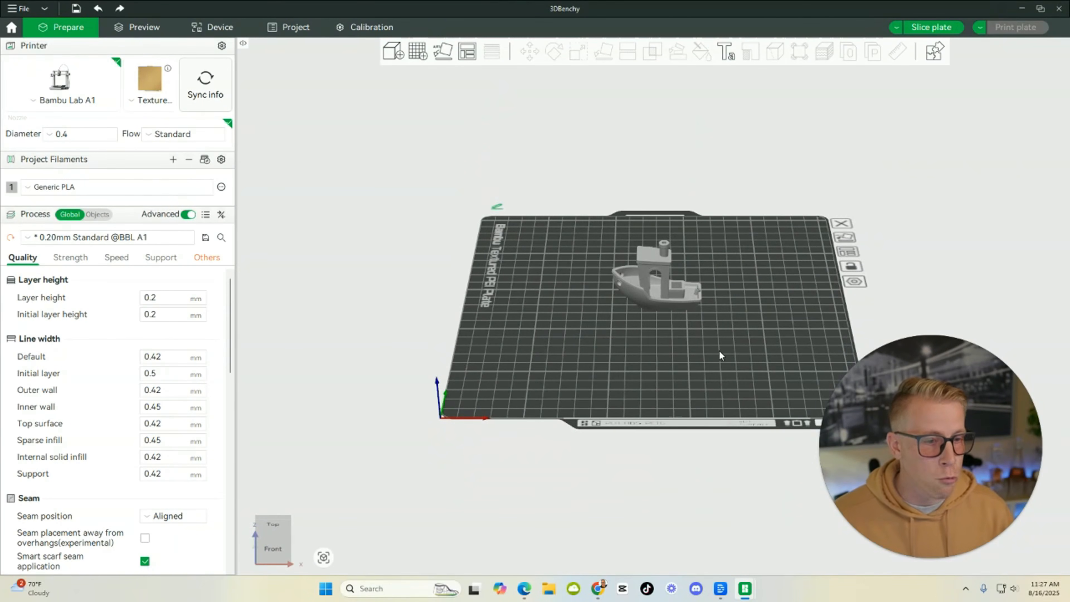
left_click_drag(719, 356, 698, 350)
middle_click_drag(698, 349, 554, 356)
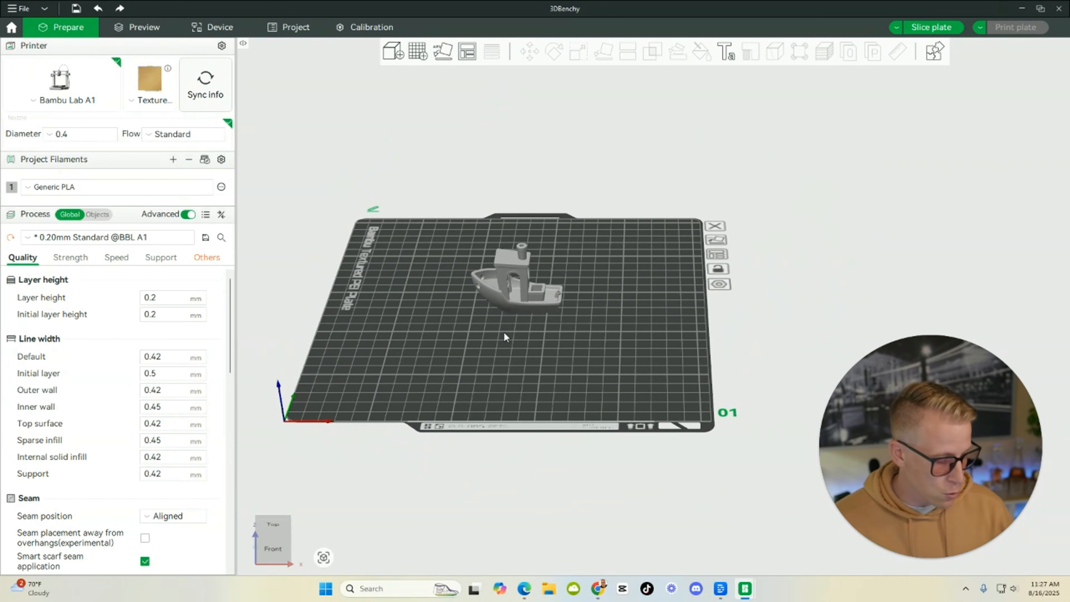
scroll(504, 335, "up", 4)
scroll(505, 337, "up", 2)
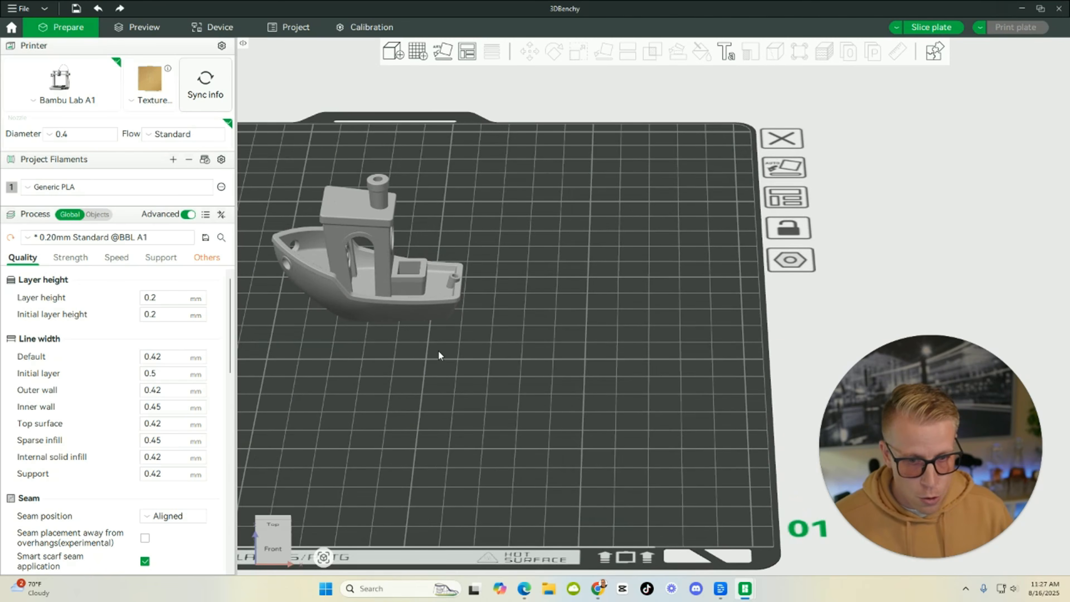
left_click_drag(439, 352, 528, 366)
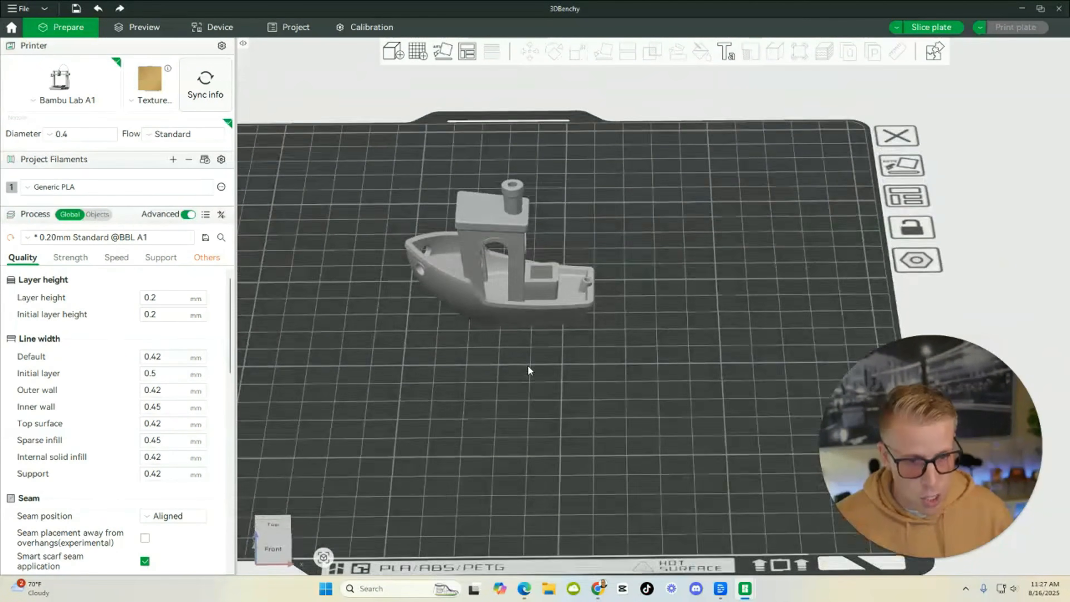
scroll(528, 369, "down", 10)
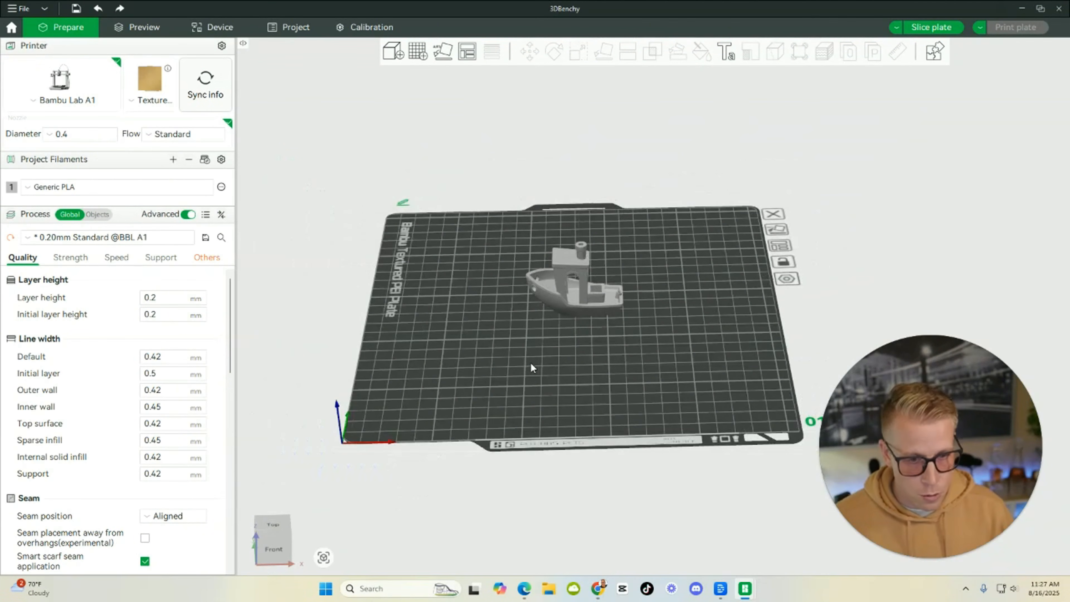
- Select the Benchy model on the build plate
left_click(582, 286)
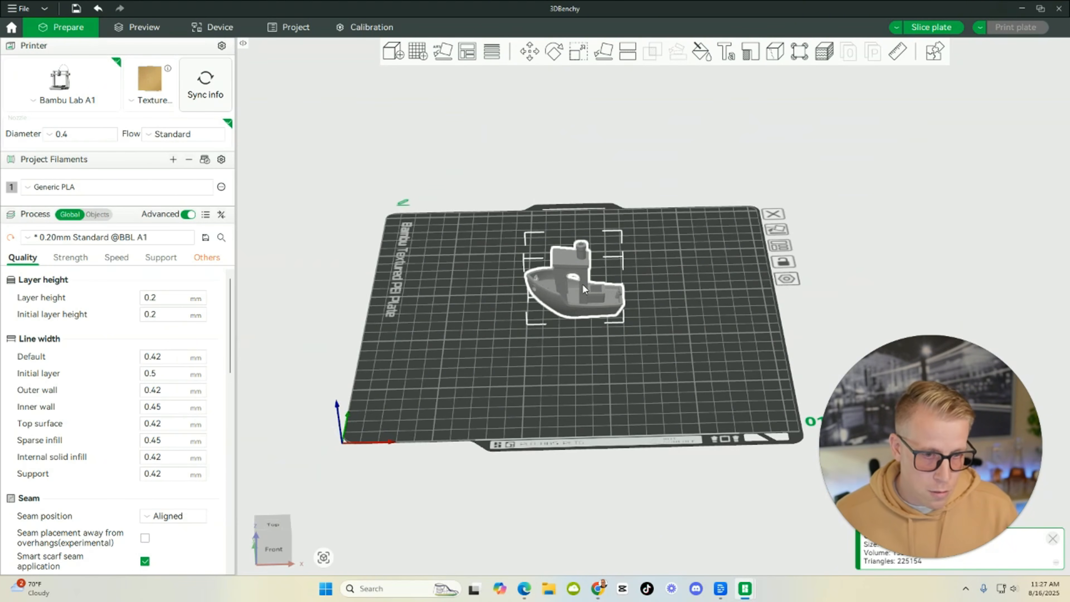
left_click(354, 249)
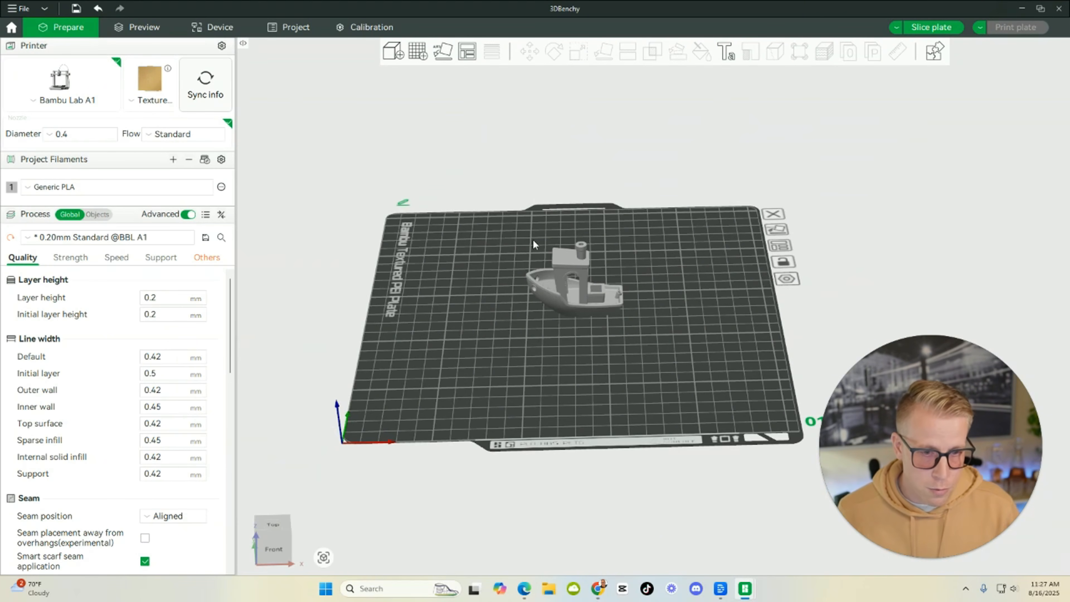
left_click(581, 277)
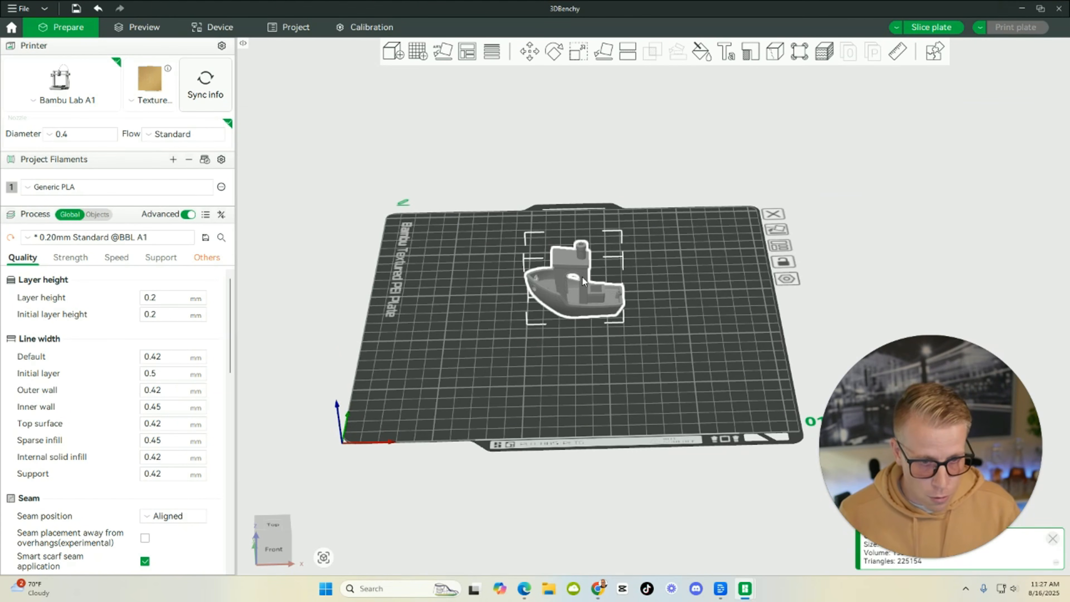
- Slide the Benchy across the build plate and back, leaving it near the plate's centre, and deselect it
left_click_drag(582, 276, 518, 301)
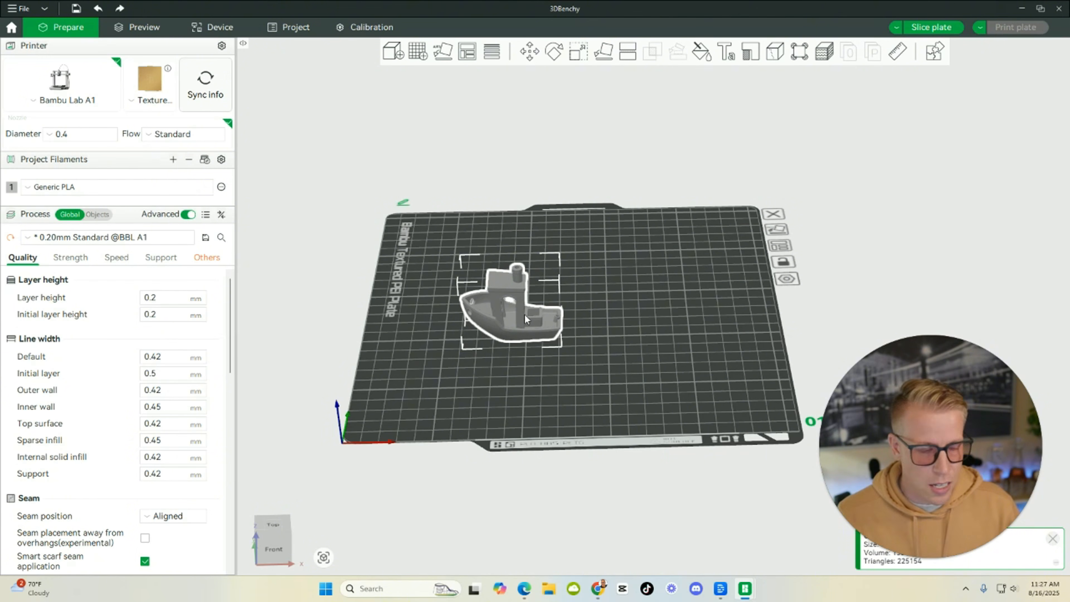
left_click_drag(524, 316, 587, 309)
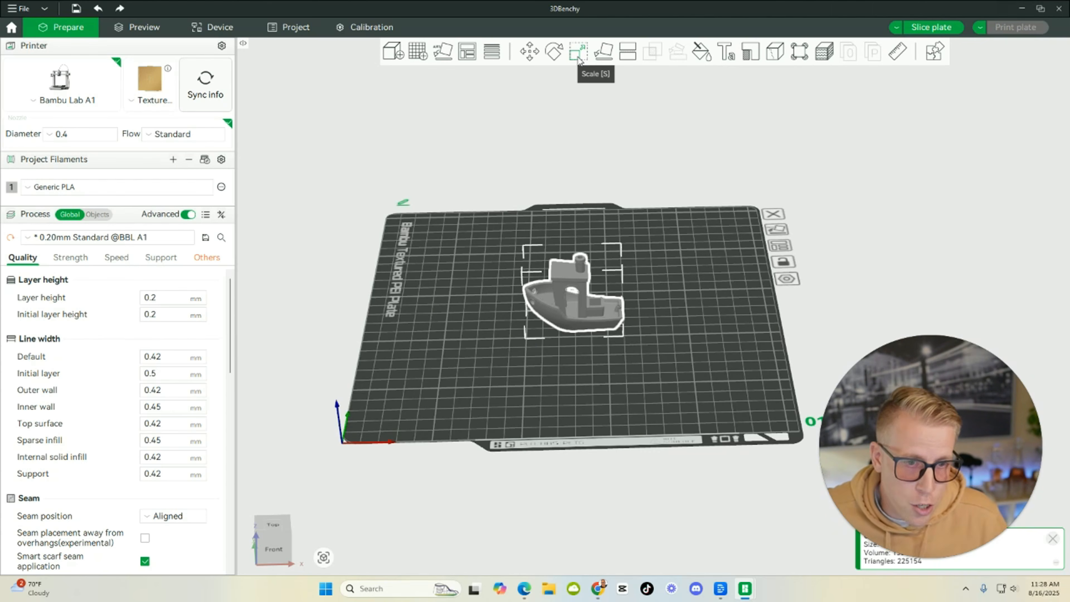
left_click(538, 259)
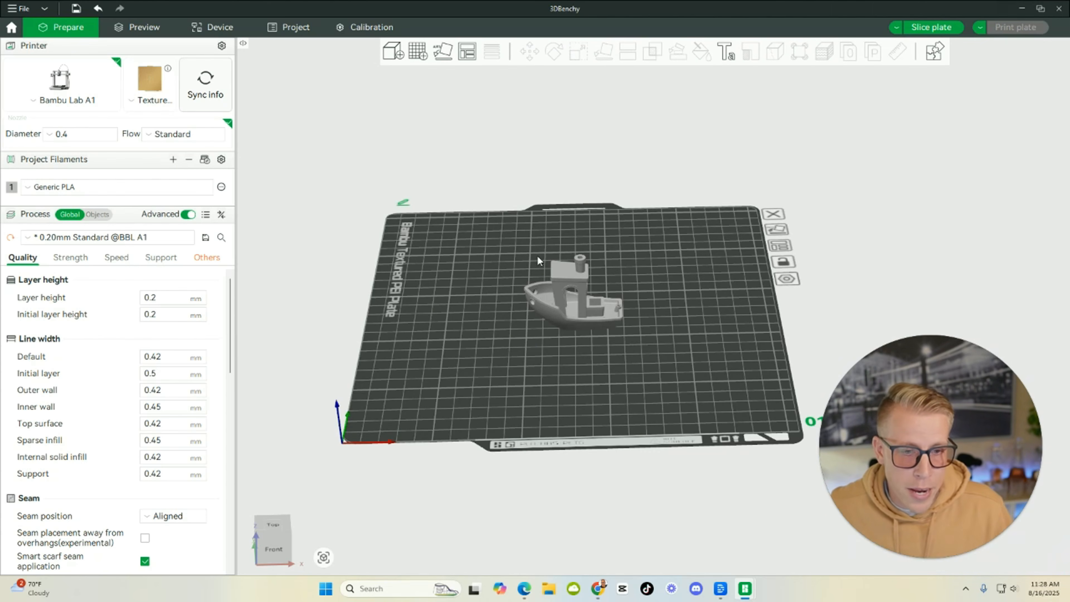
- Scale the Benchy proportionally to 100 mm along X with uniform scaling on
left_click(582, 297)
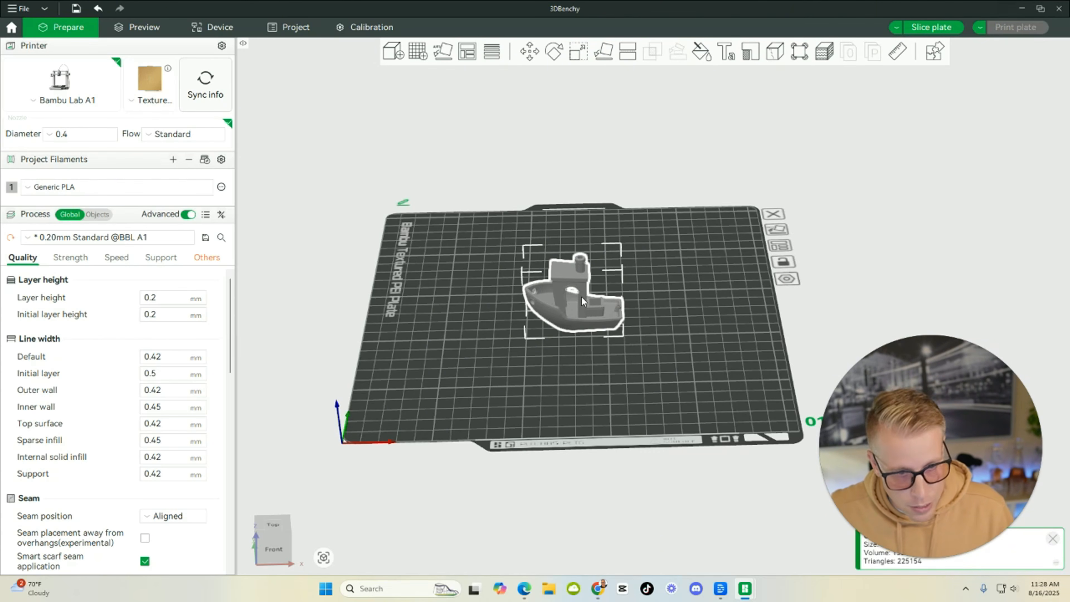
left_click(580, 59)
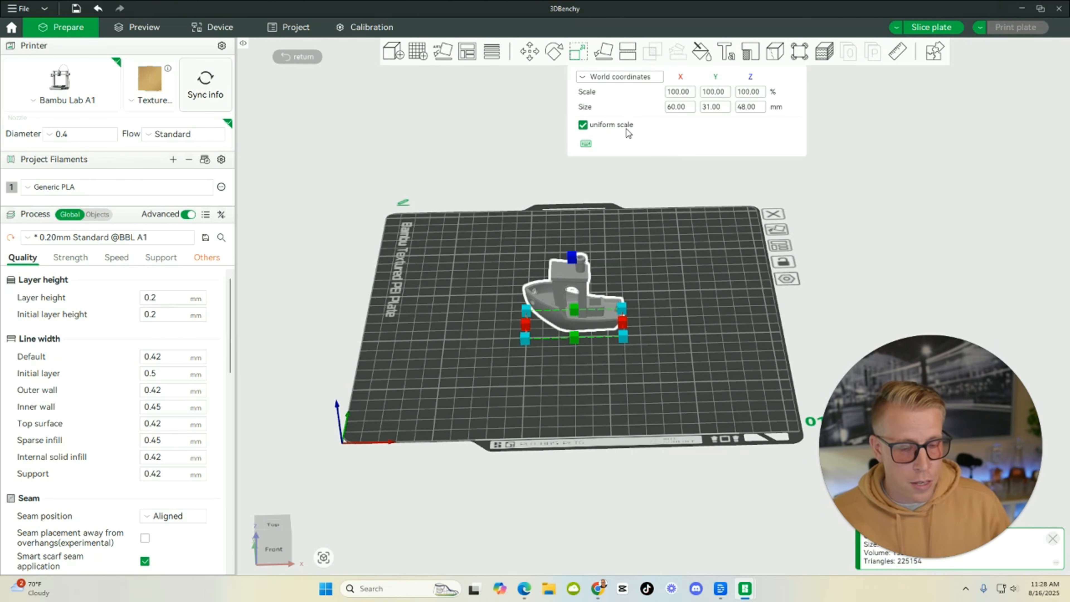
left_click(940, 556)
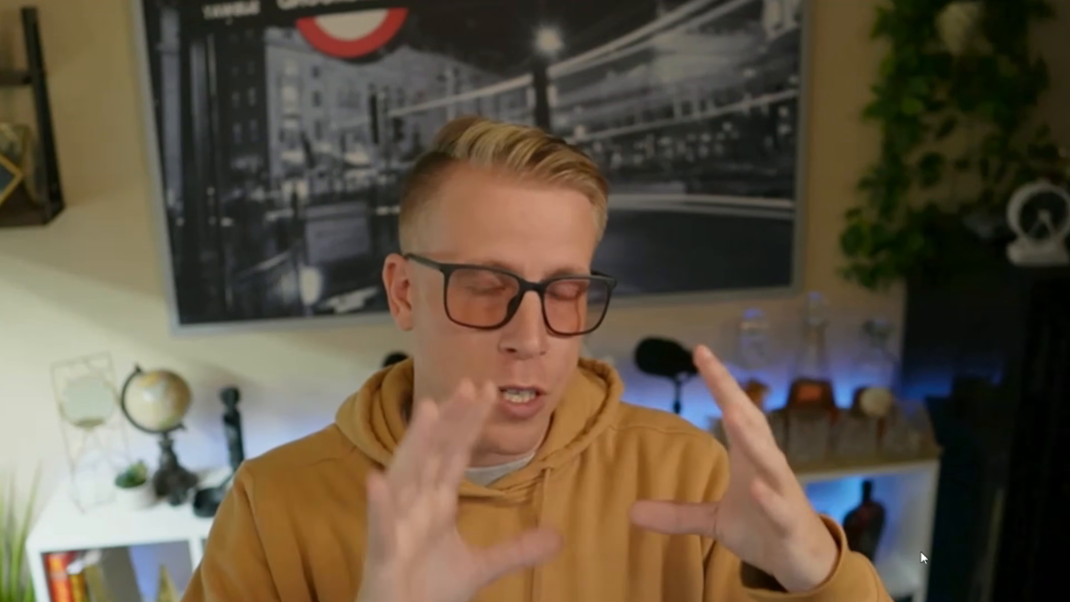
left_click(679, 382)
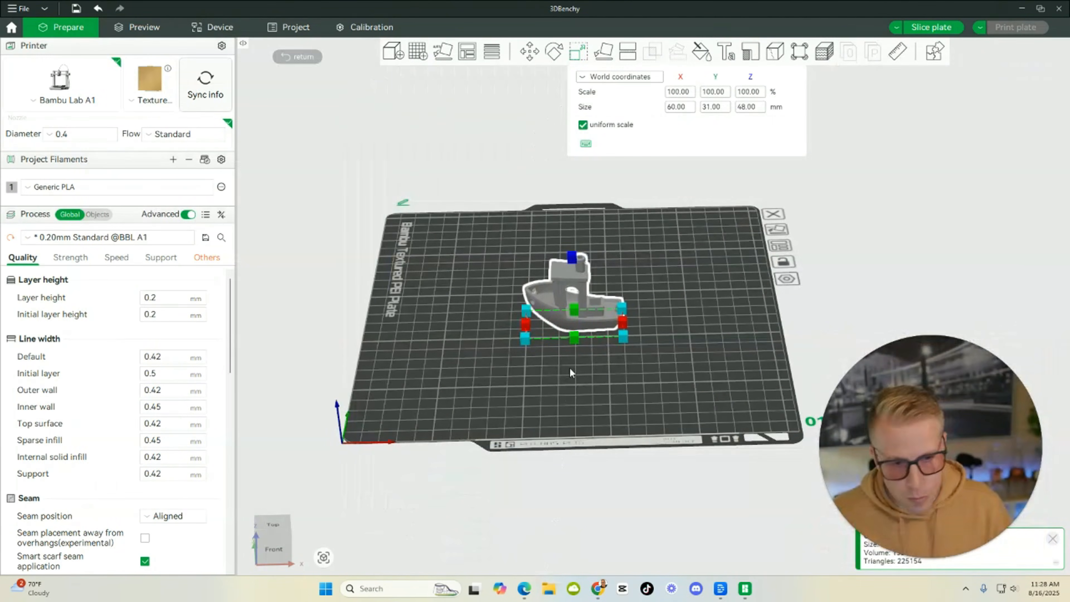
left_click(692, 337)
left_click(546, 296)
left_click(579, 51)
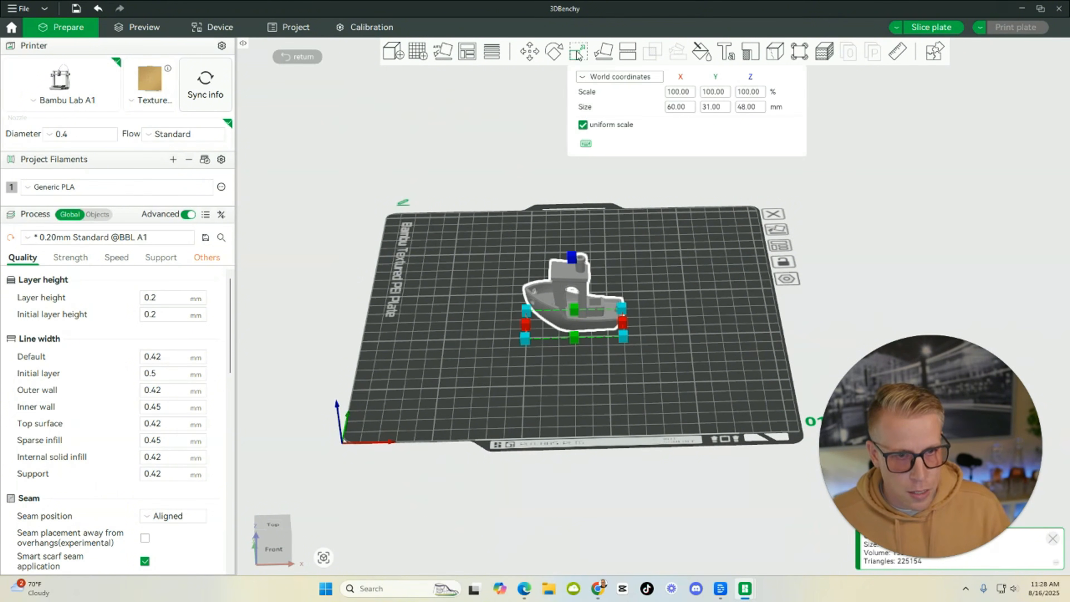
left_click(681, 92)
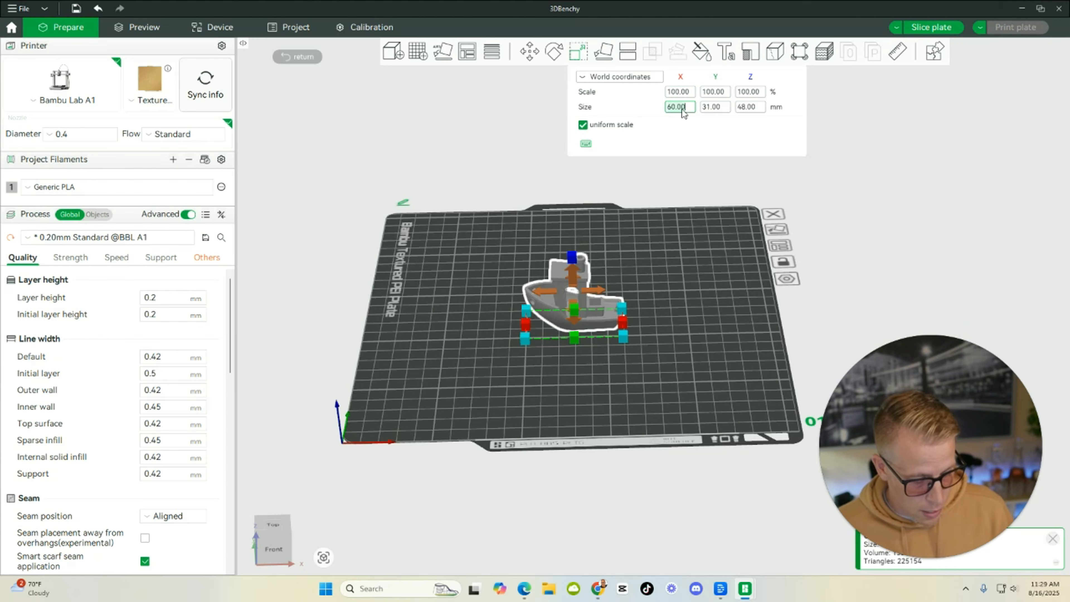
key("Return")
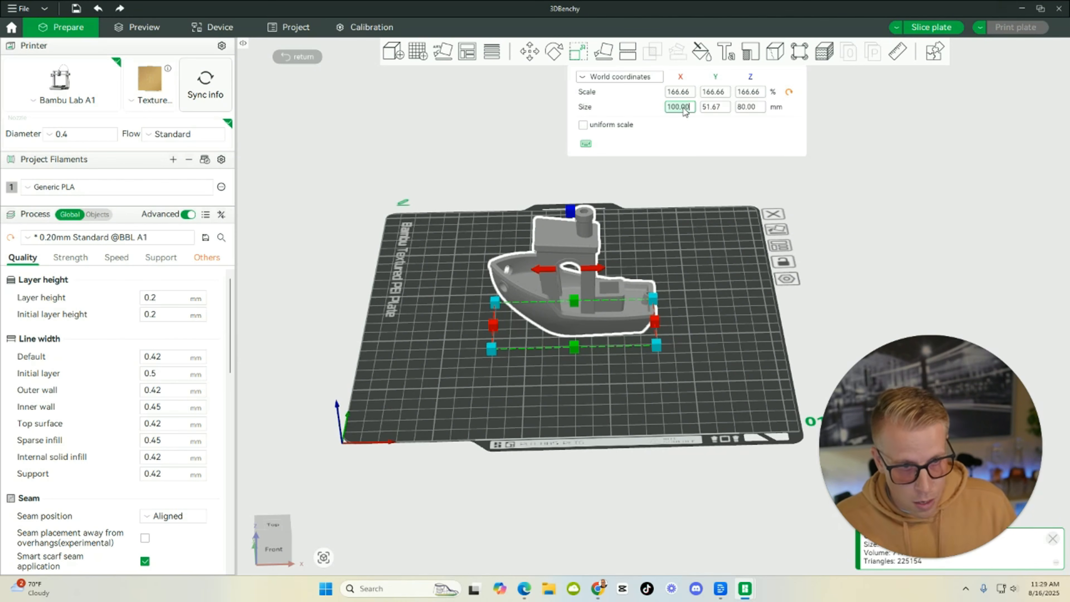
- Try stretching the Benchy to 150 mm along X alone with uniform scaling off, and undo the stretch
type("150")
key("Return")
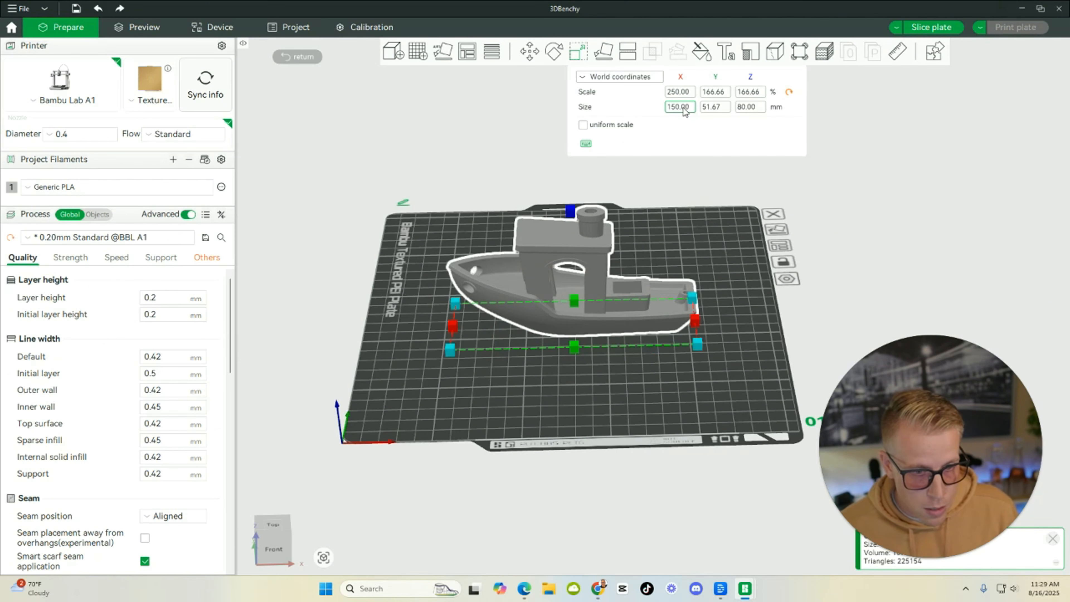
mouse_move(575, 412)
left_mouse_down()
mouse_move(573, 437)
mouse_move(567, 408)
left_mouse_up()
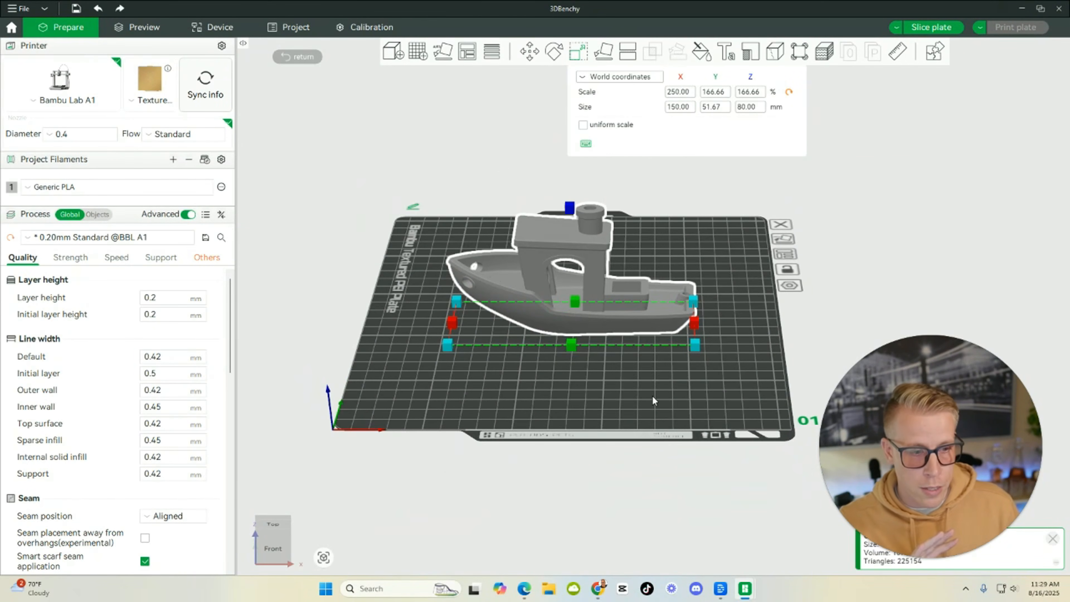
left_click(98, 9)
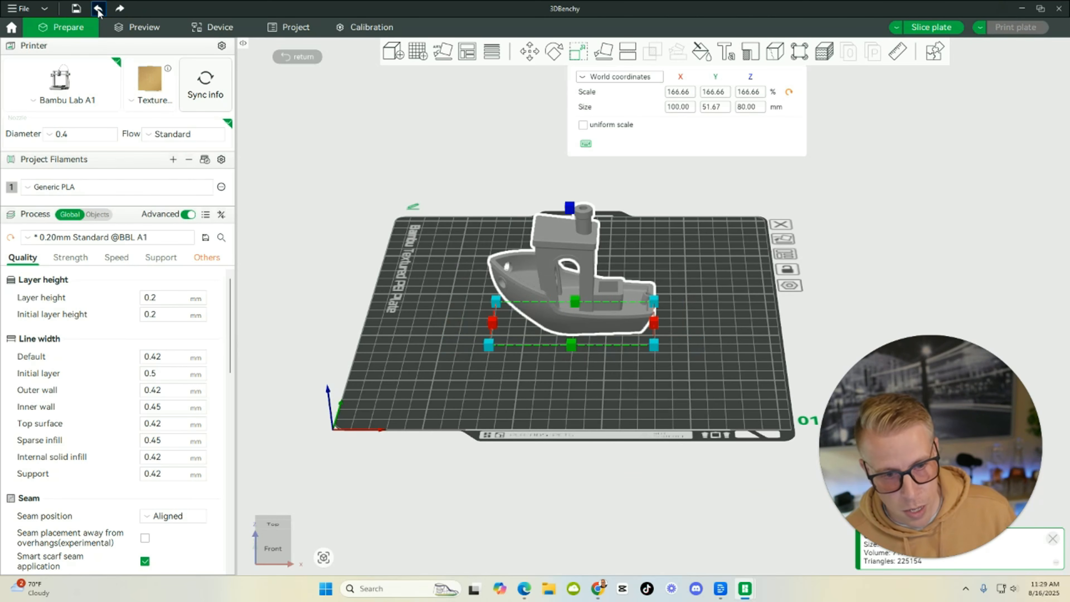
left_click(583, 125)
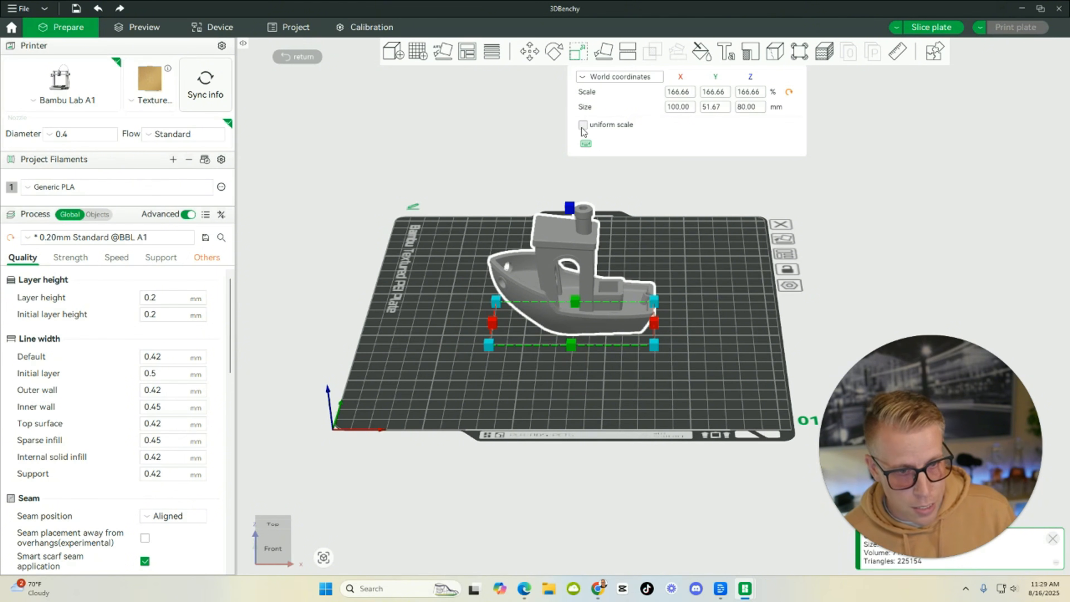
left_click(681, 391)
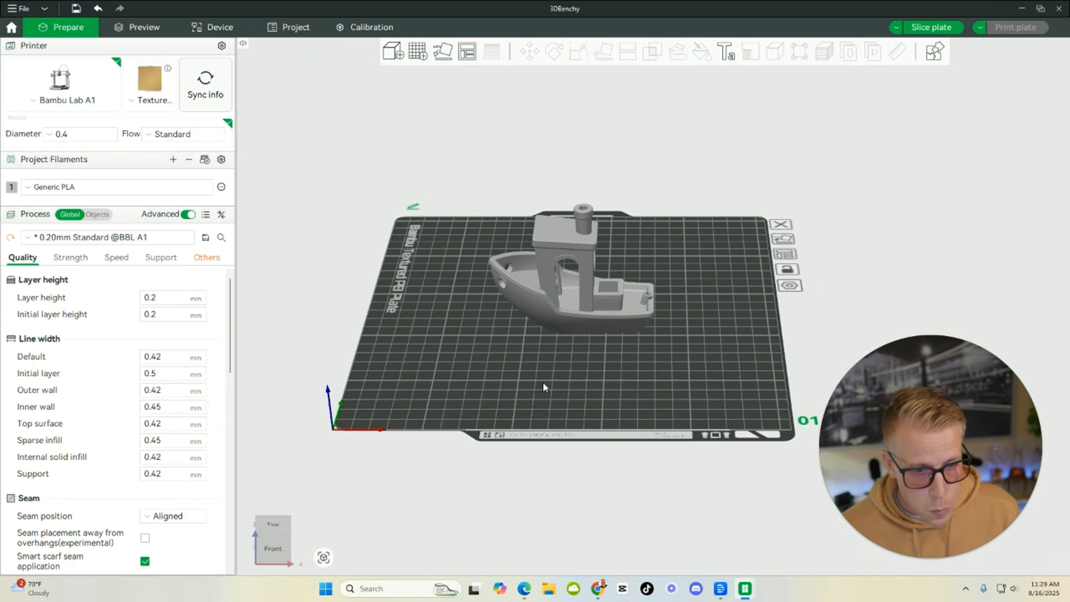
left_click_drag(543, 381, 484, 373)
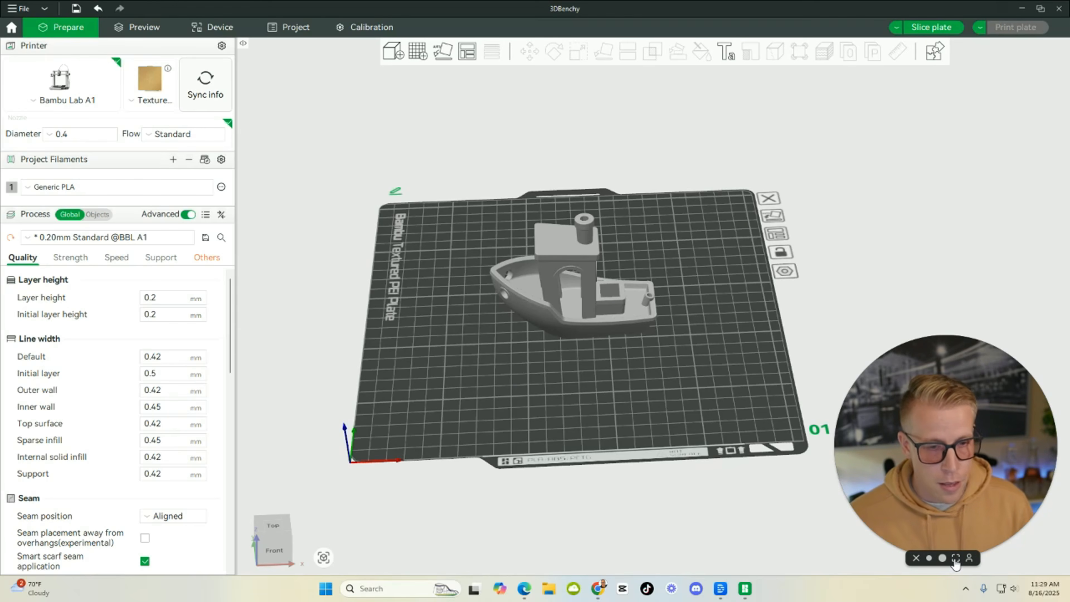
left_click(955, 558)
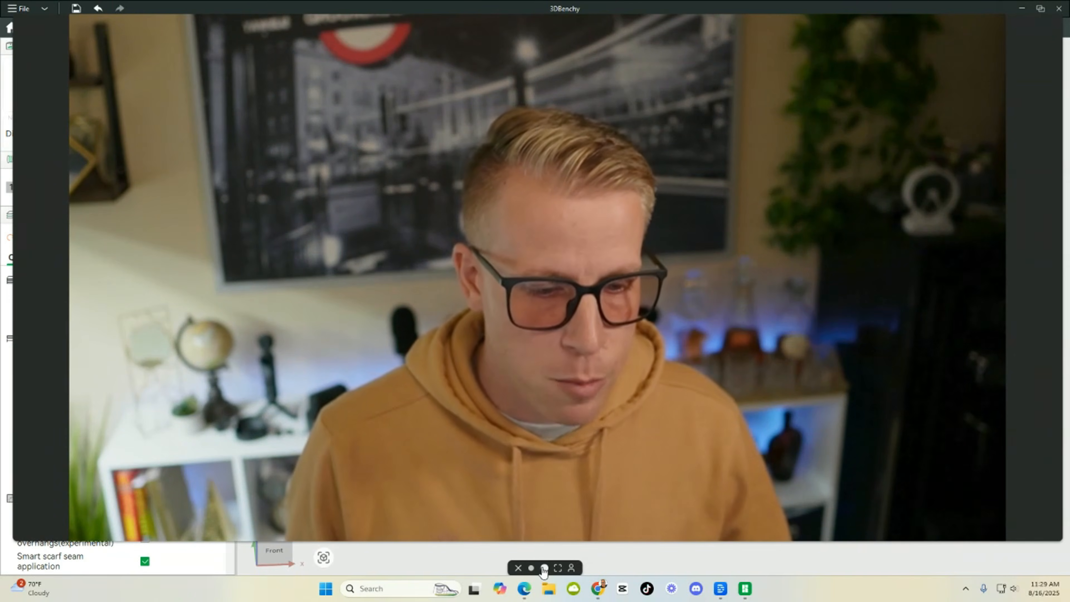
left_click(545, 569)
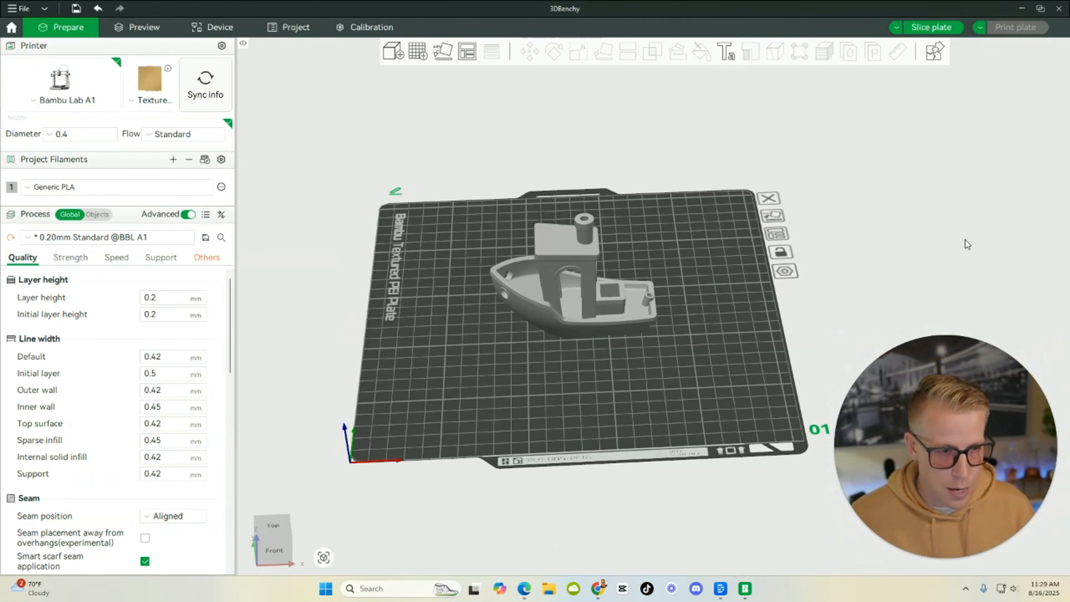
left_click_drag(1046, 234, 719, 320)
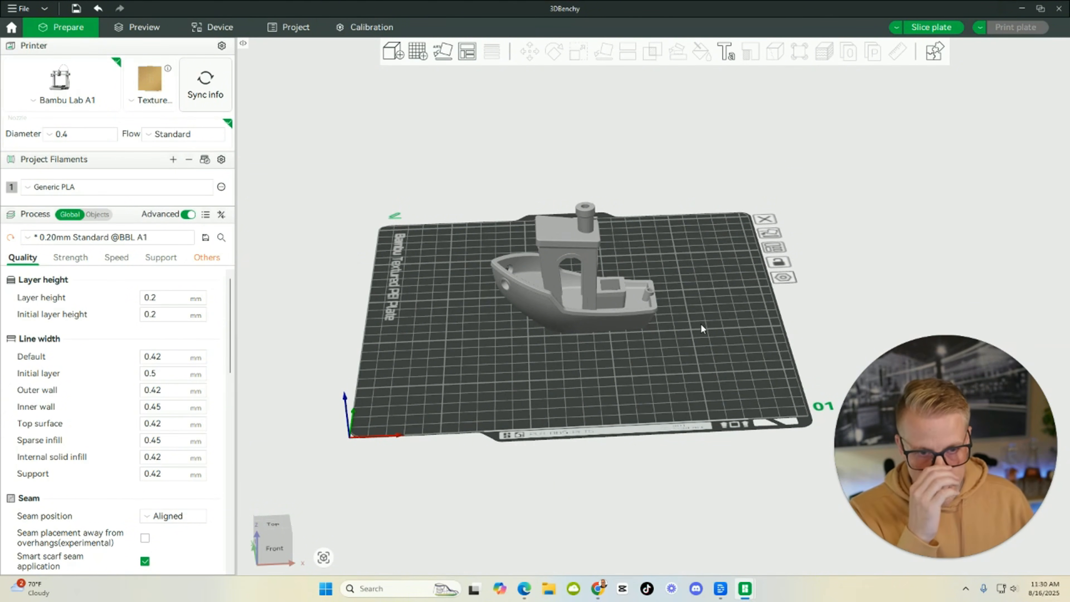
left_click_drag(699, 330, 700, 318)
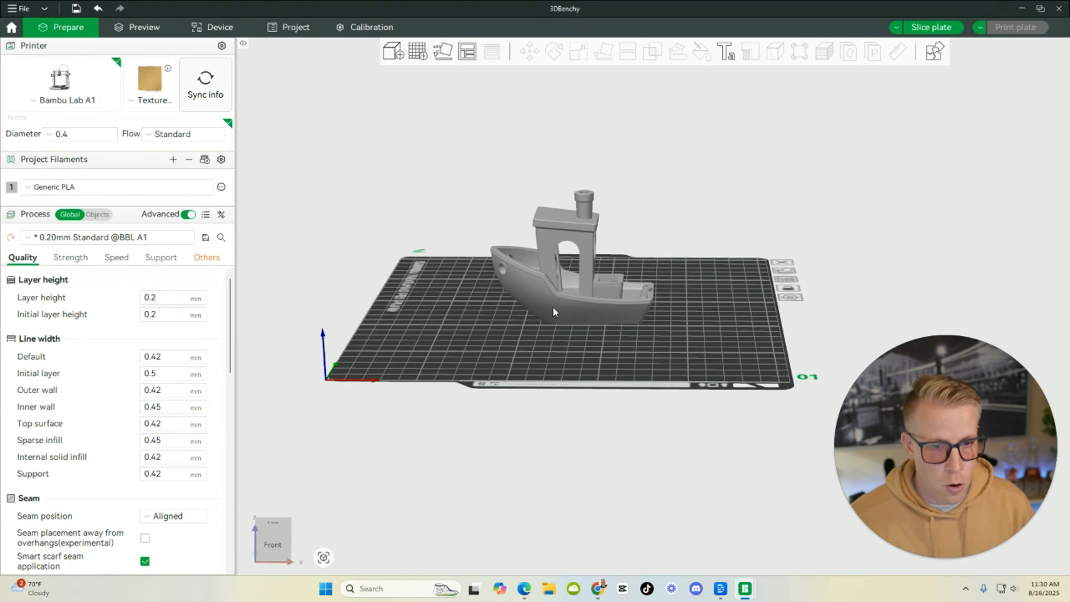
left_click_drag(552, 305, 552, 281)
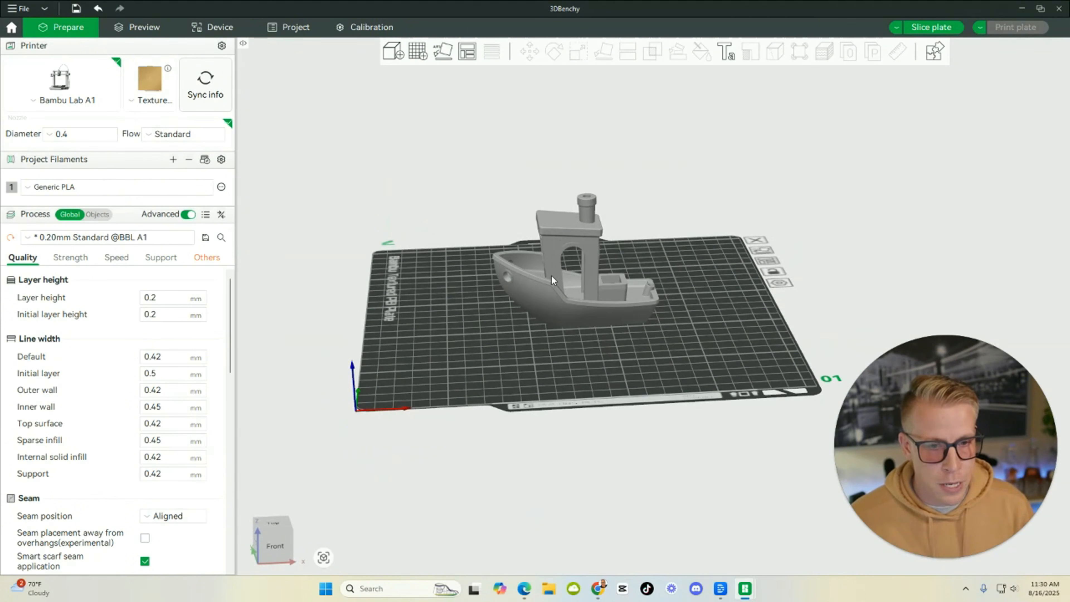
- Try to lift the Benchy off the plate along Z, and try out undoing and redoing its enlargement
left_click(561, 243)
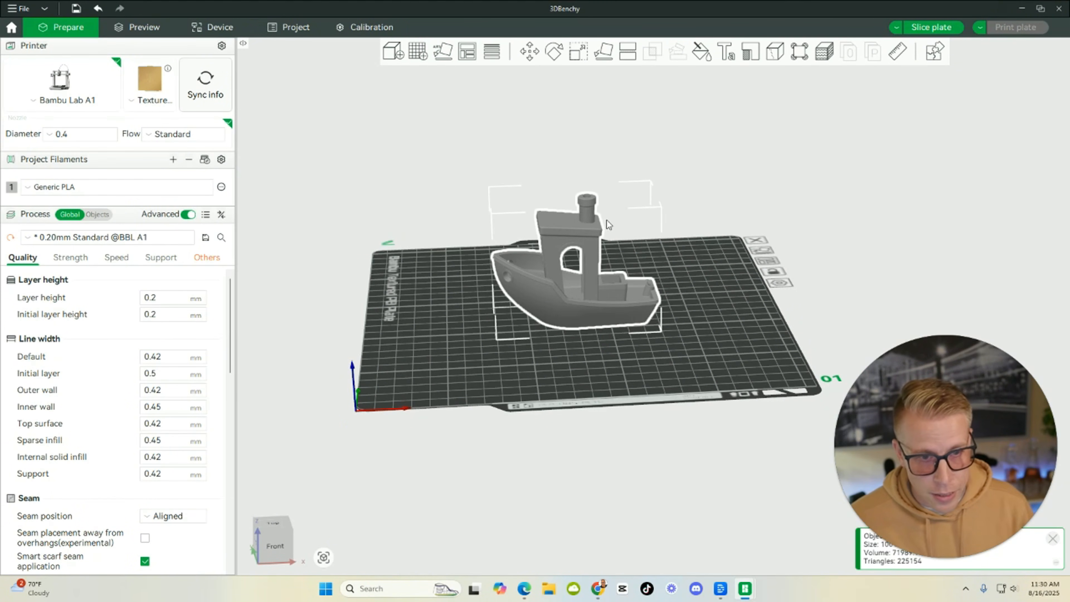
left_click(529, 52)
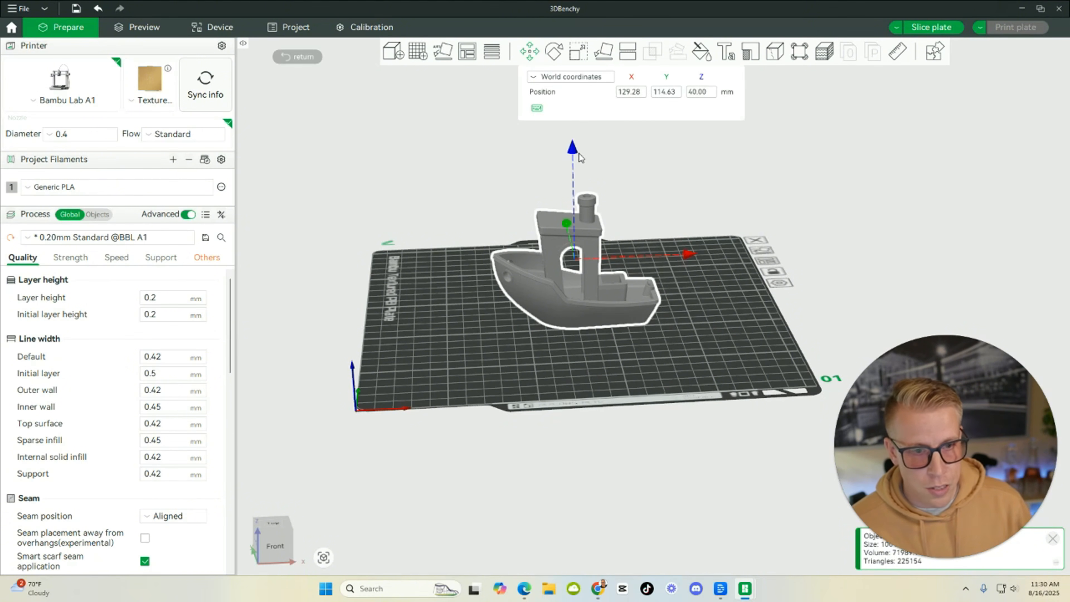
mouse_move(579, 157)
left_mouse_down()
mouse_move(570, 112)
mouse_move(569, 242)
mouse_move(572, 146)
left_mouse_up()
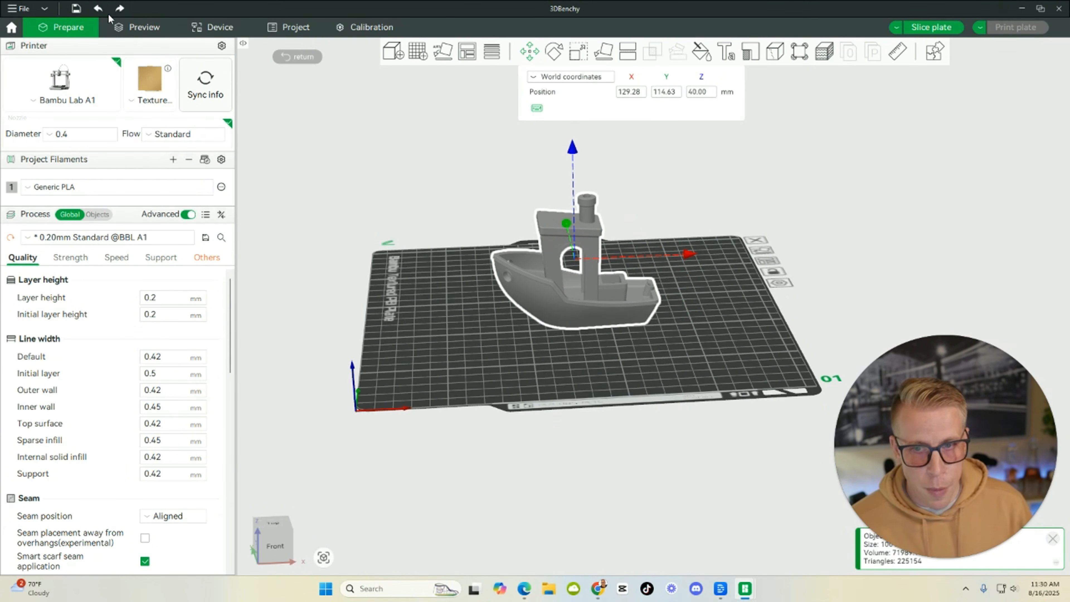
left_click(414, 169)
left_click(95, 12)
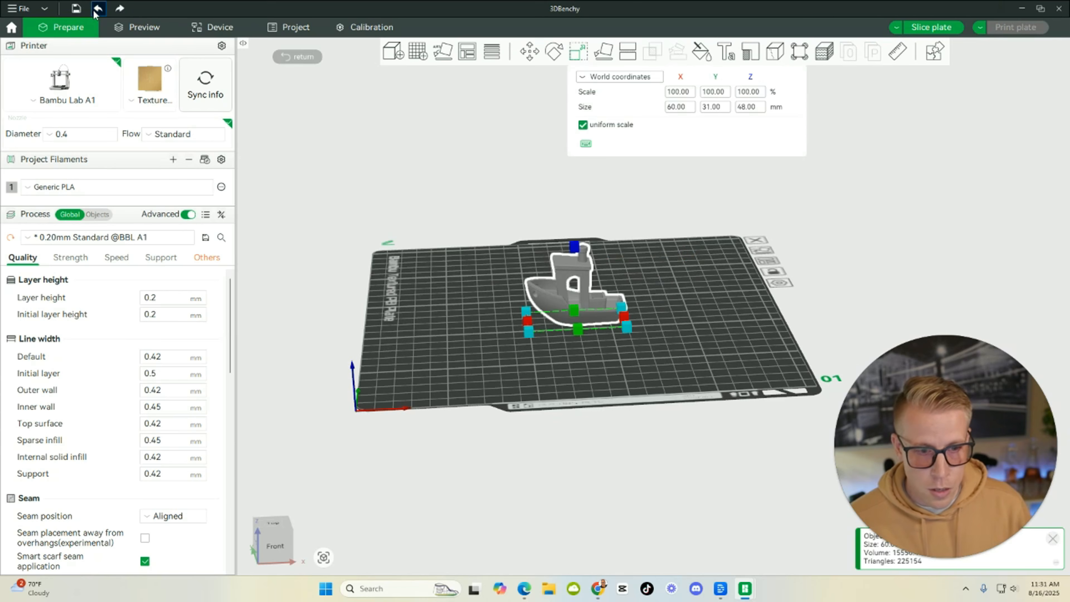
left_click(118, 10)
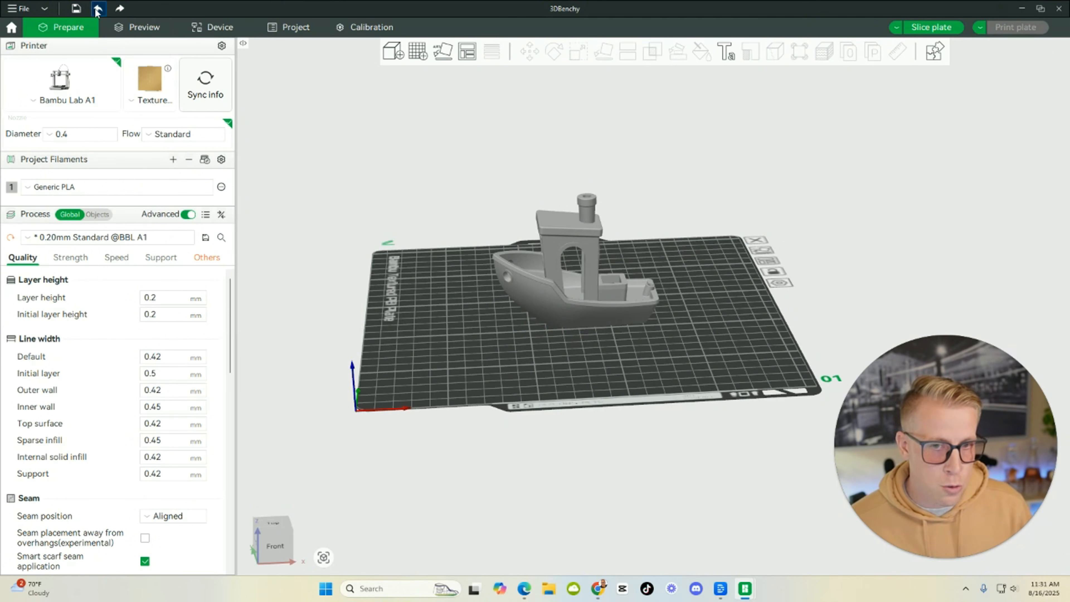
- Select the enlarged Benchy and run auto-orient on it
left_click(592, 277)
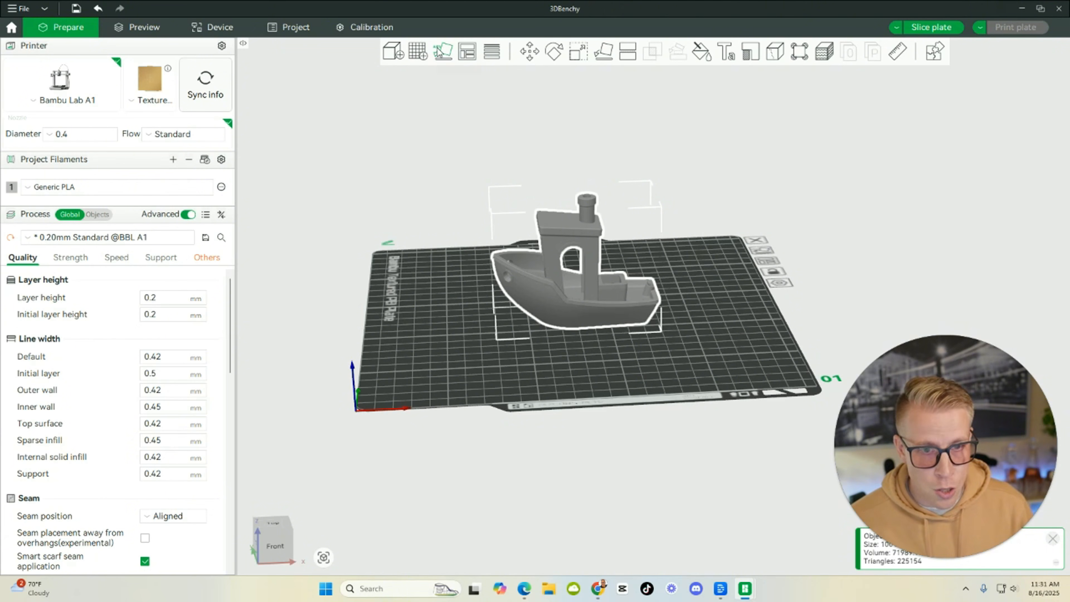
left_click(444, 53)
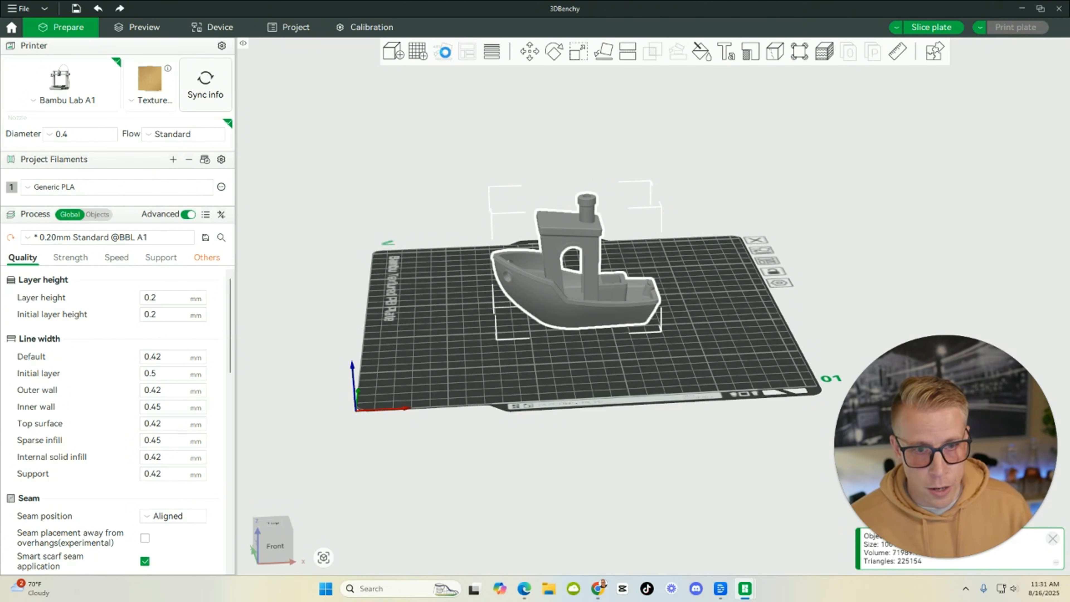
left_click_drag(607, 347, 604, 375)
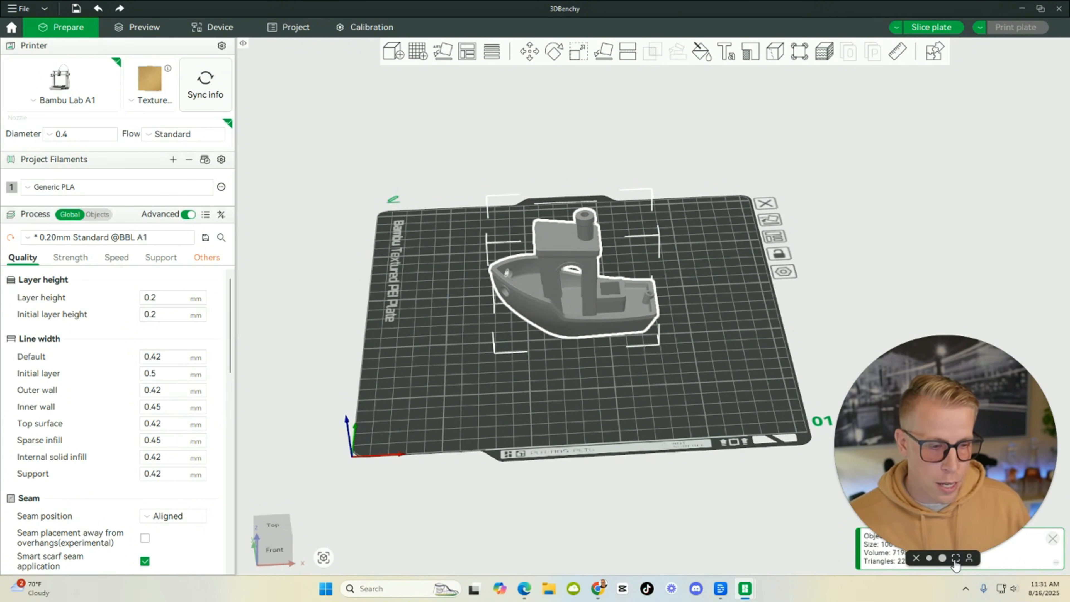
- Tilt the Benchy about -33.7° around the Y axis so its bow points down
left_click_drag(655, 318, 704, 340)
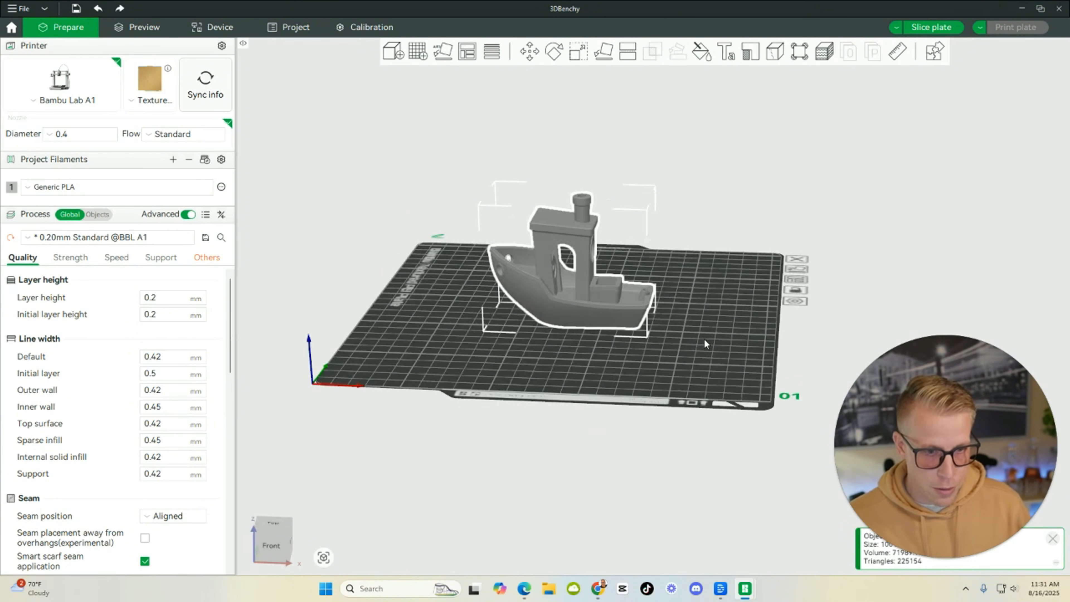
left_click(554, 52)
left_click_drag(584, 147, 535, 179)
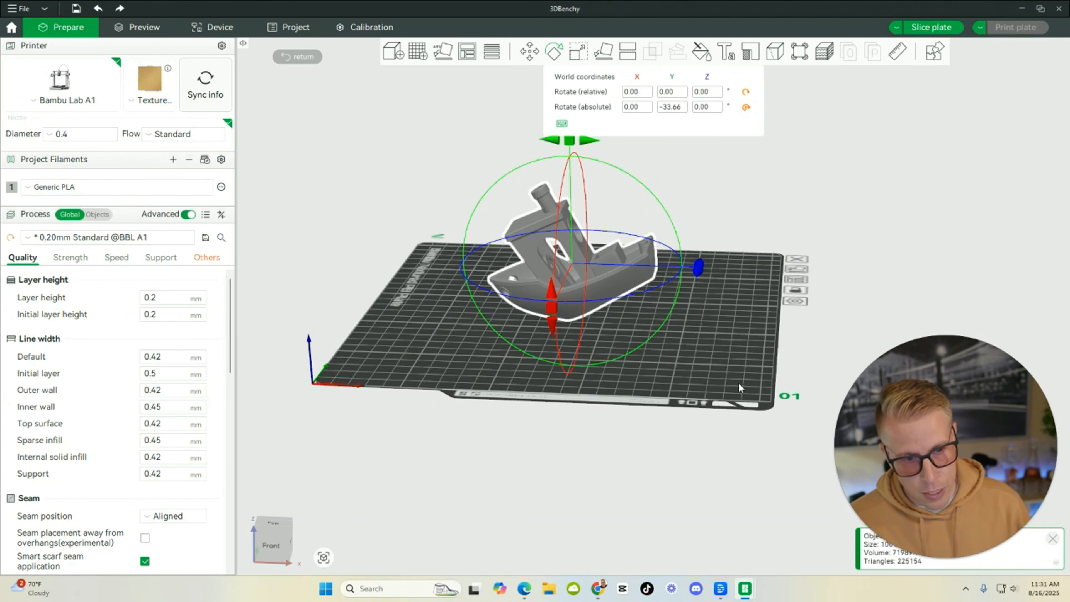
- Slice the plate with the tilted Benchy and view the sliced preview
mouse_move(738, 382)
left_mouse_down()
mouse_move(734, 346)
mouse_move(734, 375)
left_mouse_up()
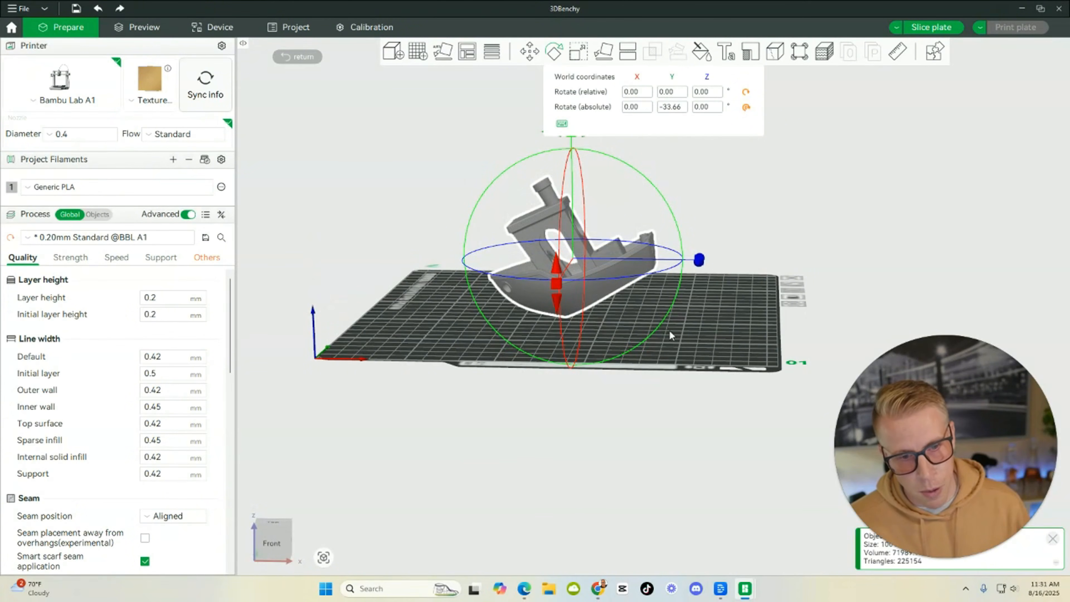
left_click_drag(671, 335, 708, 366)
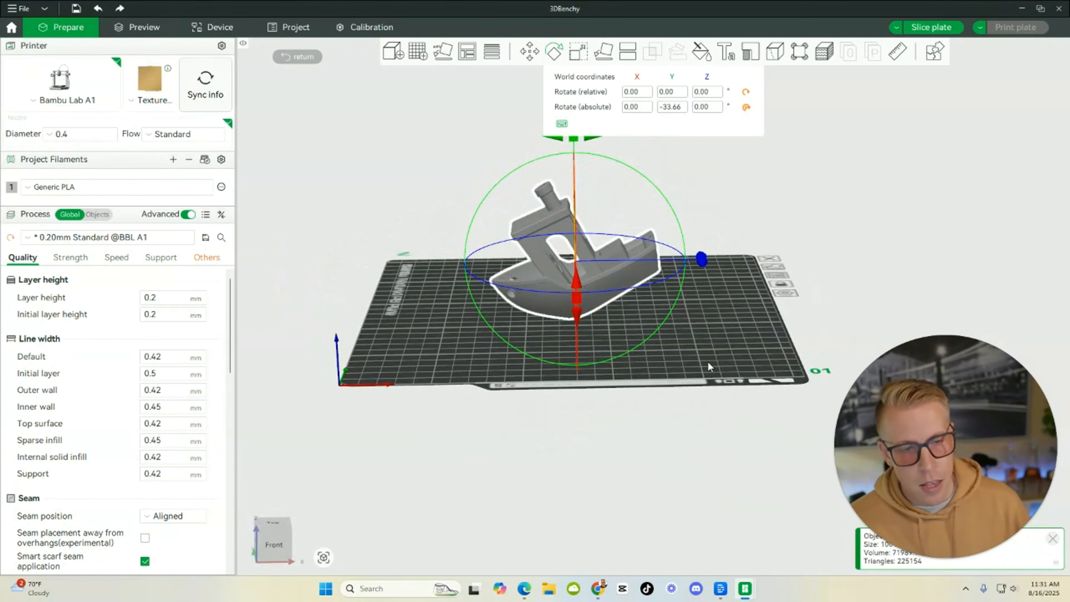
left_click(139, 31)
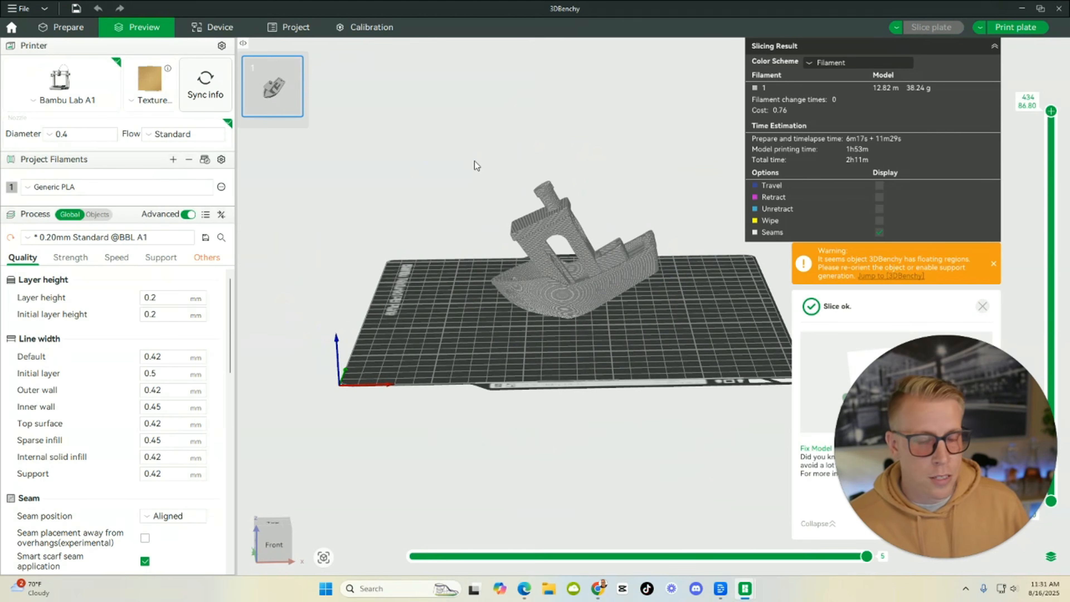
mouse_move(691, 347)
left_mouse_down()
mouse_move(653, 340)
mouse_move(689, 348)
left_mouse_up()
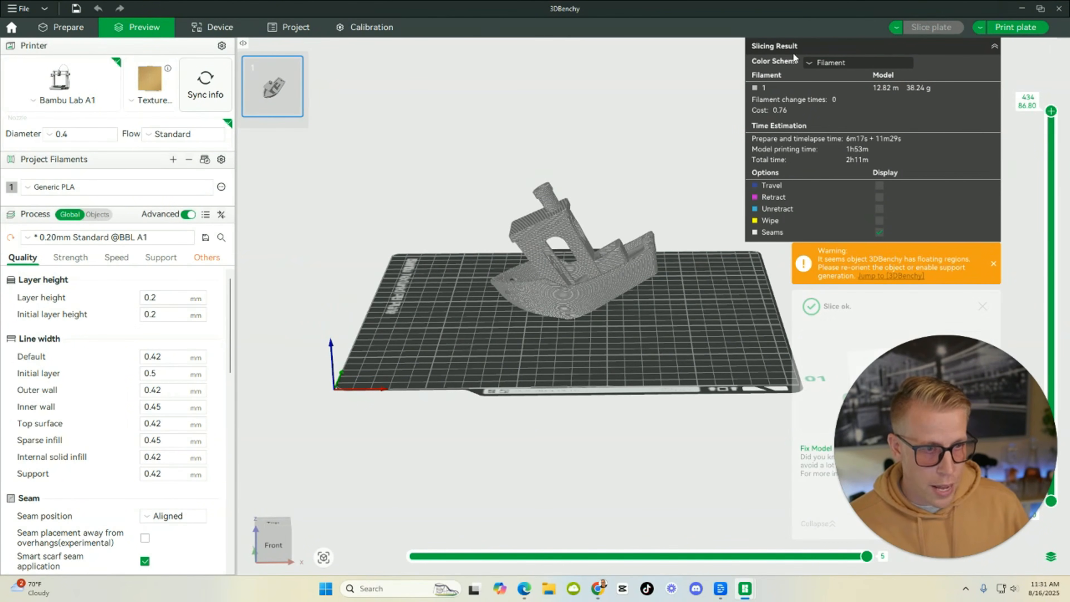
- Return to the model preparation view and undo the Benchy's tilt so it stands upright on the plate
left_click(77, 30)
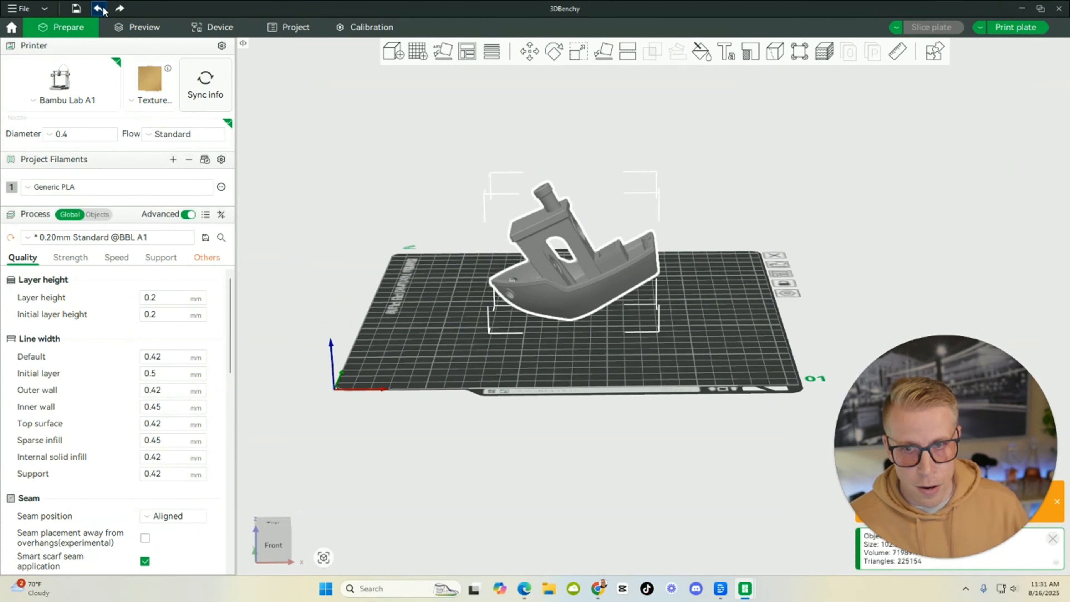
left_click(101, 9)
left_click(734, 333)
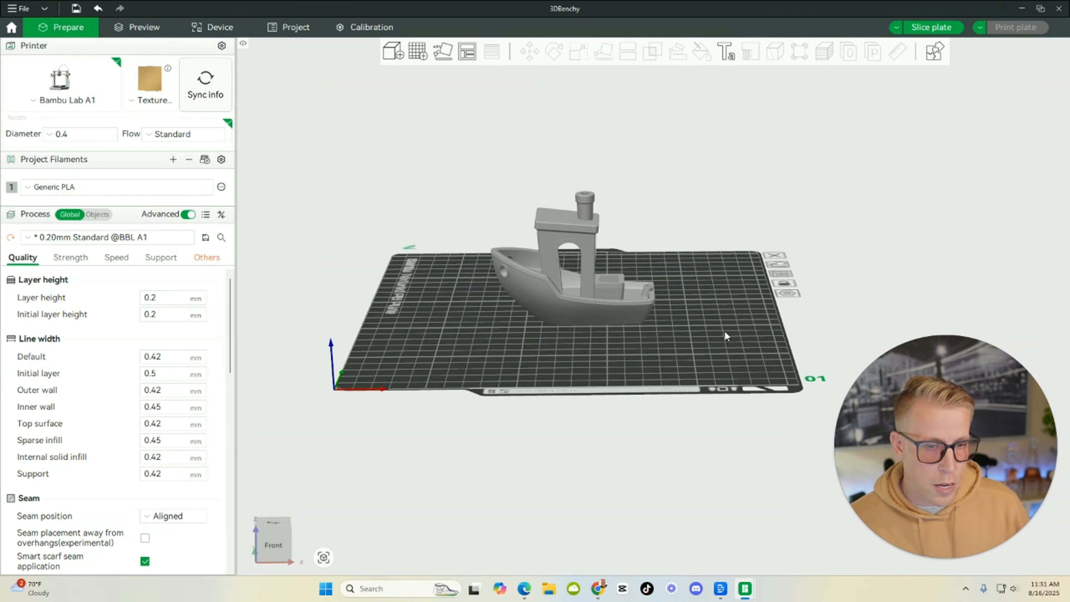
- Add a second Benchy to the plate by importing 3DBenchy from Downloads as geometry only
left_click(555, 285)
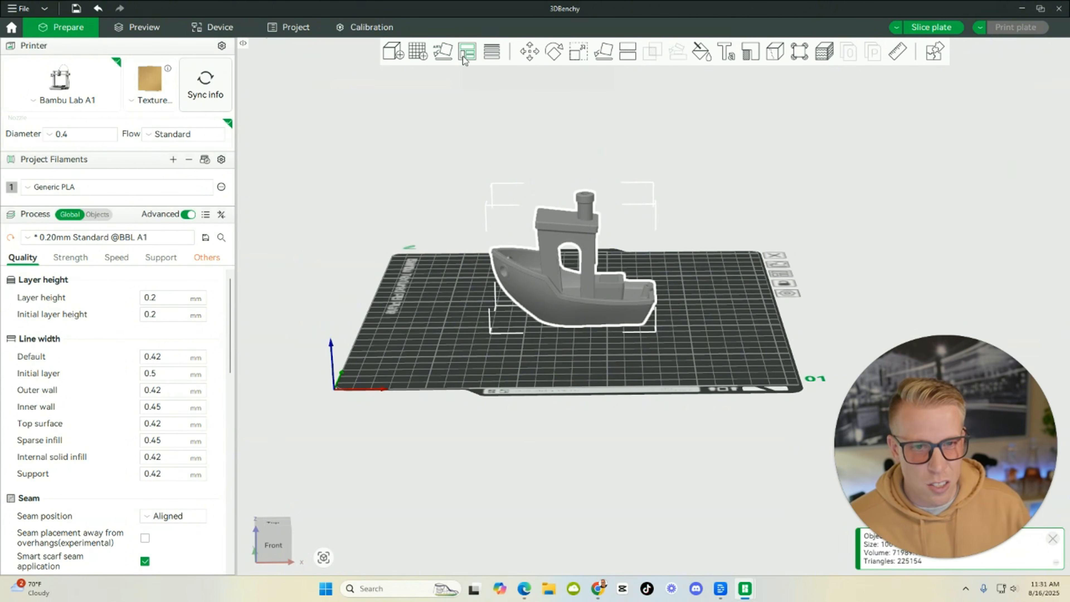
left_click(393, 53)
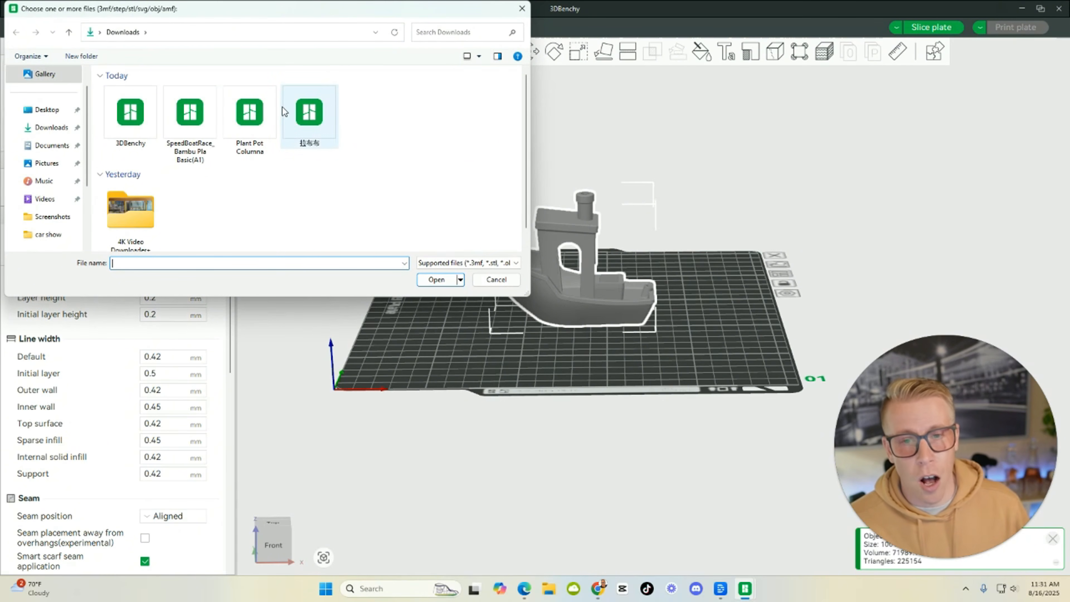
double_click(148, 116)
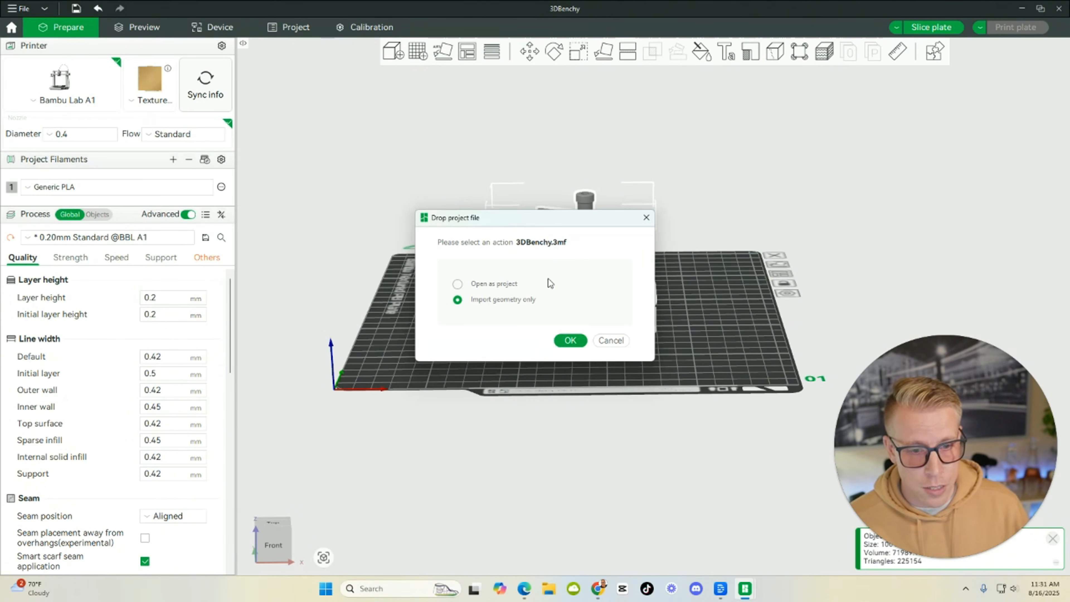
left_click(570, 341)
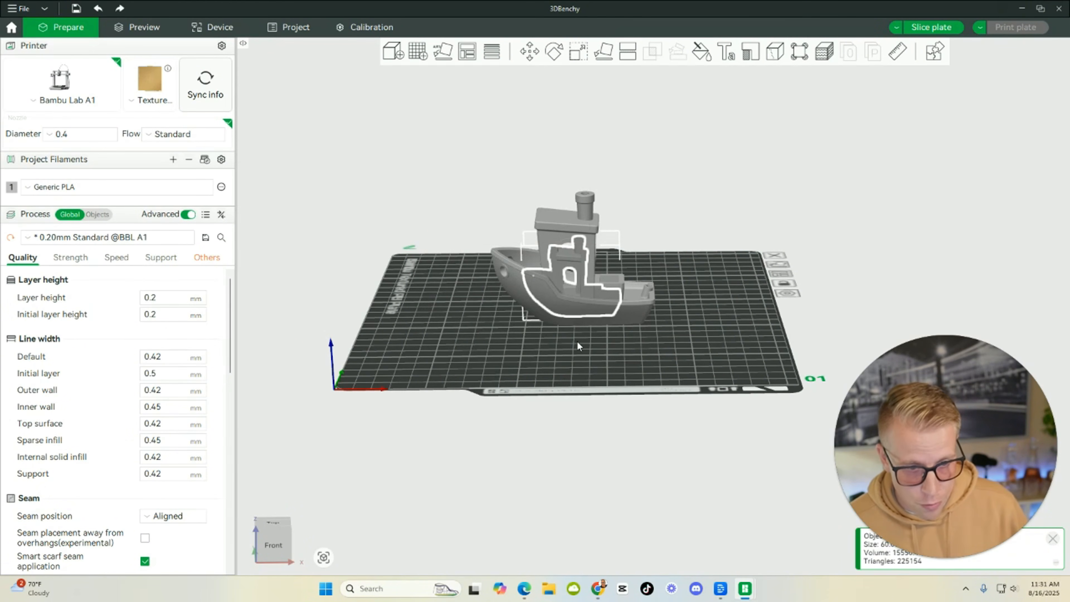
- Separate the two overlapping boats, placing the large Benchy at the plate's back left and the small one at its back right
left_click_drag(577, 340, 504, 346)
left_click_drag(534, 246, 464, 257)
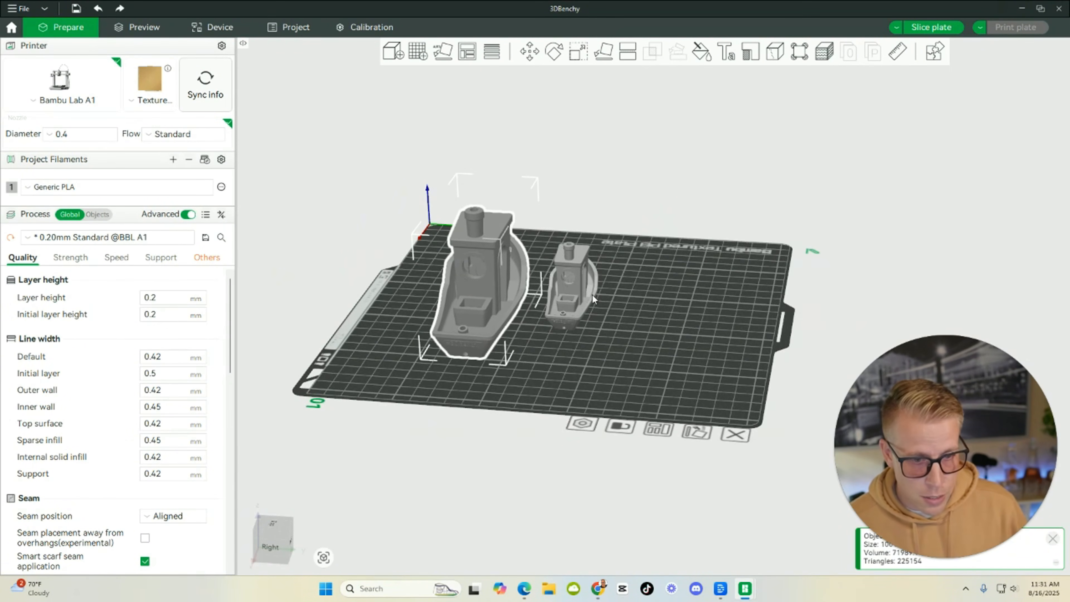
left_click_drag(581, 295, 611, 319)
left_click_drag(706, 362, 782, 373)
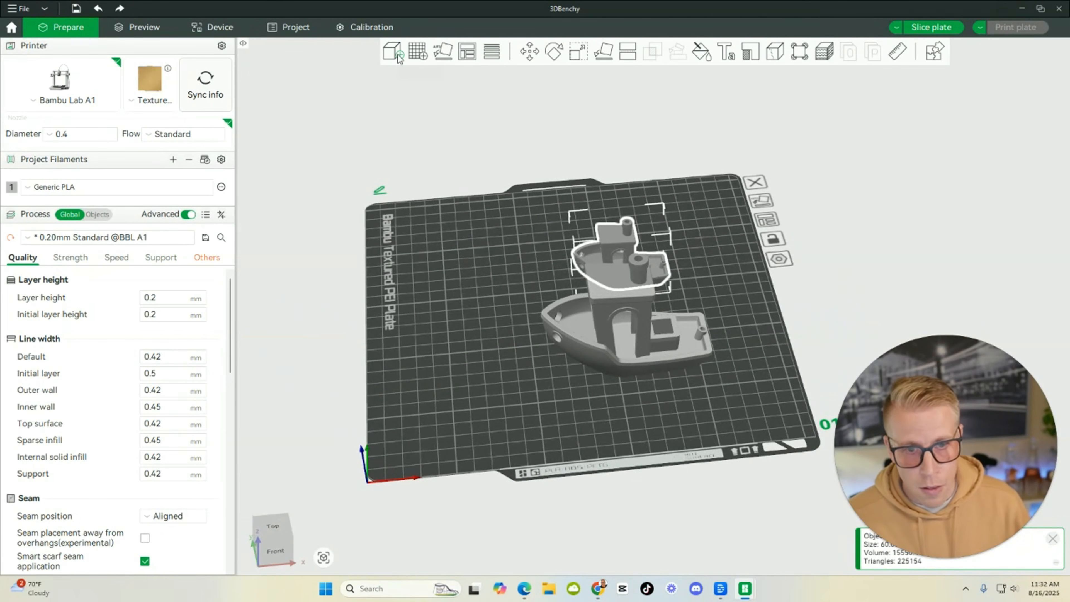
left_click_drag(636, 334, 489, 238)
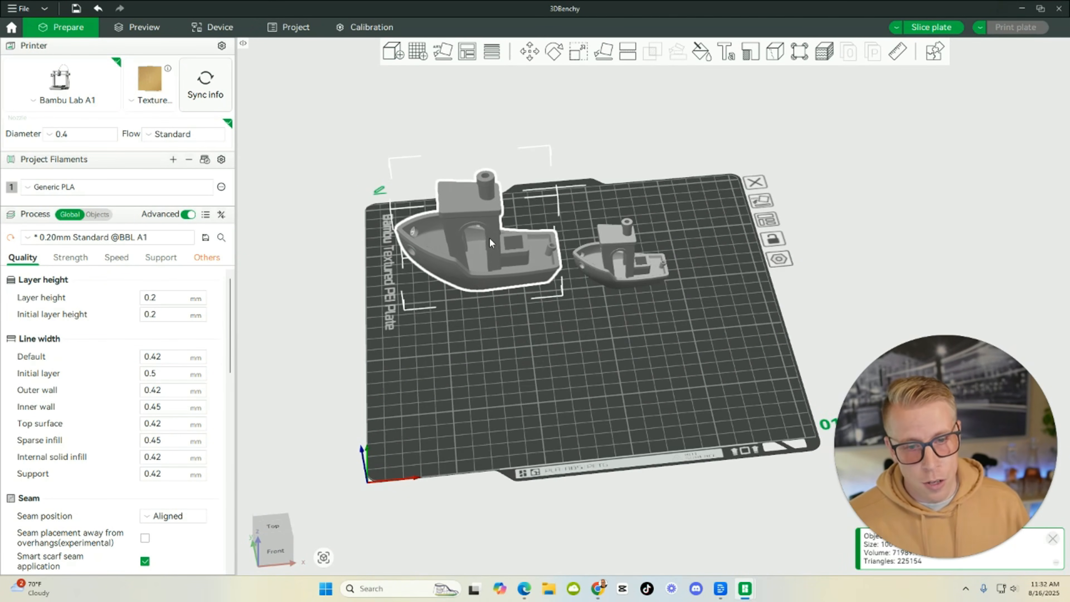
left_click_drag(534, 325, 552, 342)
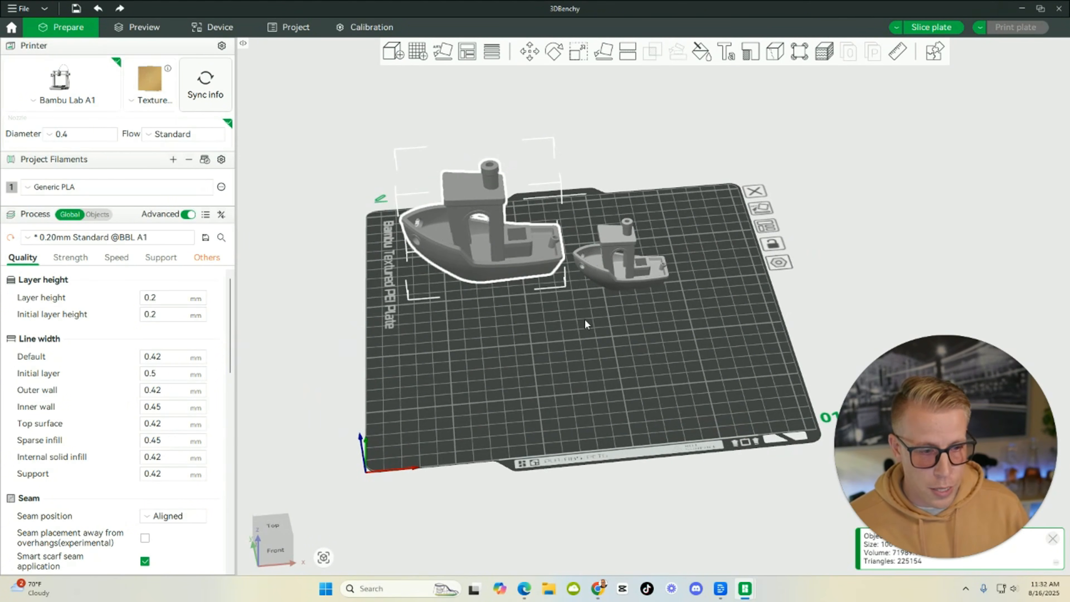
left_click_drag(616, 259, 654, 235)
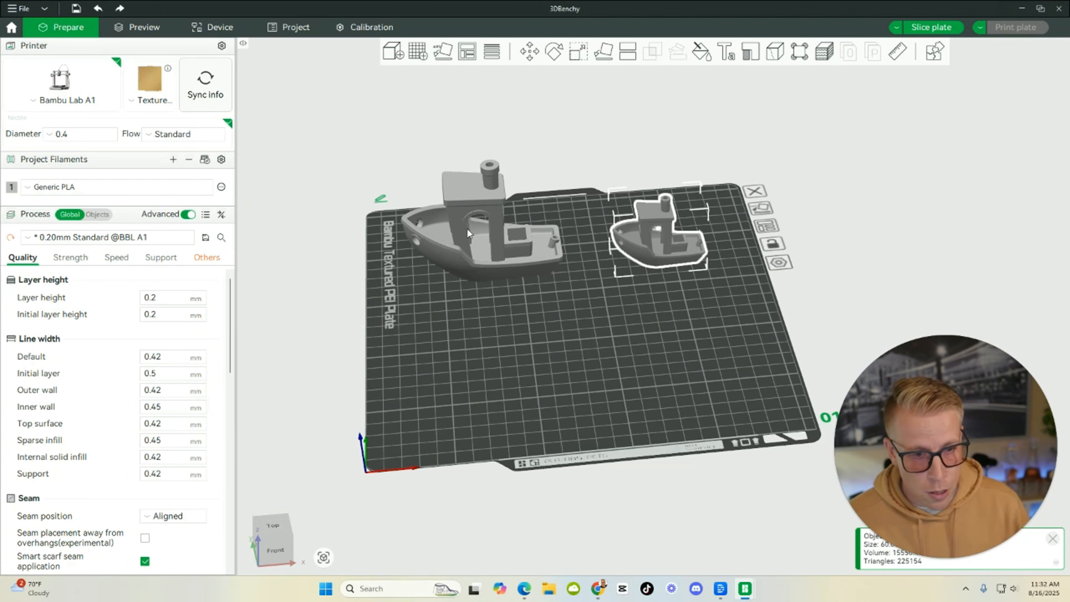
- Try filling the bed with copies of the large Benchy, and undo the fill
left_click(454, 226)
right_click(454, 226)
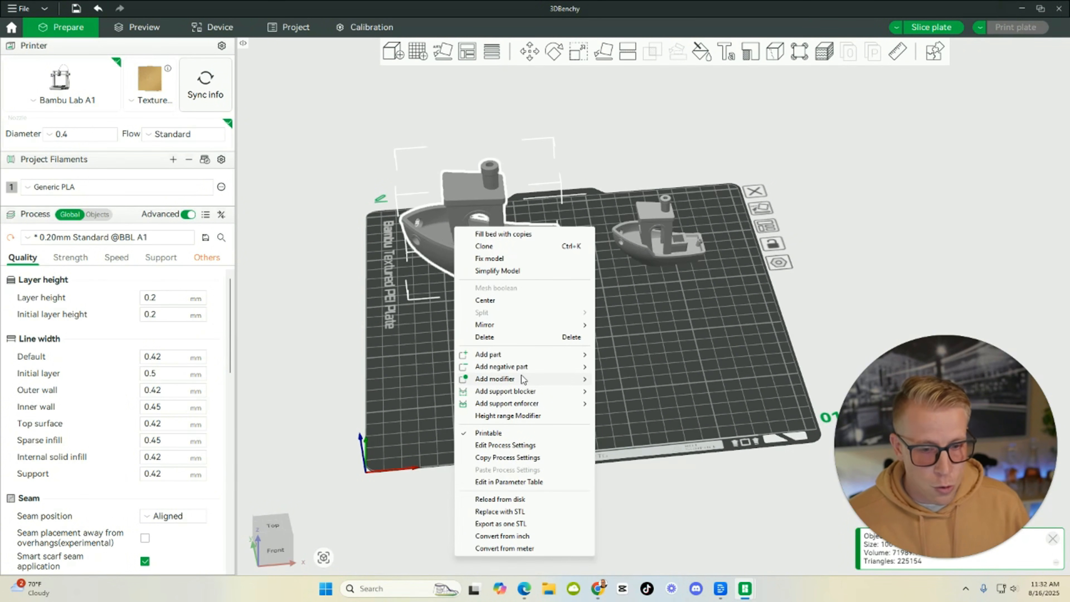
left_click(506, 238)
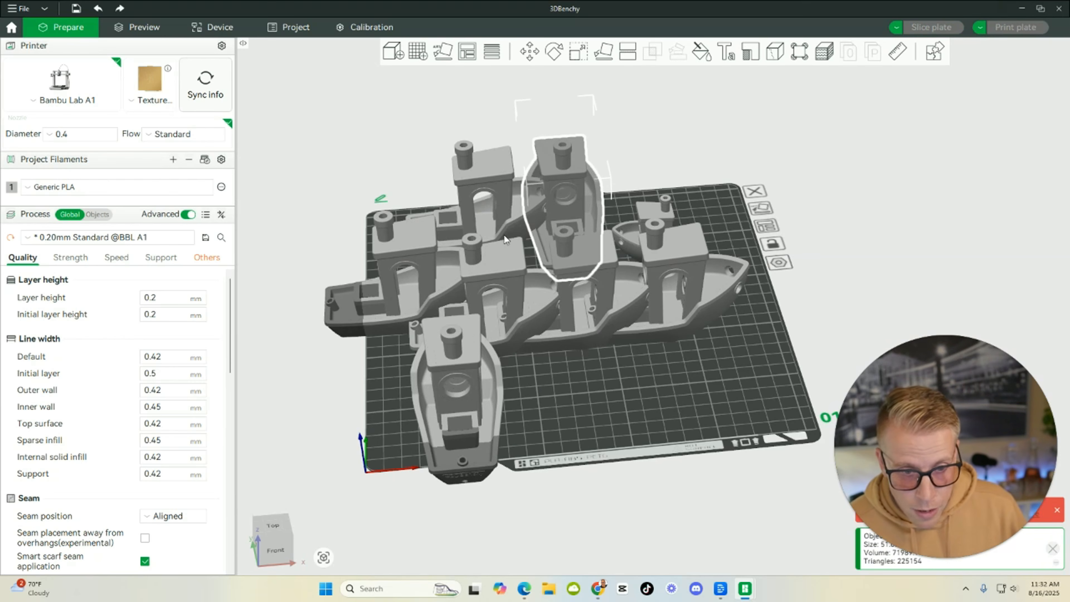
left_click(99, 8)
left_click_drag(536, 371, 533, 370)
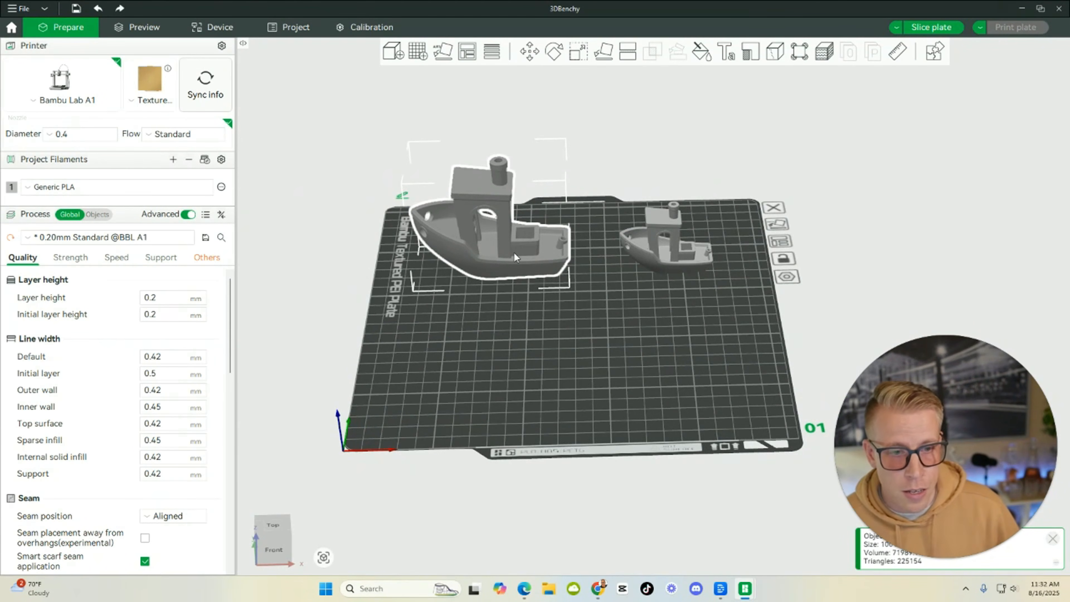
- Delete the small Benchy from the plate
left_click(671, 248)
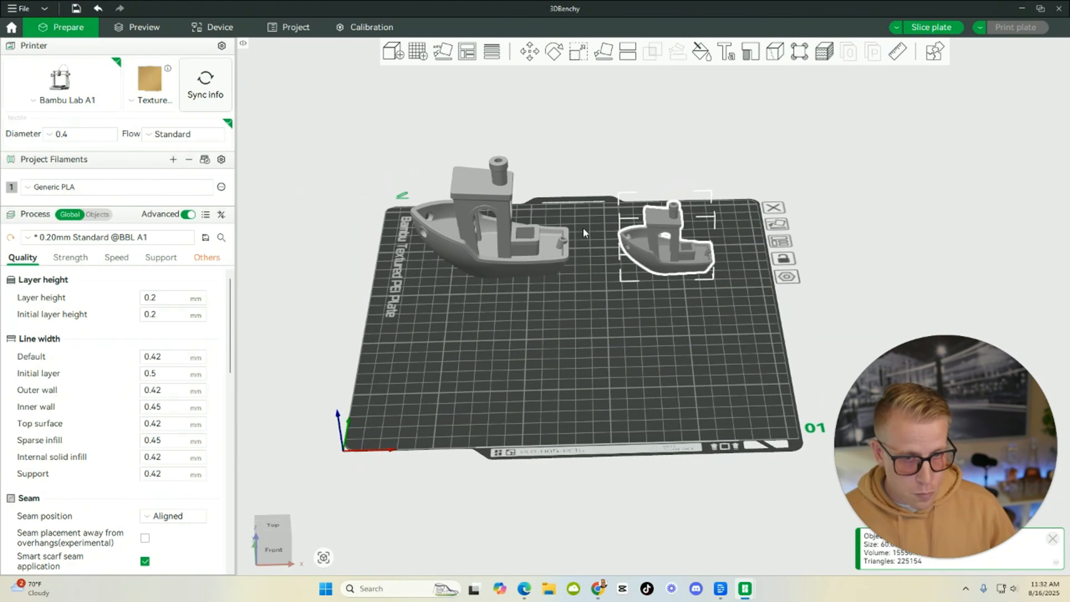
right_click(675, 250)
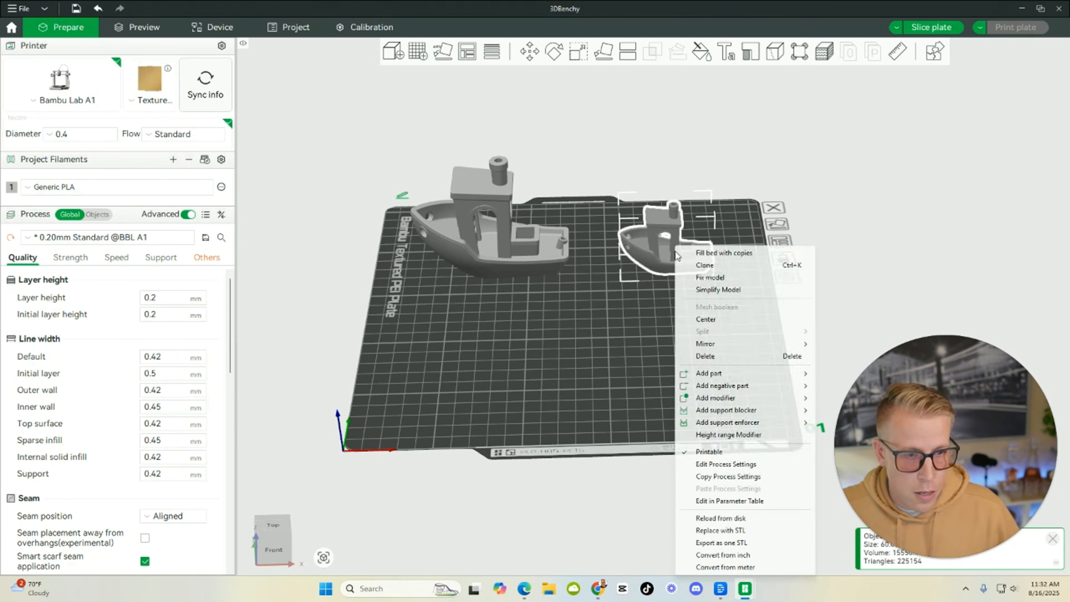
left_click(555, 341)
key("0")
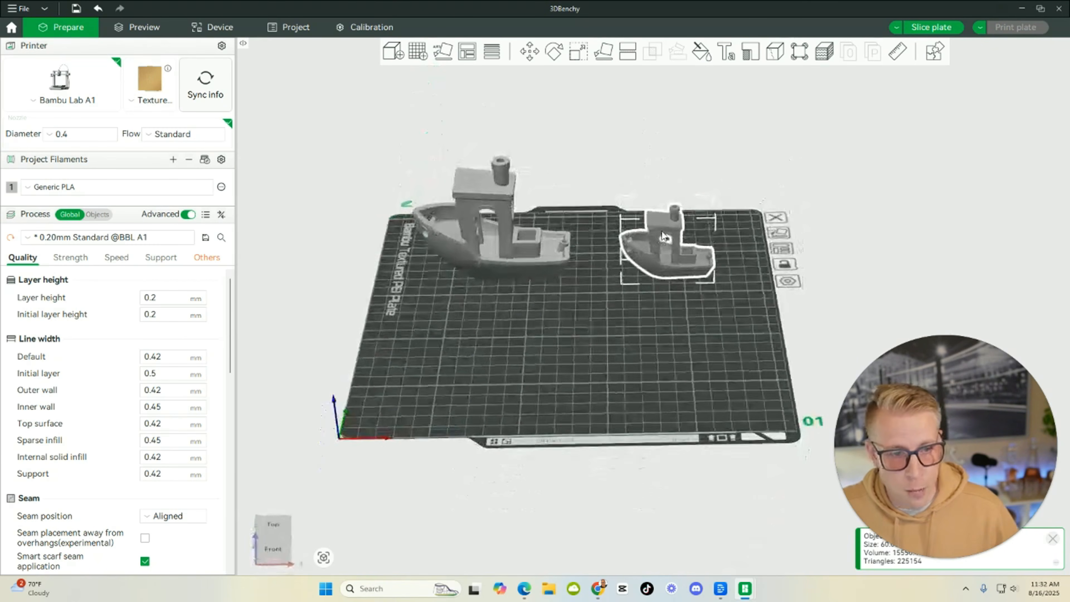
right_click(664, 226)
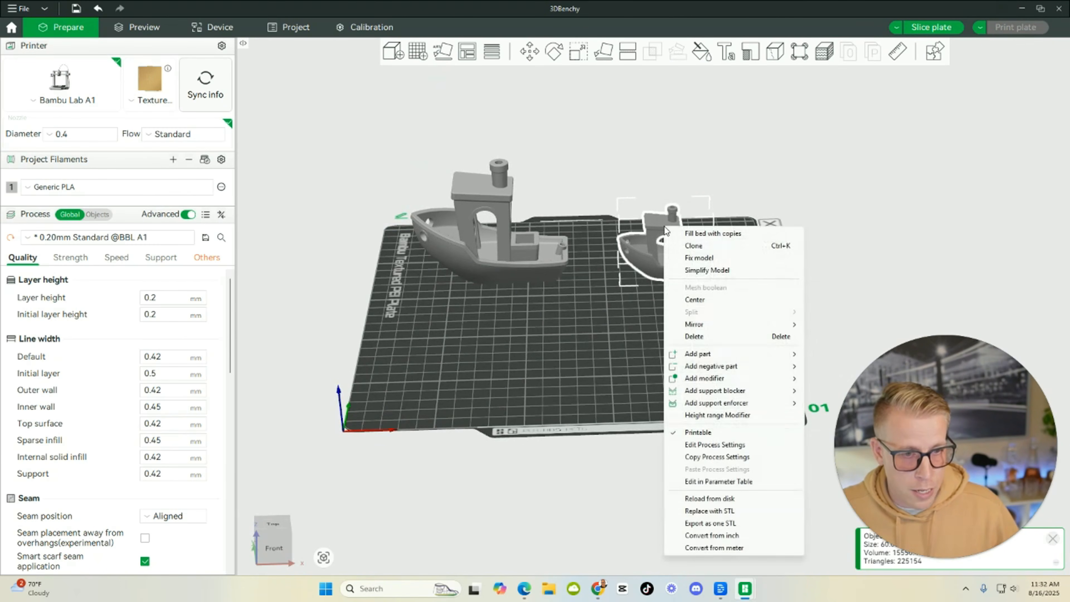
left_click(687, 337)
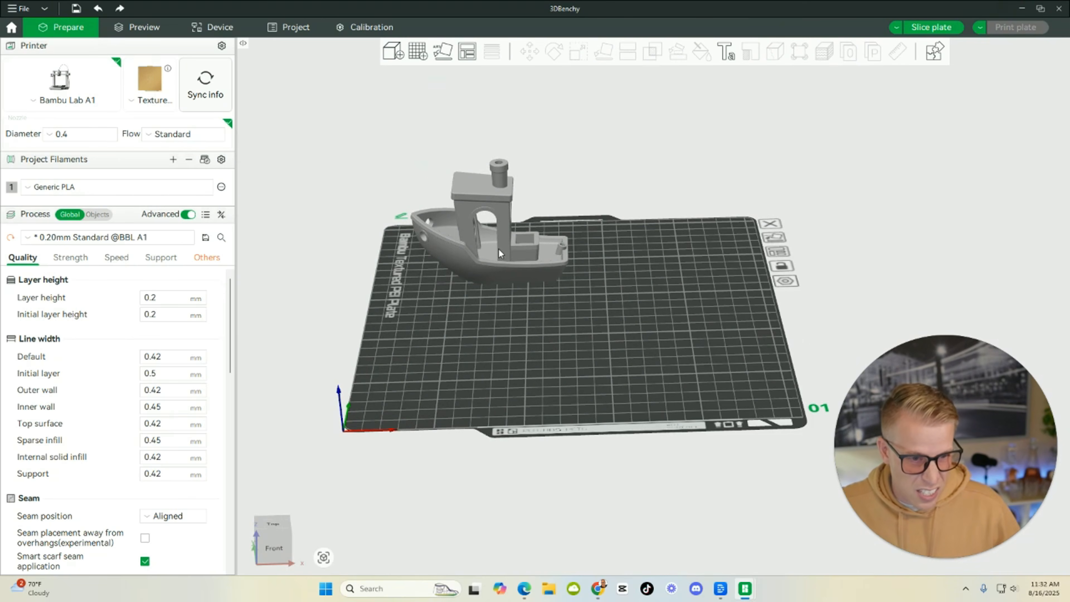
- Move the large Benchy to the middle of the plate and try rotating it slightly with the Rotate tool
left_click_drag(473, 256, 573, 315)
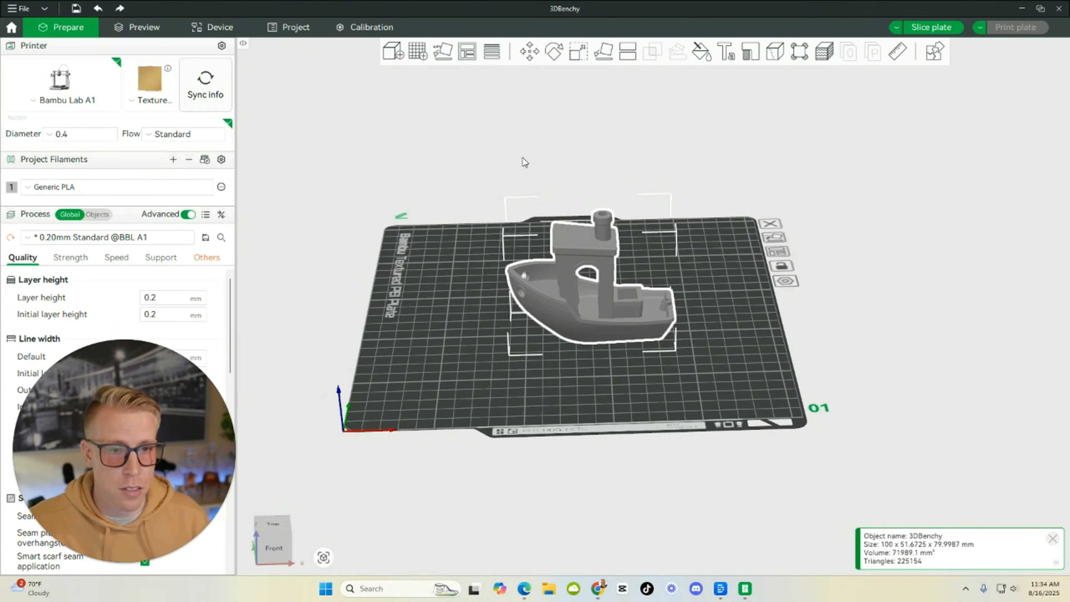
left_click(554, 56)
left_click_drag(716, 281, 717, 304)
left_click_drag(584, 171, 451, 120)
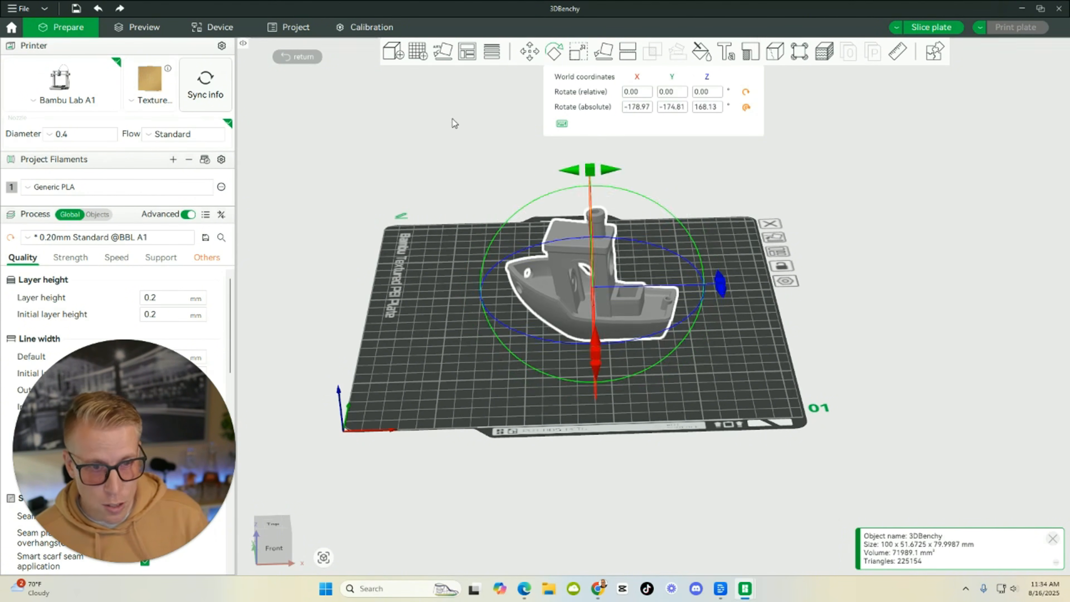
left_click(436, 124)
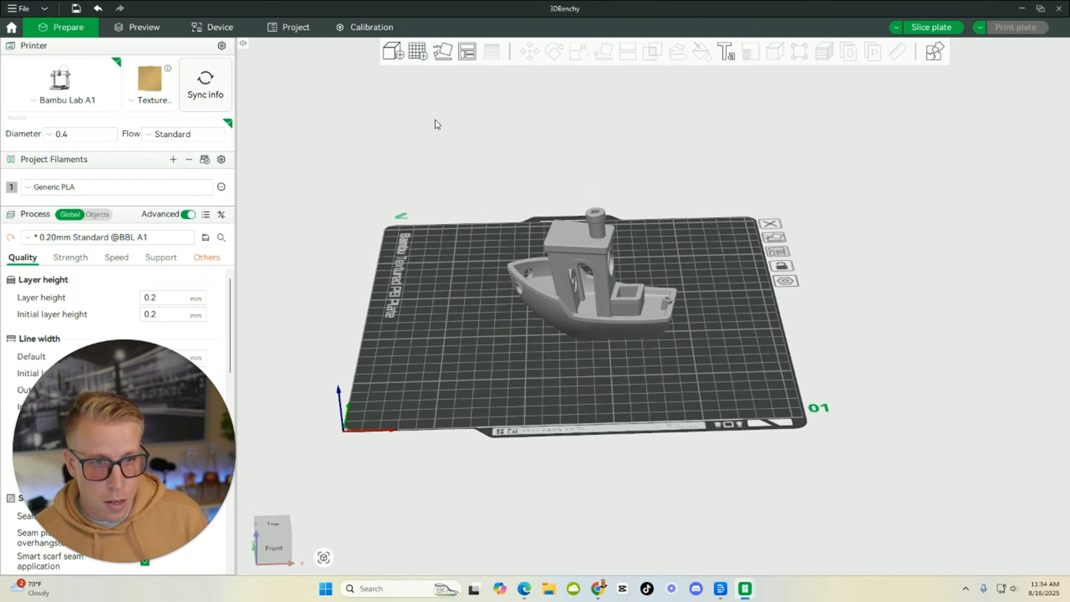
- Undo the Benchy's rotation and last move, and place it in the middle of the plate again
left_click(97, 8)
left_click(97, 8)
left_click(97, 9)
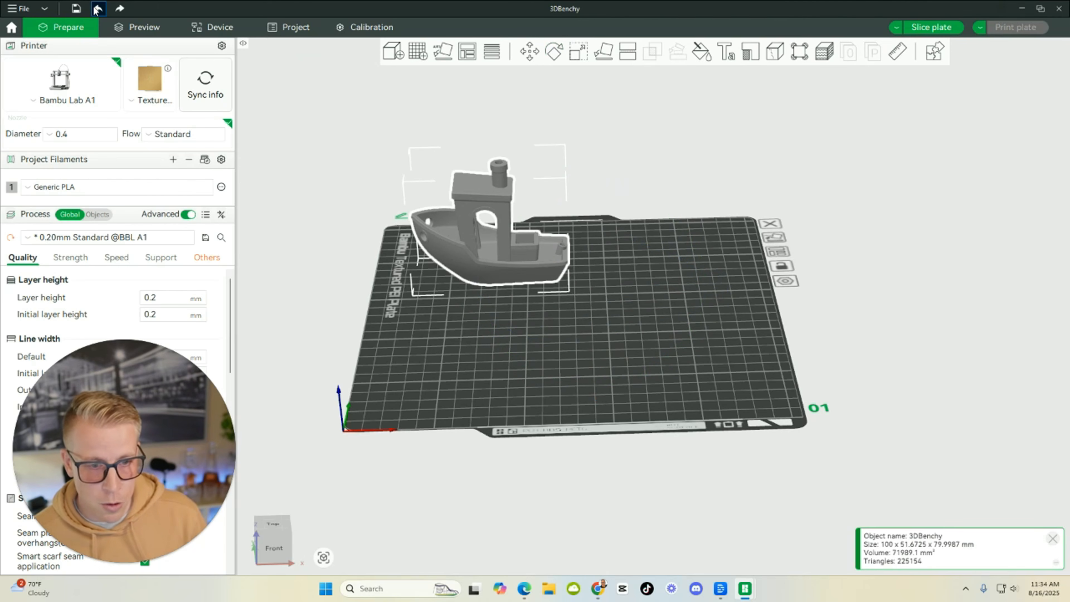
left_click_drag(506, 243, 599, 306)
- Select the Benchy and open the color painting tool to view its filament, tool type and pen size options
left_click(691, 245)
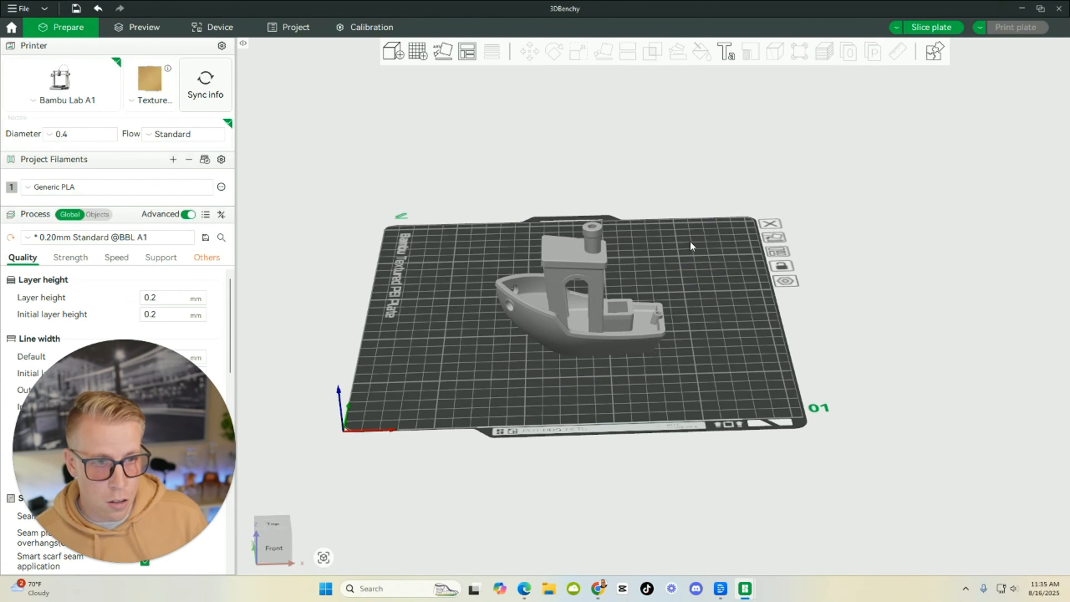
left_click(598, 277)
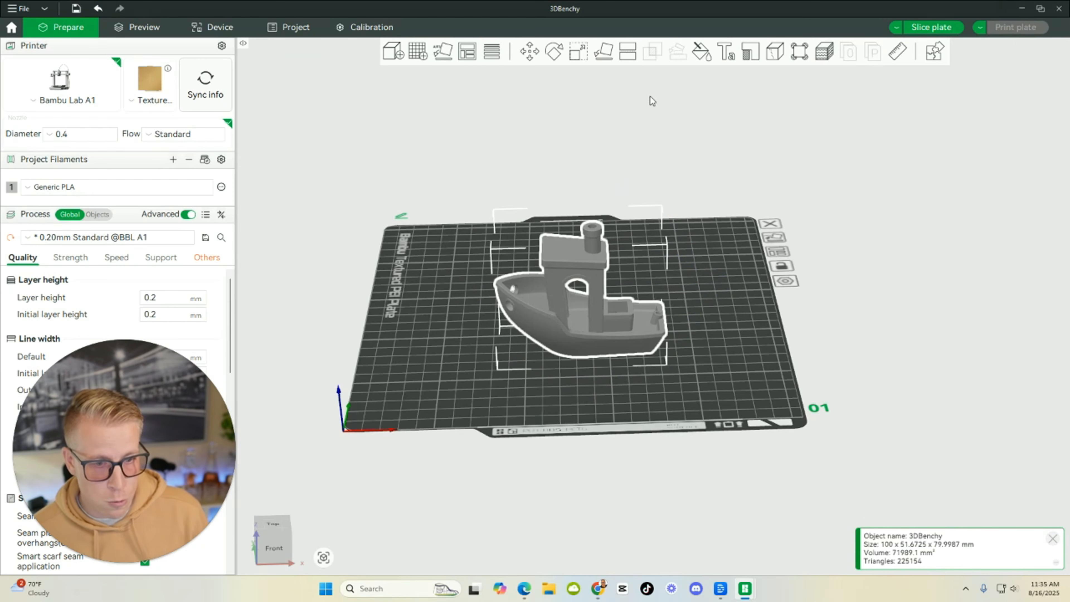
left_click(700, 58)
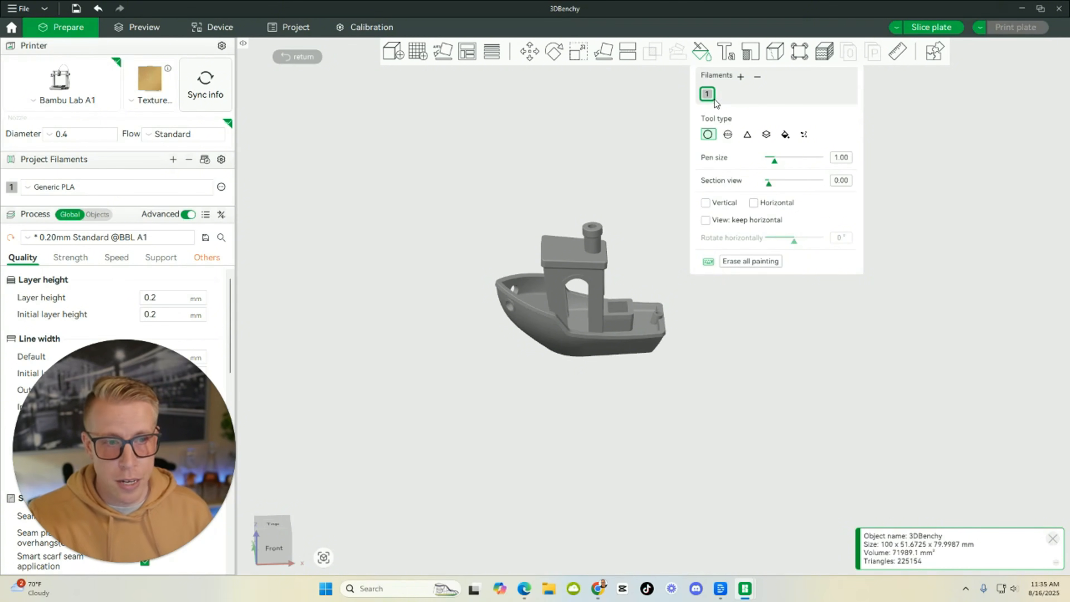
- Add raised text reading "CW" to the Benchy, positioned on the flat roof of its cabin
left_click(725, 53)
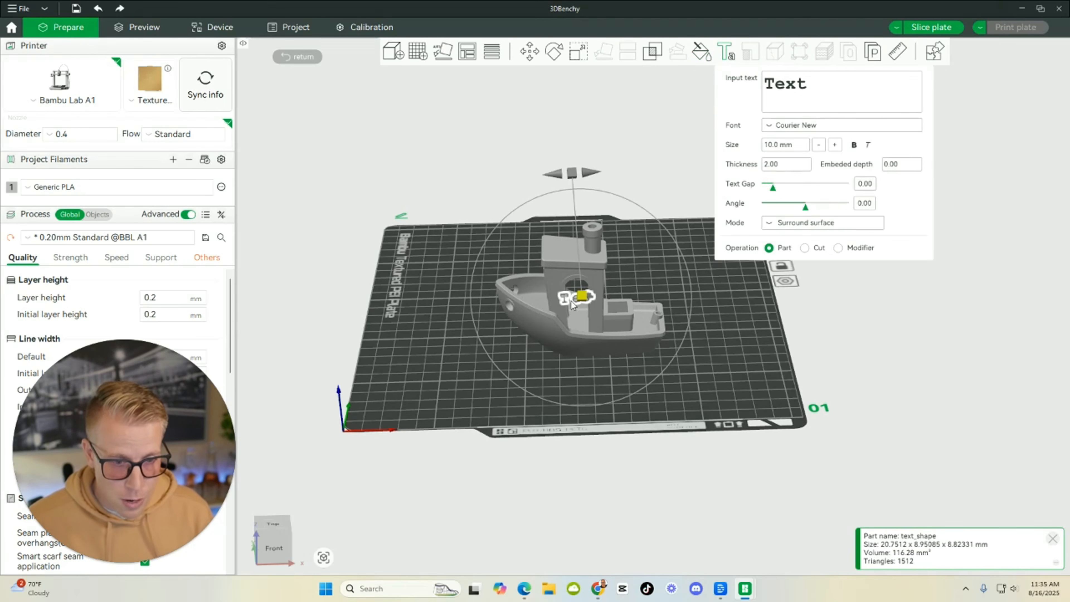
left_click_drag(583, 298, 572, 246)
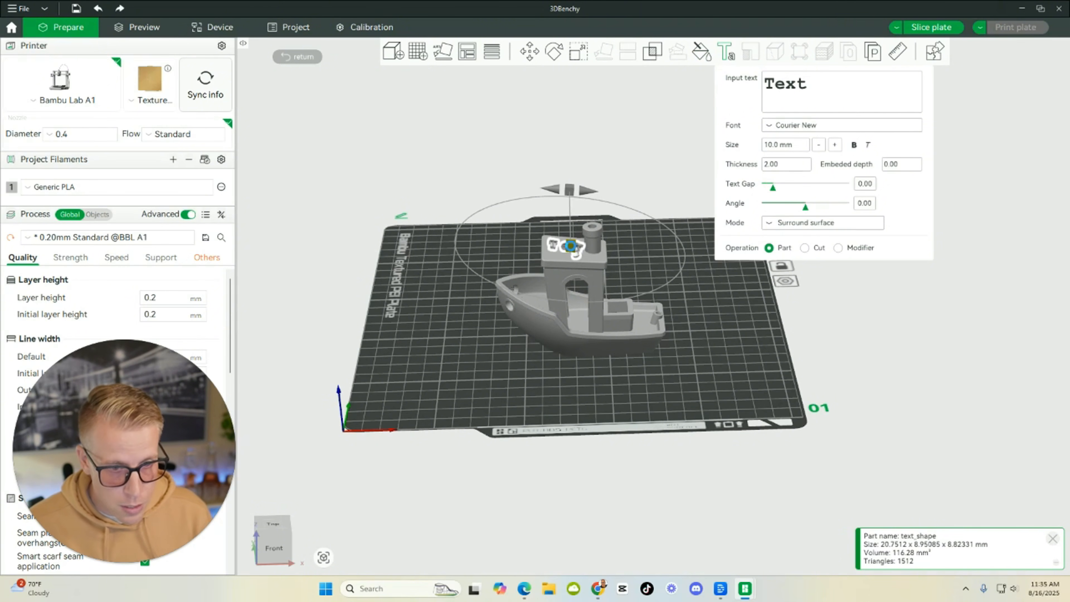
double_click(815, 88)
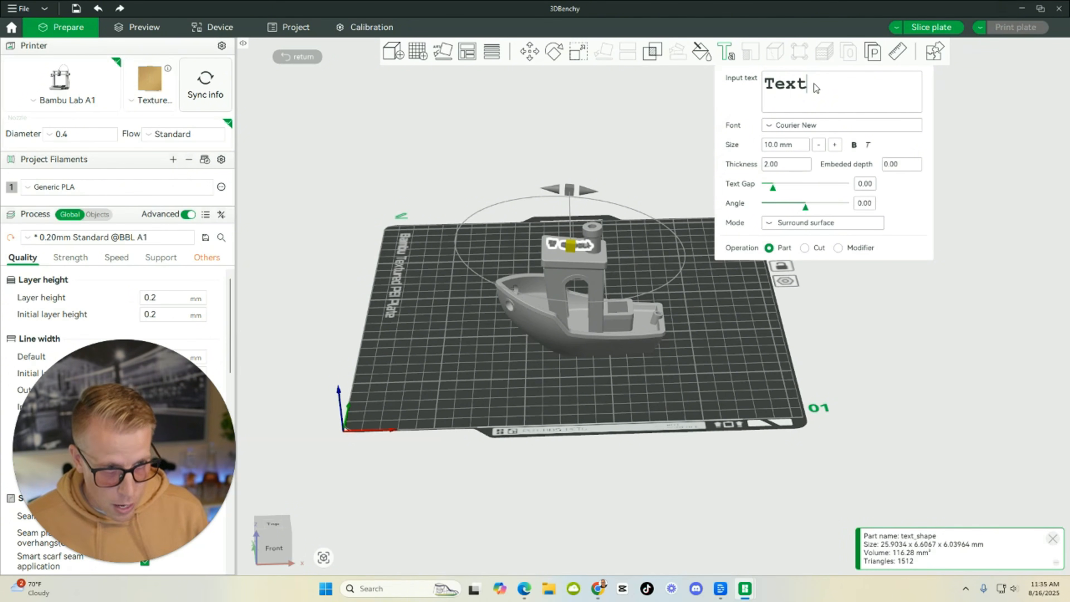
double_click(785, 90)
type("CW")
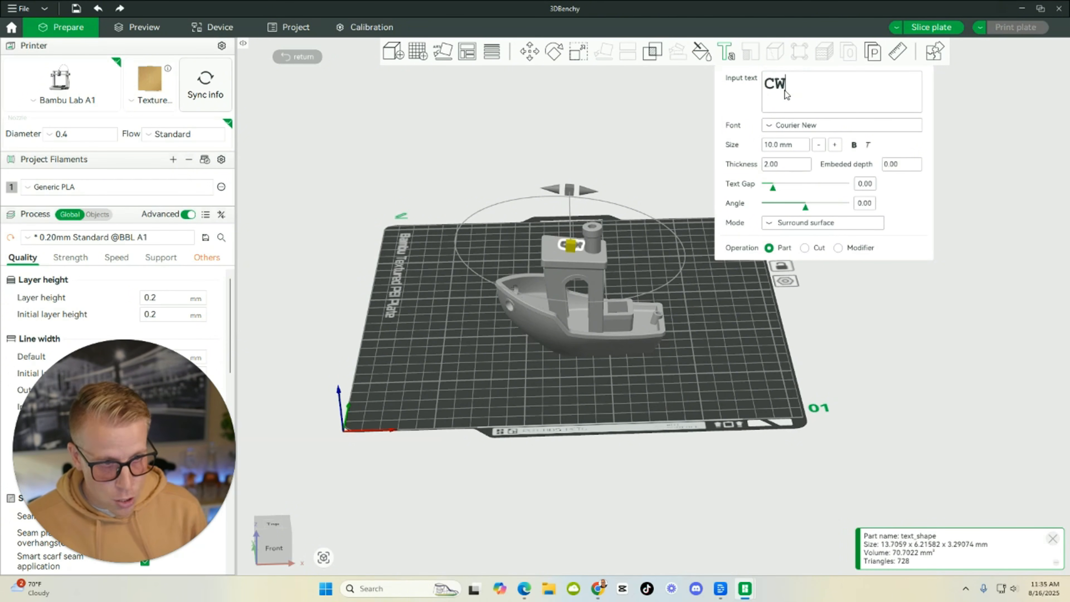
- Shift the CW text slightly away from the chimney on the cabin roof and inspect the raised letters up close
left_click_drag(723, 342, 707, 370)
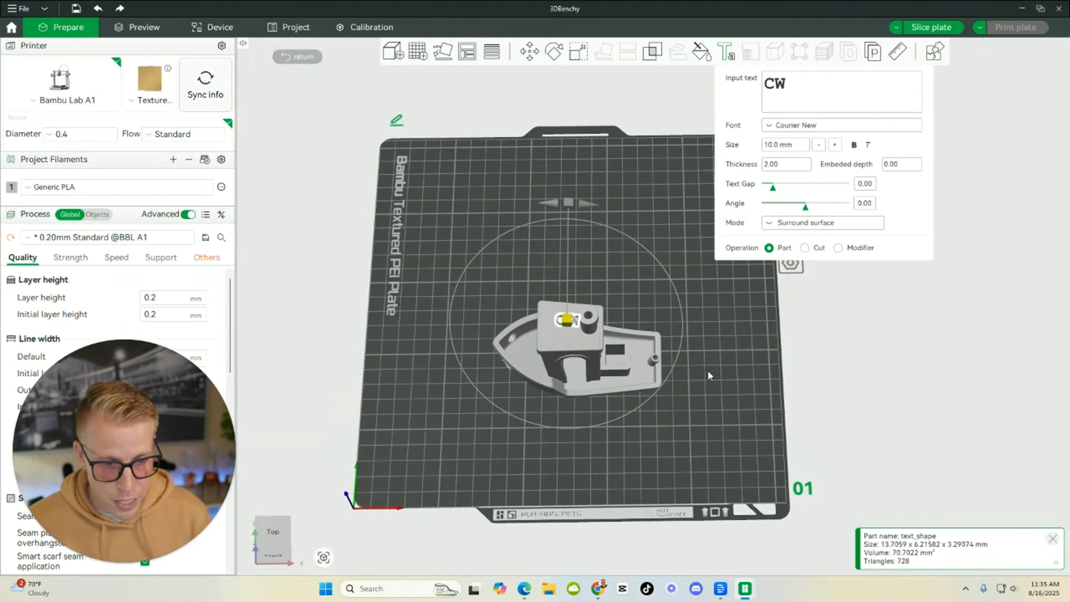
left_click_drag(575, 328, 561, 329)
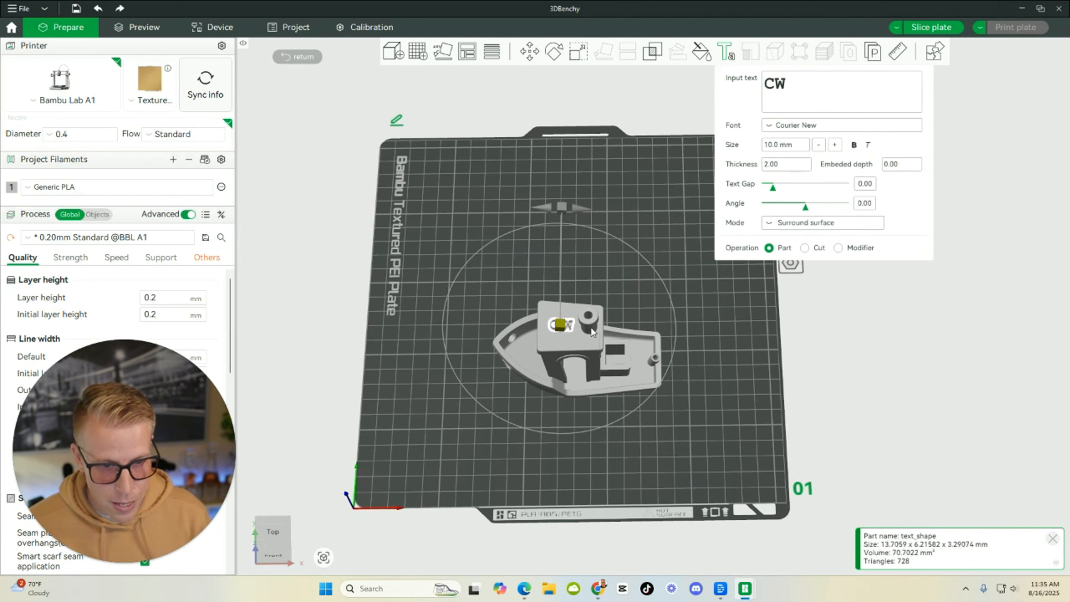
left_click(713, 400)
left_click(590, 356)
scroll(590, 356, "up", 8)
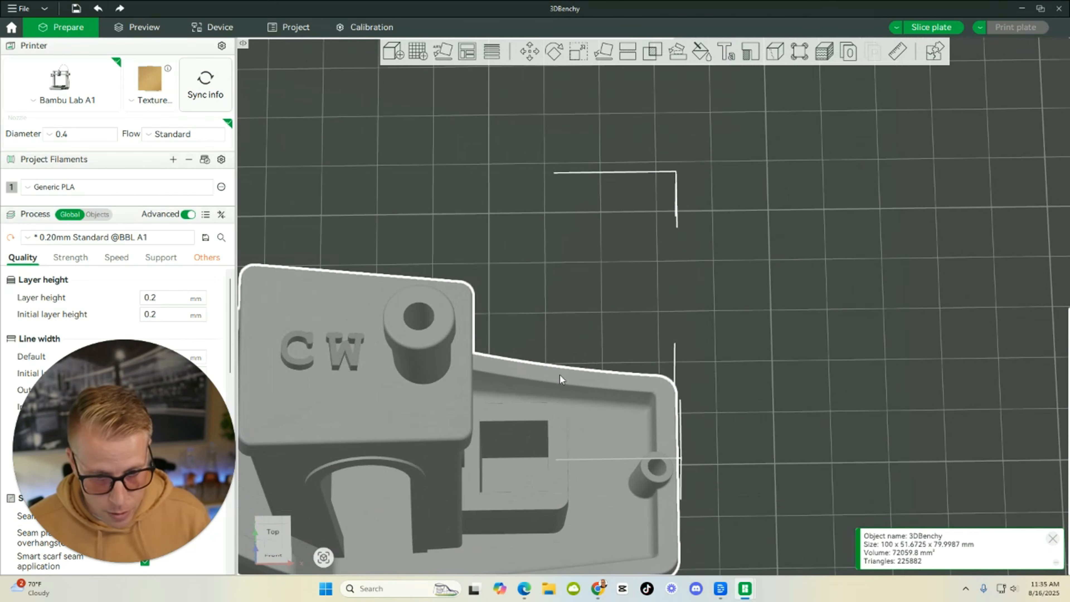
mouse_move(754, 332)
left_mouse_down()
mouse_move(770, 318)
mouse_move(760, 300)
mouse_move(769, 322)
left_mouse_up()
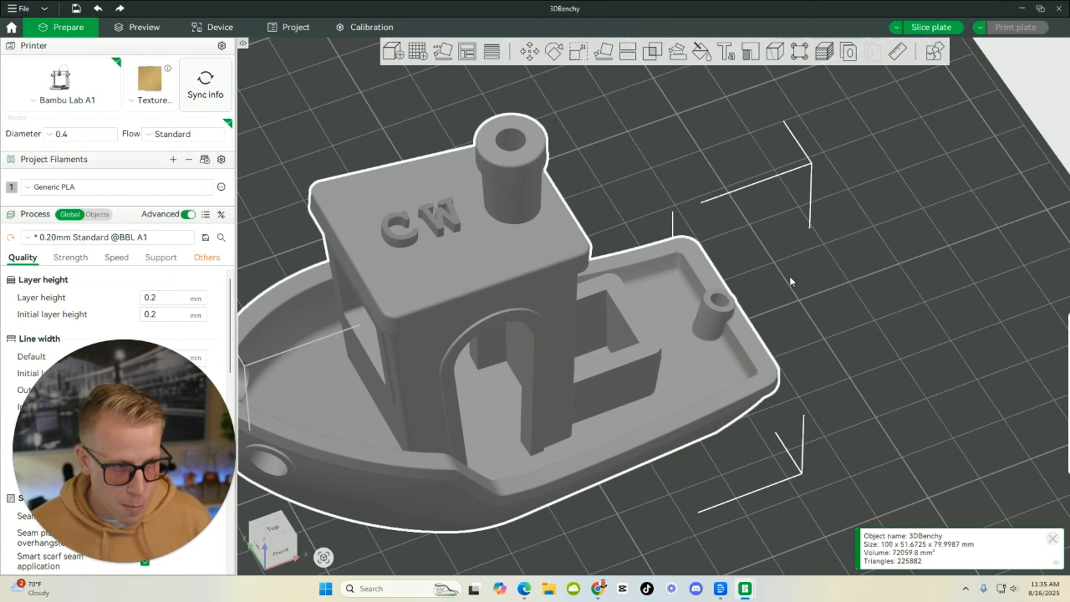
- Undo all the CW text edits on the cabin roof until the Benchy has no text, and deselect the model
left_click(99, 9)
left_click(101, 9)
left_click(101, 9)
left_click(101, 9)
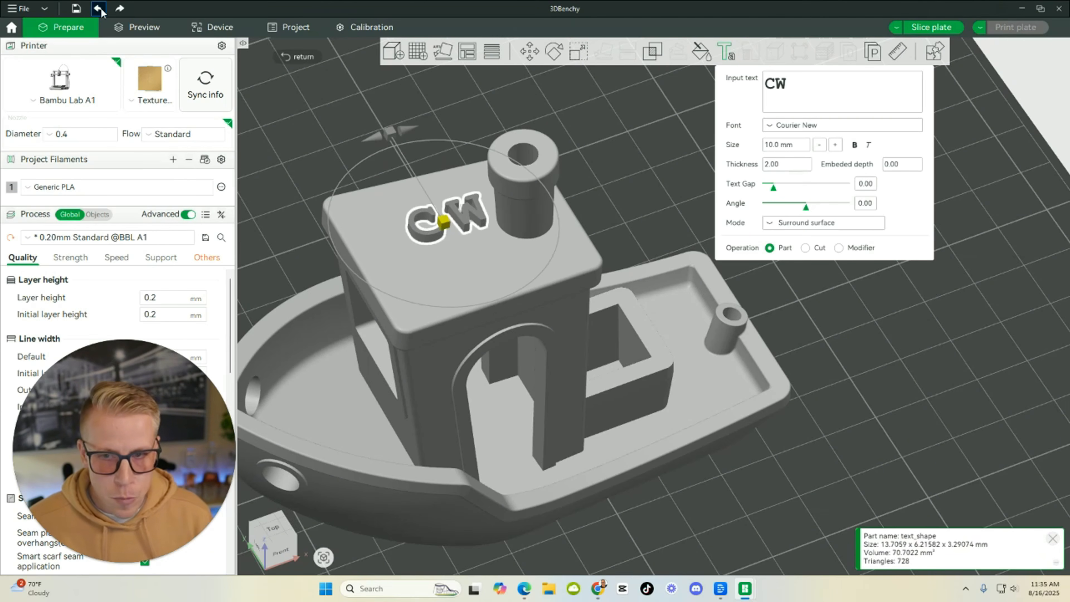
left_click(102, 9)
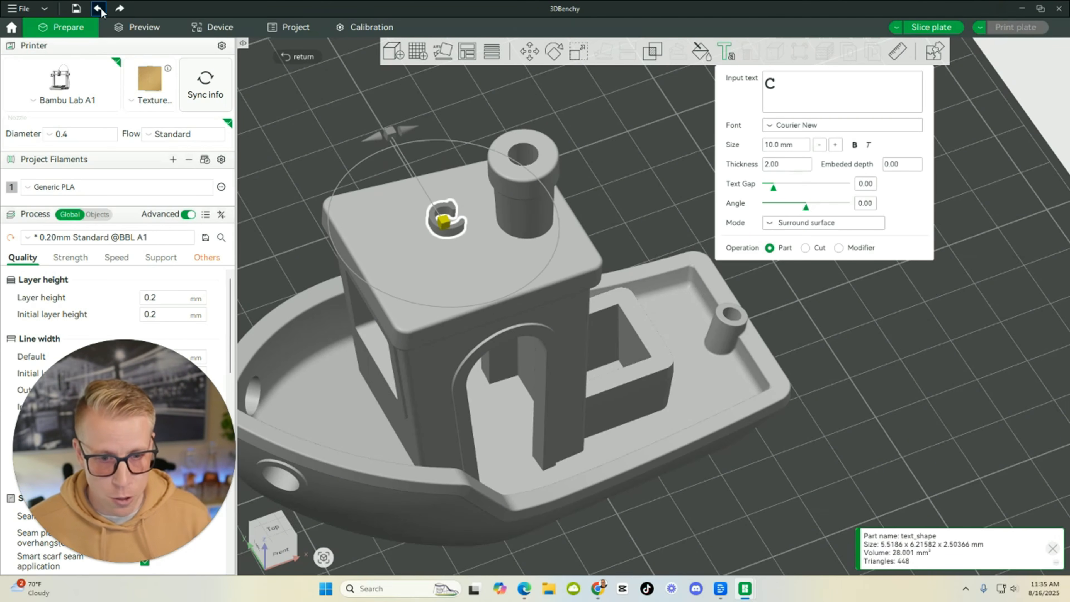
left_click(101, 9)
left_click(101, 9)
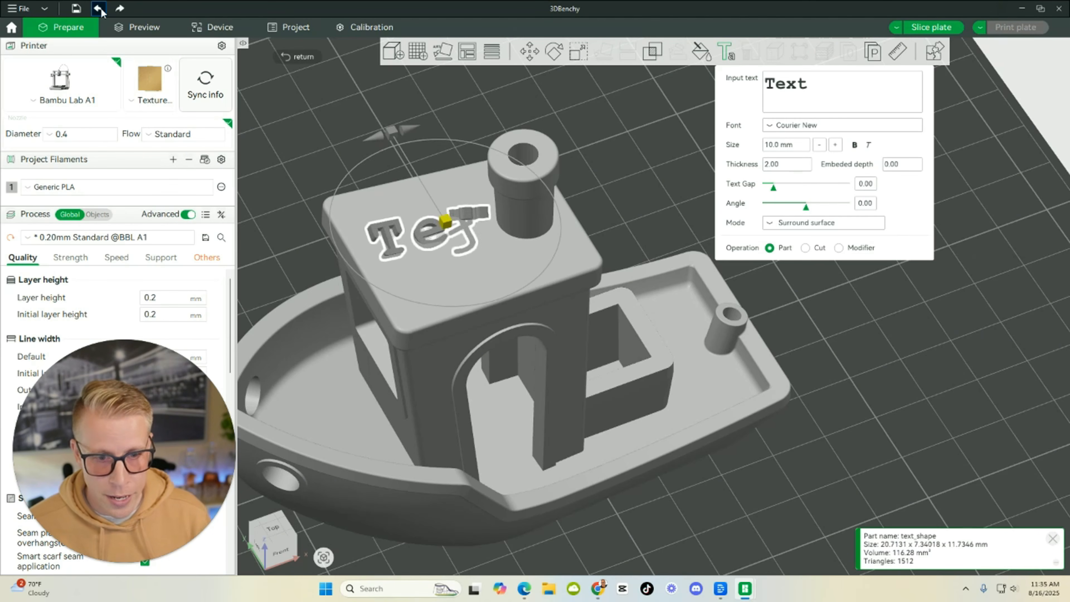
left_click(101, 9)
left_click(101, 9)
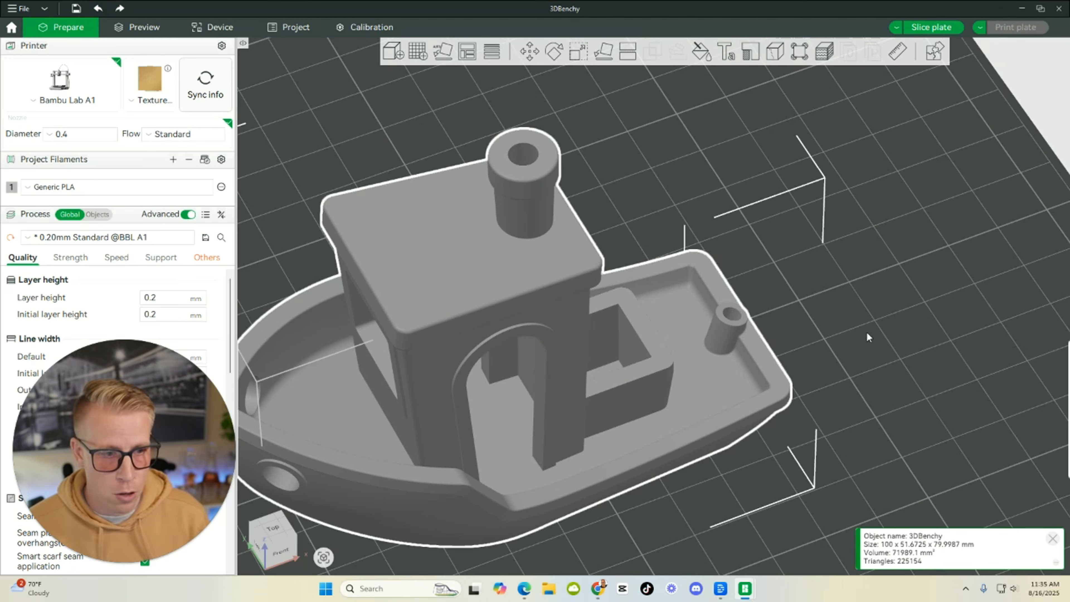
scroll(856, 335, "down", 5)
left_click_drag(796, 377, 776, 358)
left_click(772, 323)
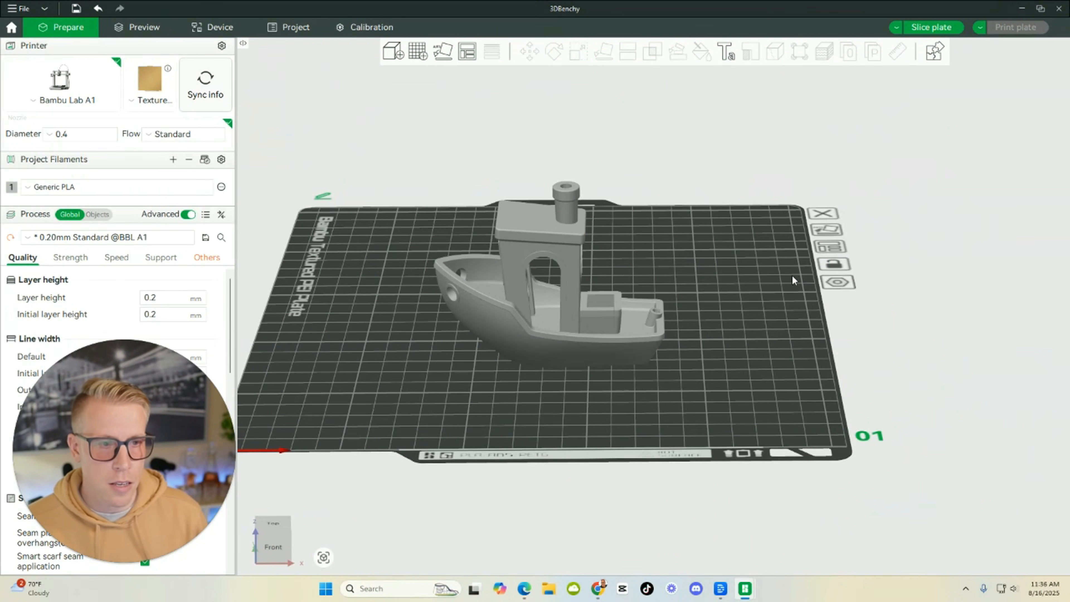
- Start a measurement on the Benchy and pick the flat cabin roof as the first selection
left_click(574, 234)
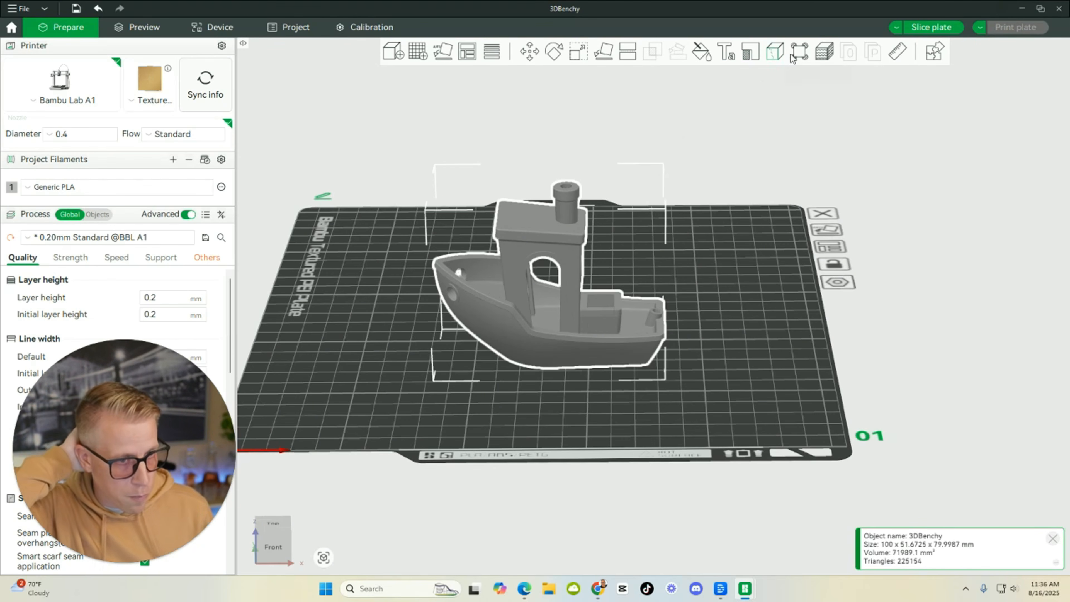
left_click(899, 59)
left_click_drag(738, 169, 648, 338)
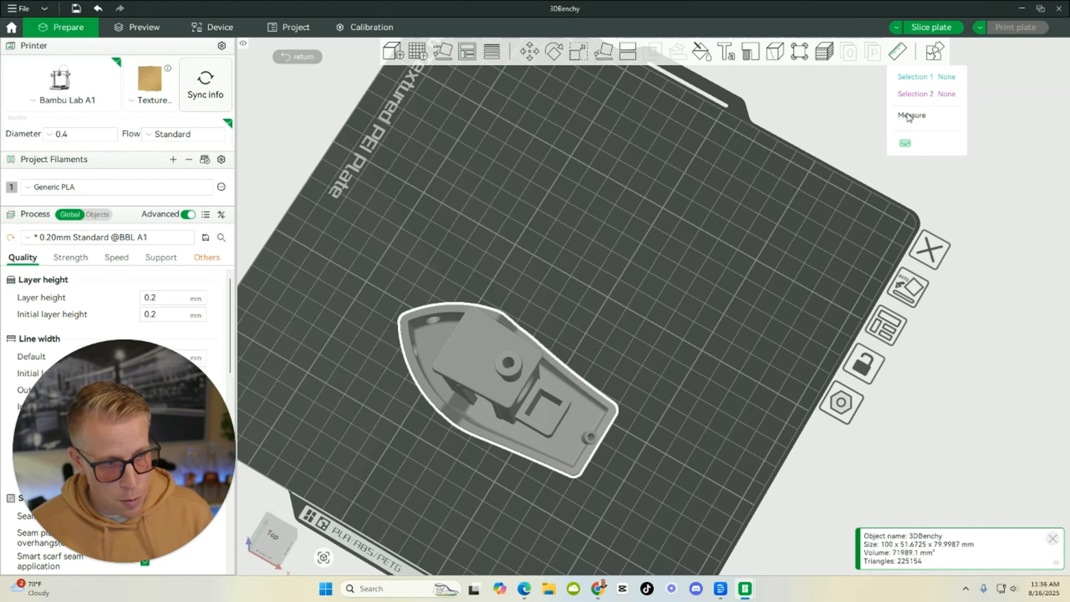
left_click(471, 351)
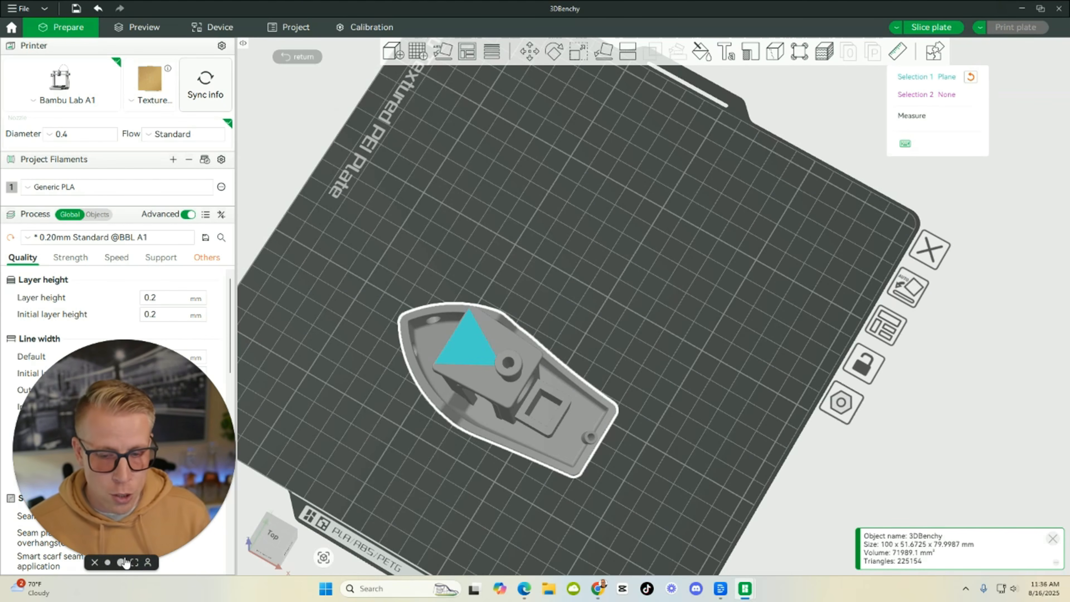
left_click(122, 562)
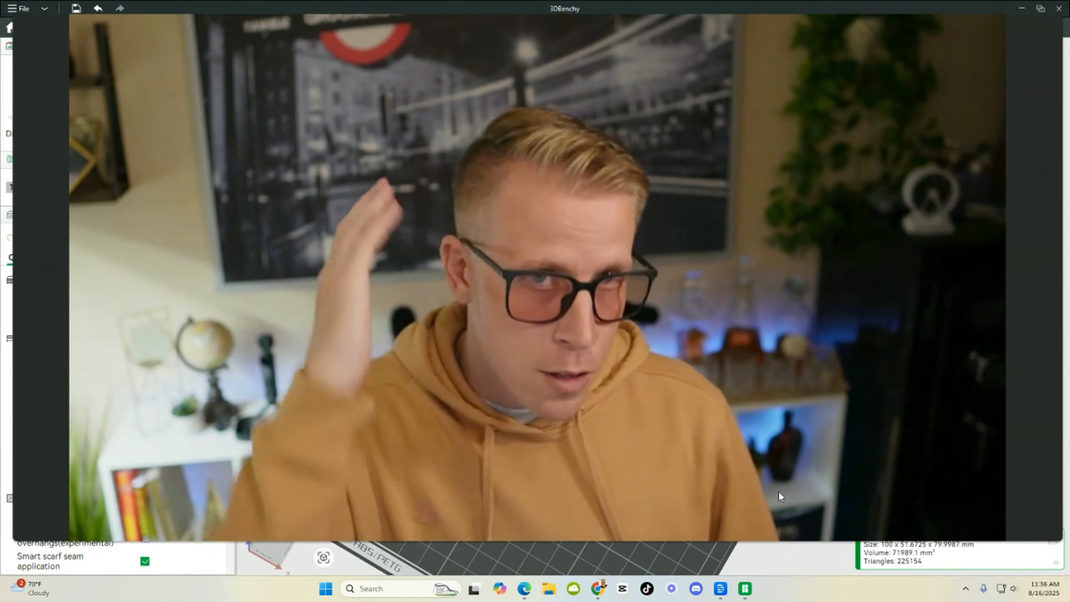
mouse_move(510, 556)
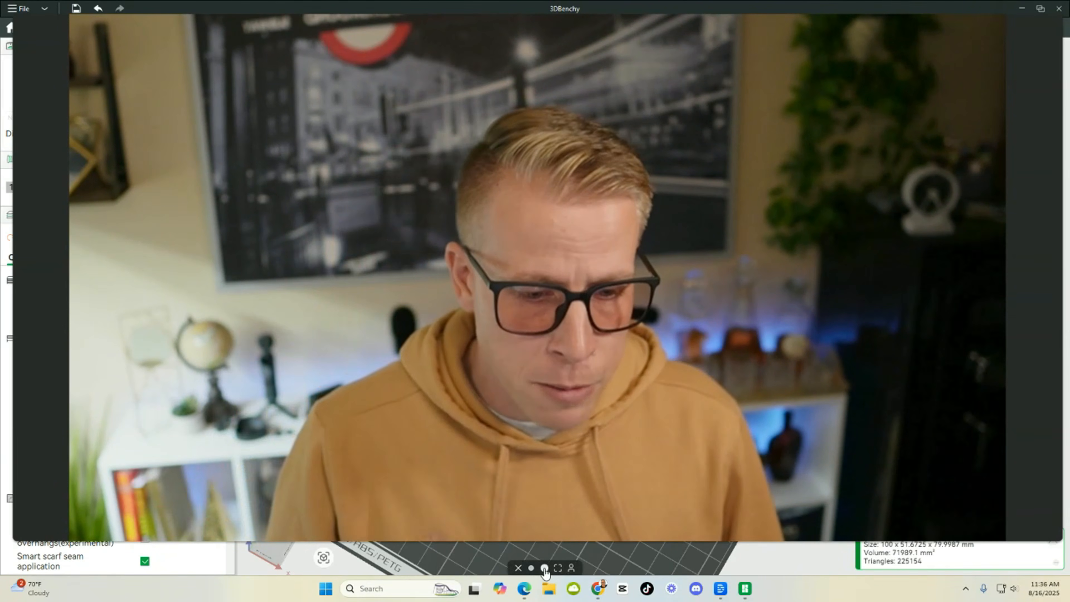
left_click(544, 568)
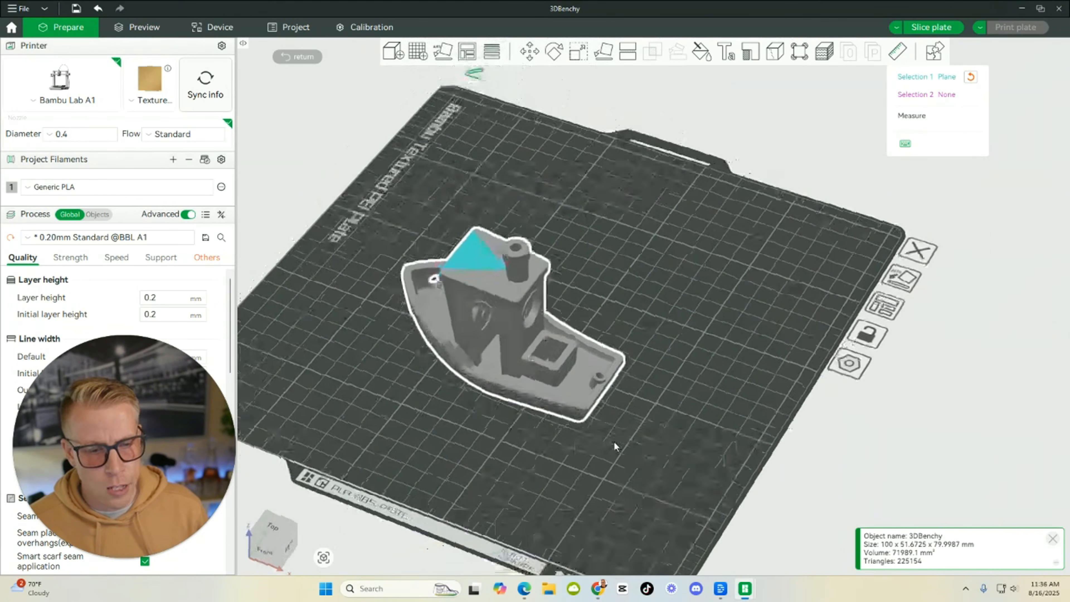
mouse_move(613, 441)
left_mouse_down()
mouse_move(635, 416)
mouse_move(627, 426)
left_mouse_up()
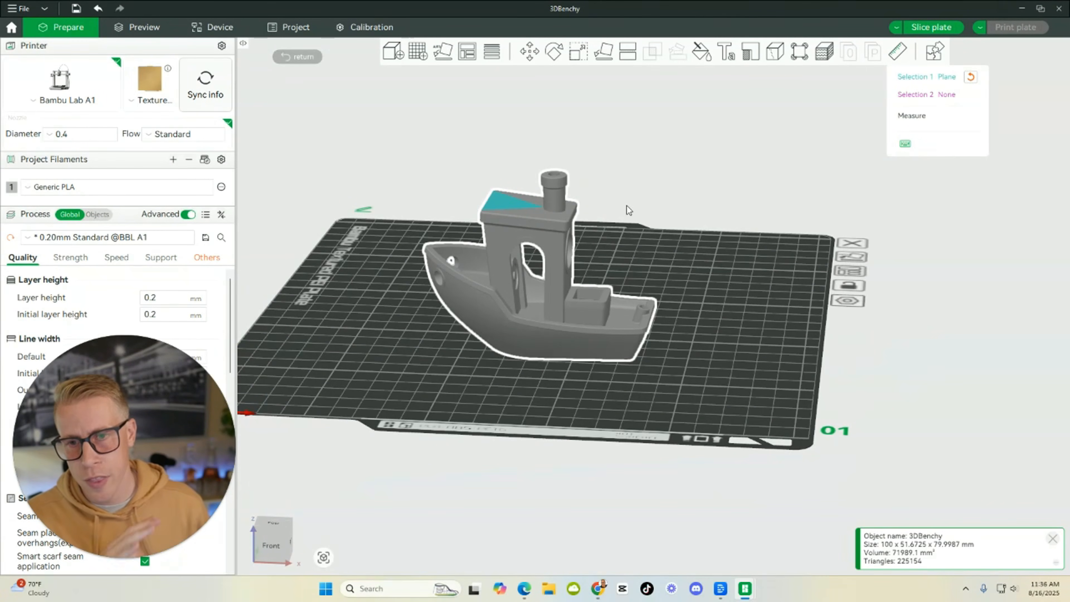
- Undo the last change, leaving the measurement, and shift the Benchy slightly along the plate
left_click(99, 13)
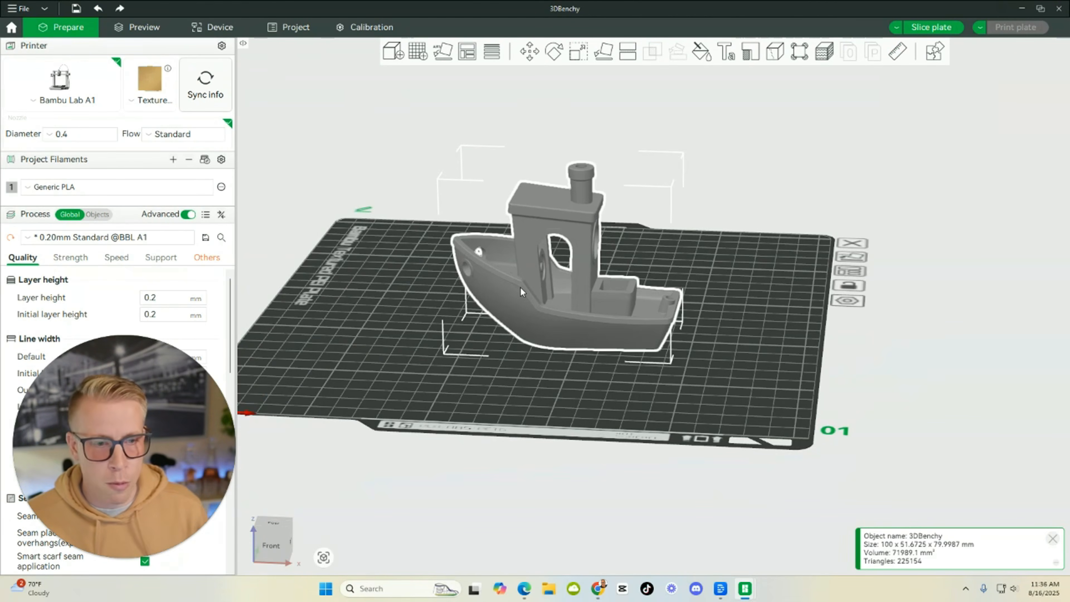
left_click_drag(521, 287, 511, 287)
left_click_drag(174, 469, 996, 437)
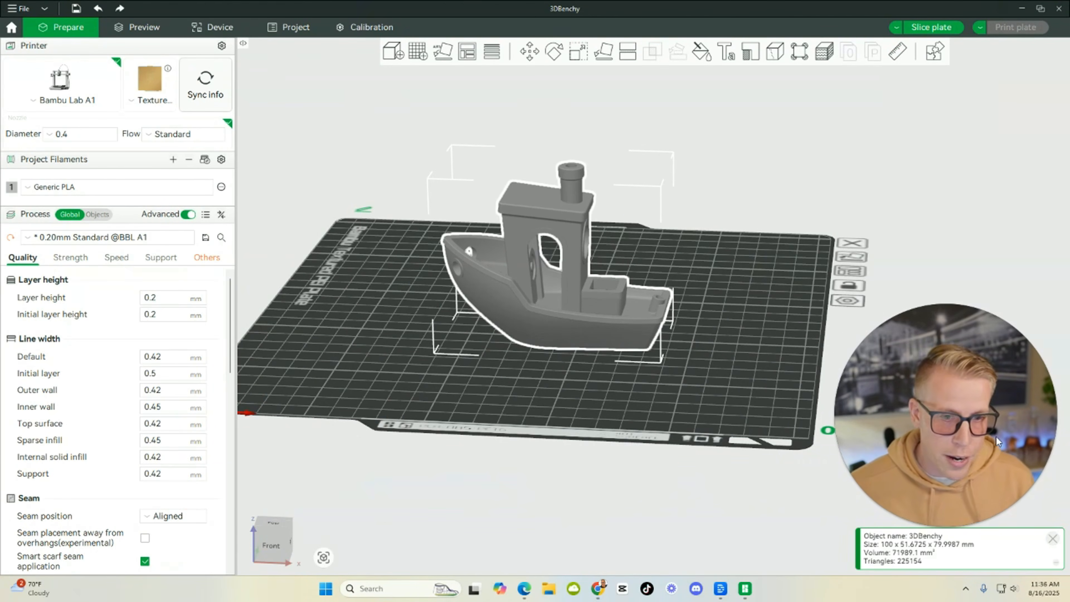
left_click_drag(389, 229, 393, 296)
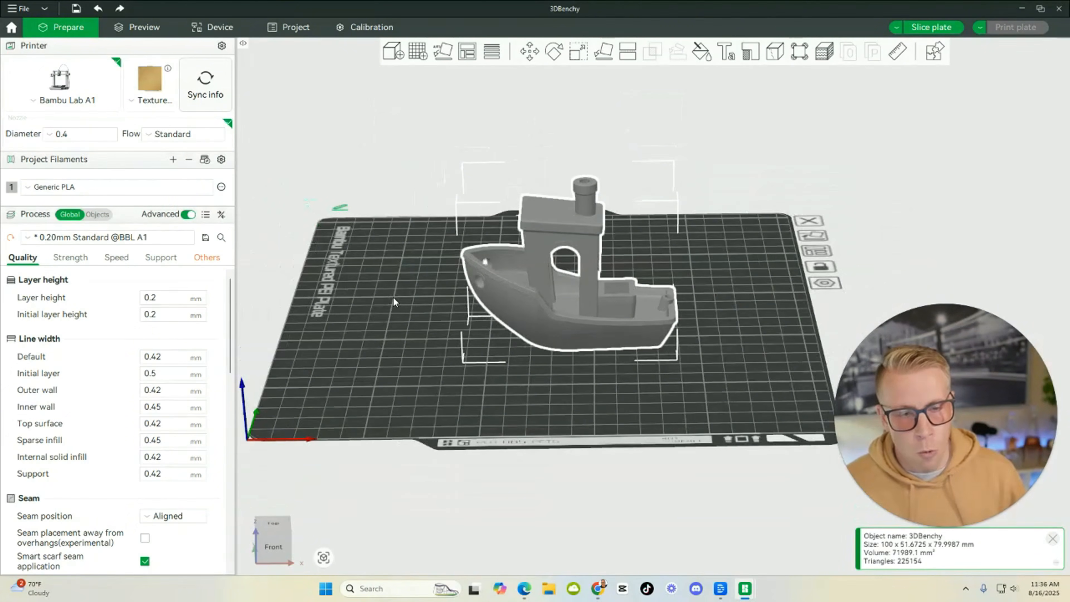
mouse_move(423, 356)
left_mouse_down()
mouse_move(454, 383)
mouse_move(421, 368)
left_mouse_up()
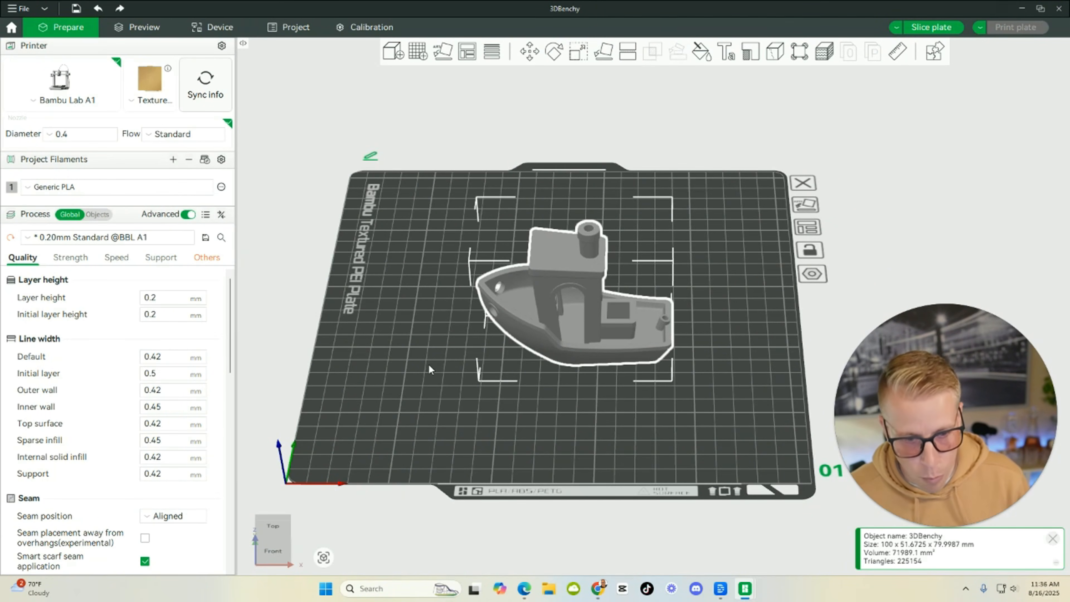
left_click_drag(429, 369, 268, 321)
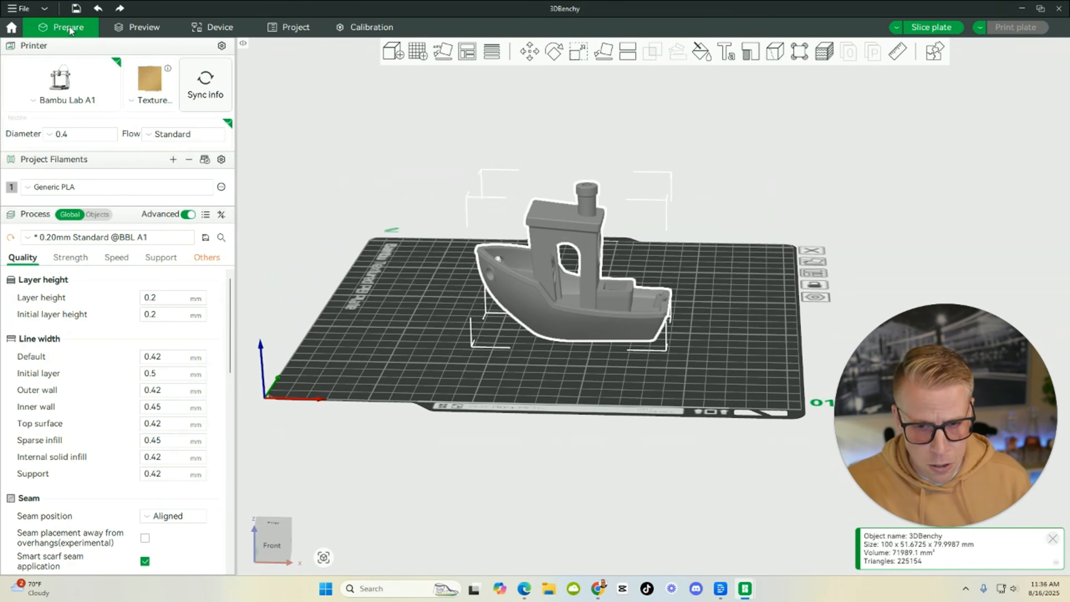
- Enable supports for the print and keep the support type at tree(auto)
left_click(165, 261)
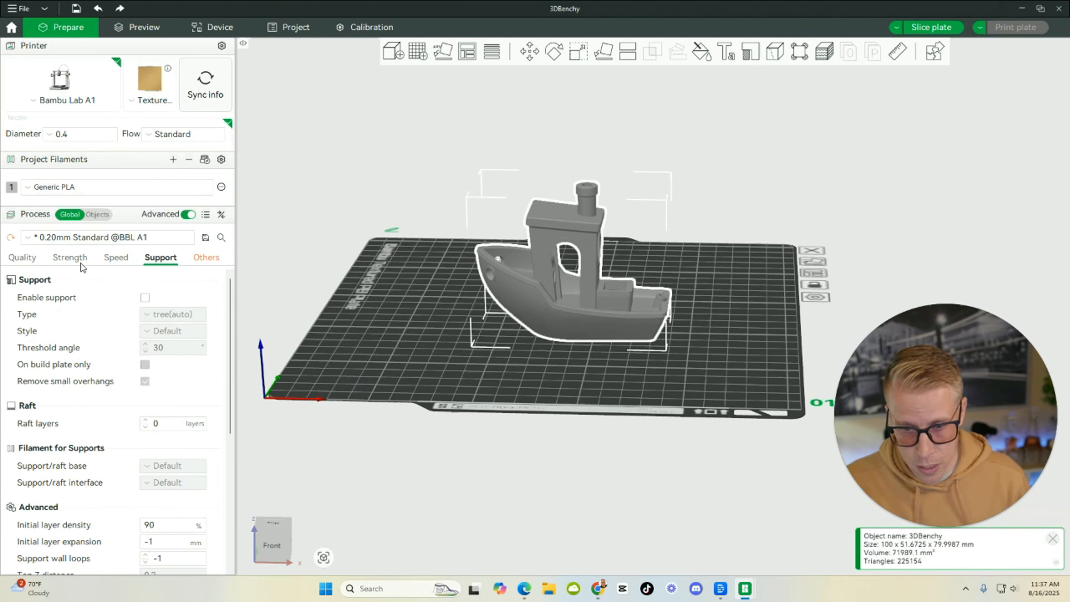
left_click(145, 297)
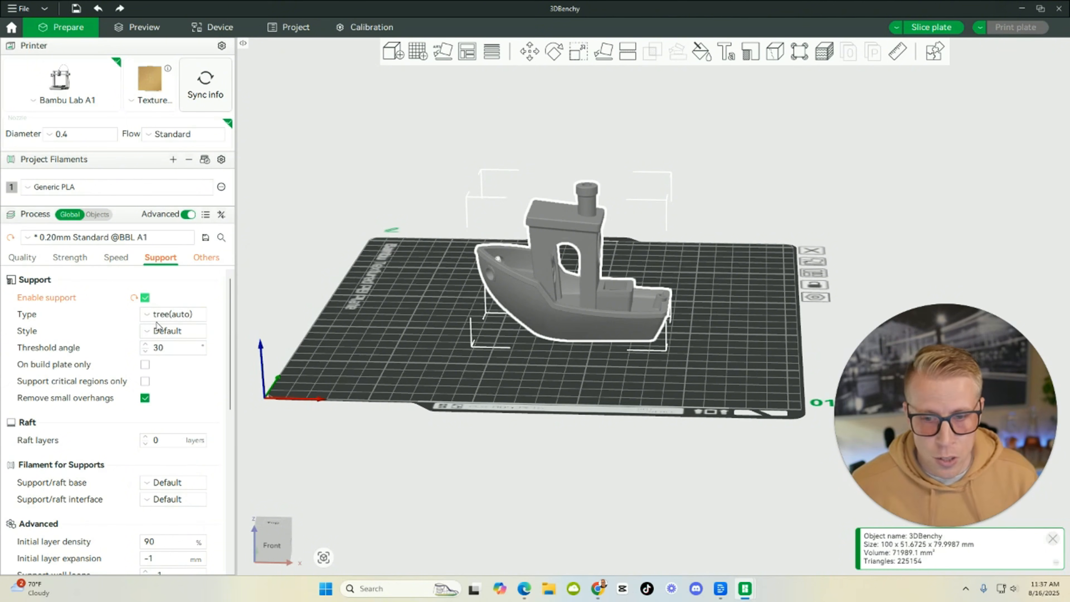
left_click(172, 316)
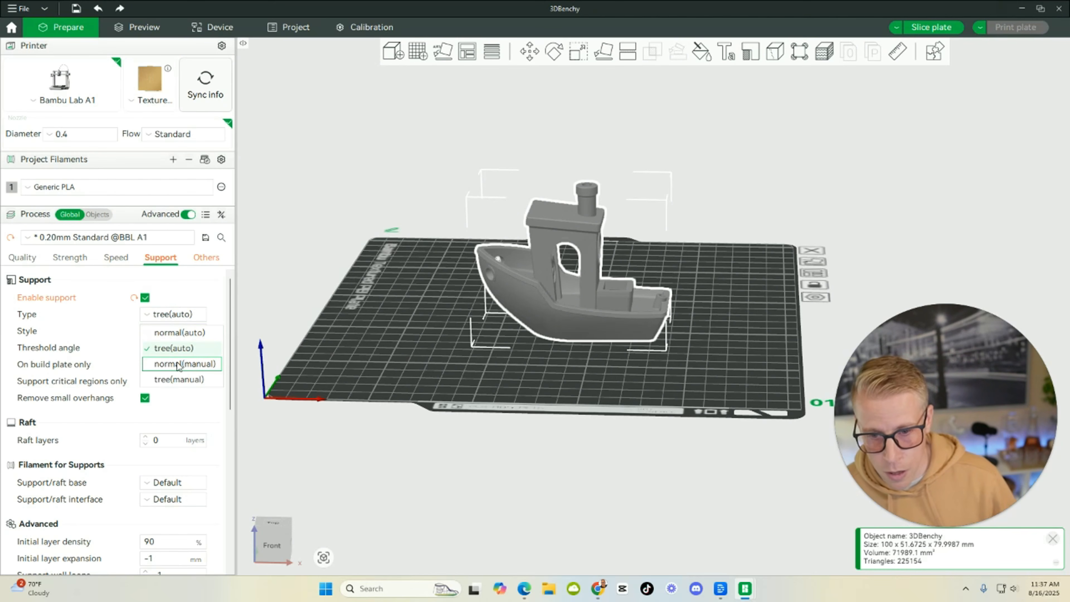
left_click(176, 348)
- Rotate the Benchy about the Y axis to about -45°, and slice the plate to preview its tree supports
mouse_move(341, 311)
left_mouse_down()
mouse_move(364, 329)
mouse_move(389, 310)
mouse_move(361, 307)
left_mouse_up()
left_click(551, 56)
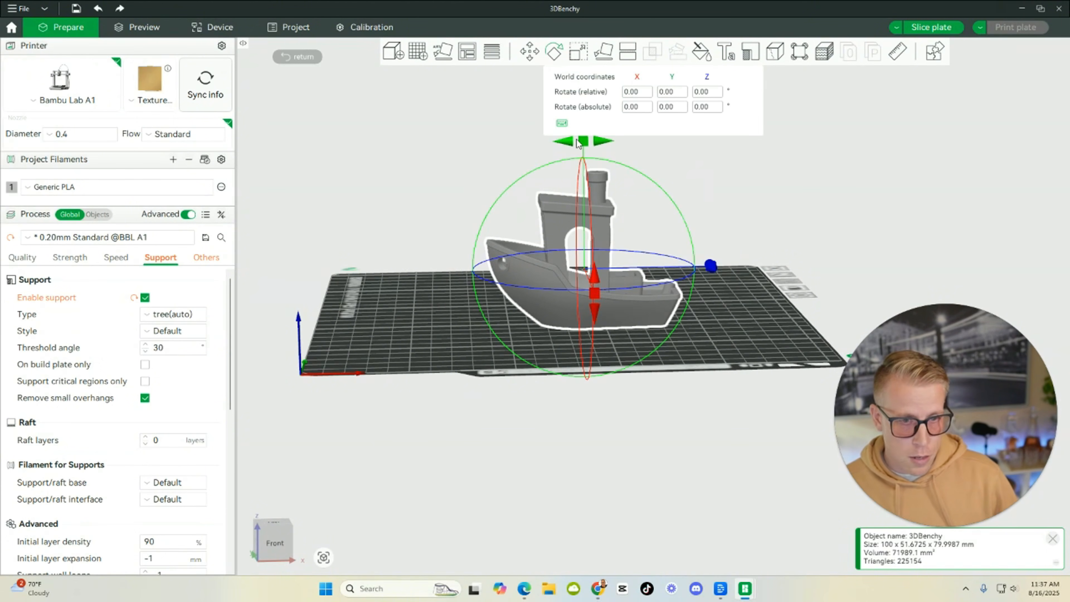
left_click_drag(576, 142, 486, 160)
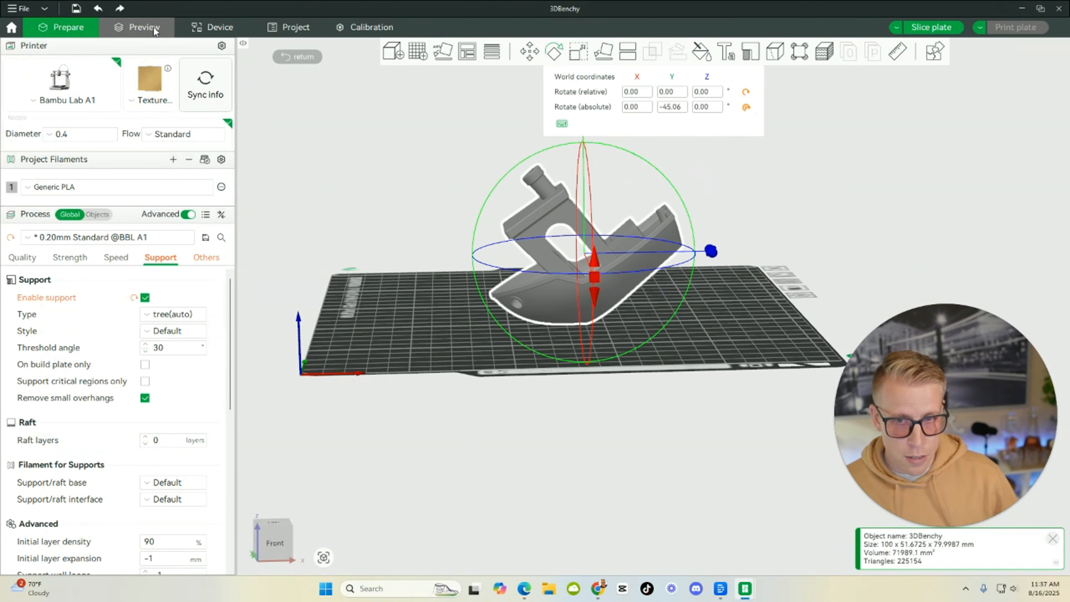
left_click(145, 28)
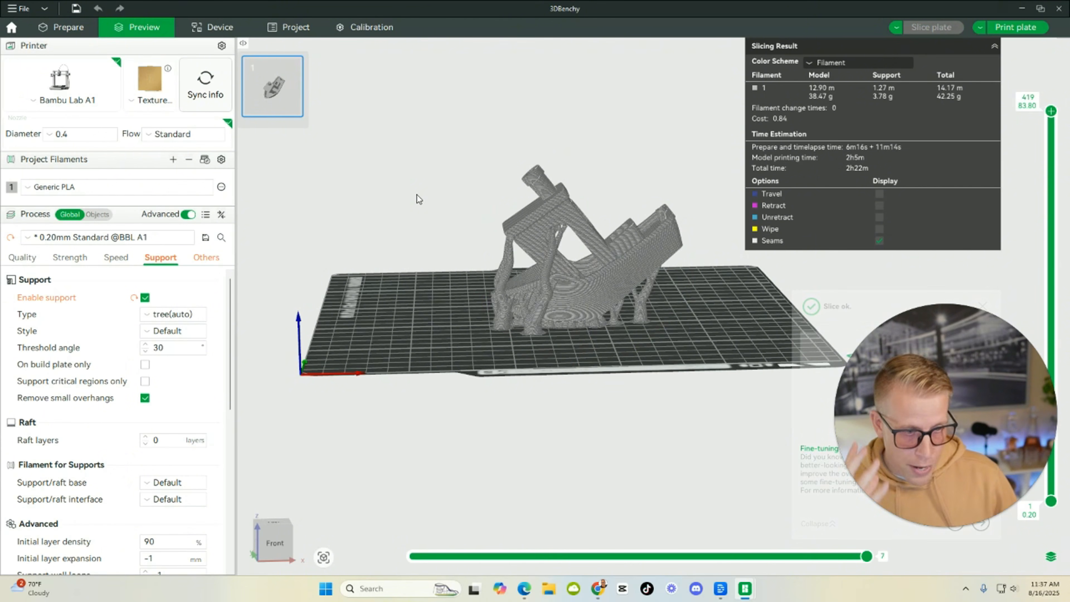
left_click_drag(423, 336, 399, 331)
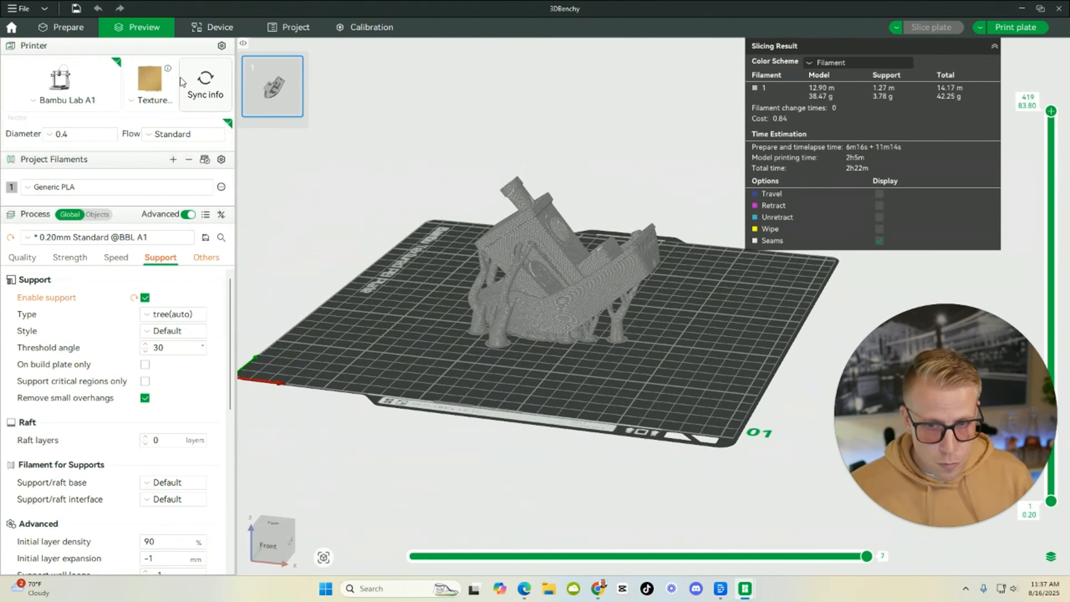
- Change filament 1 to the magenta A2 Generic PLA and slice the plate again
left_click(61, 27)
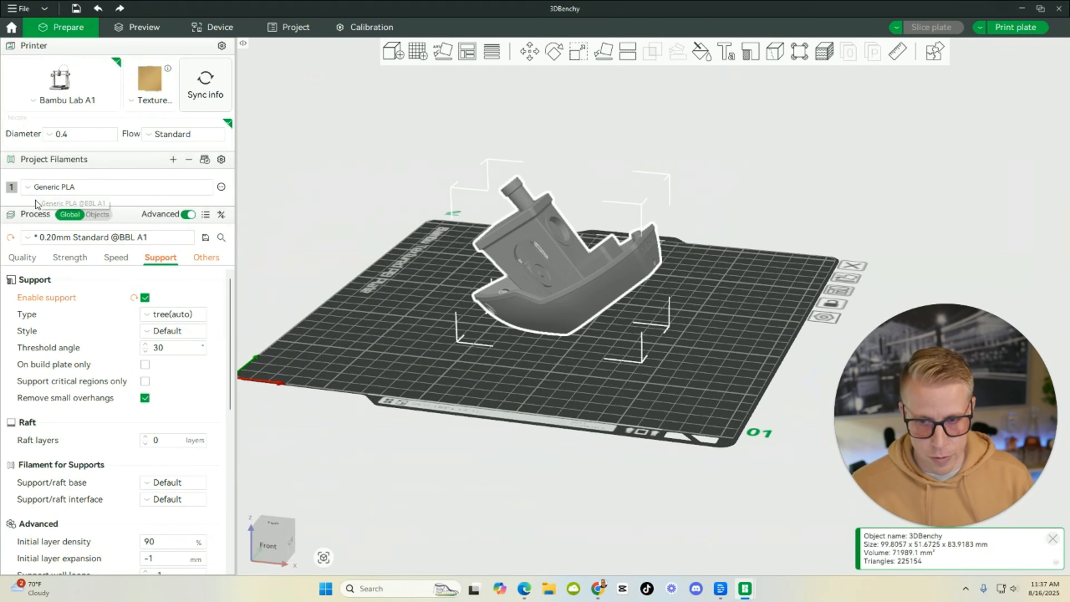
left_click(30, 187)
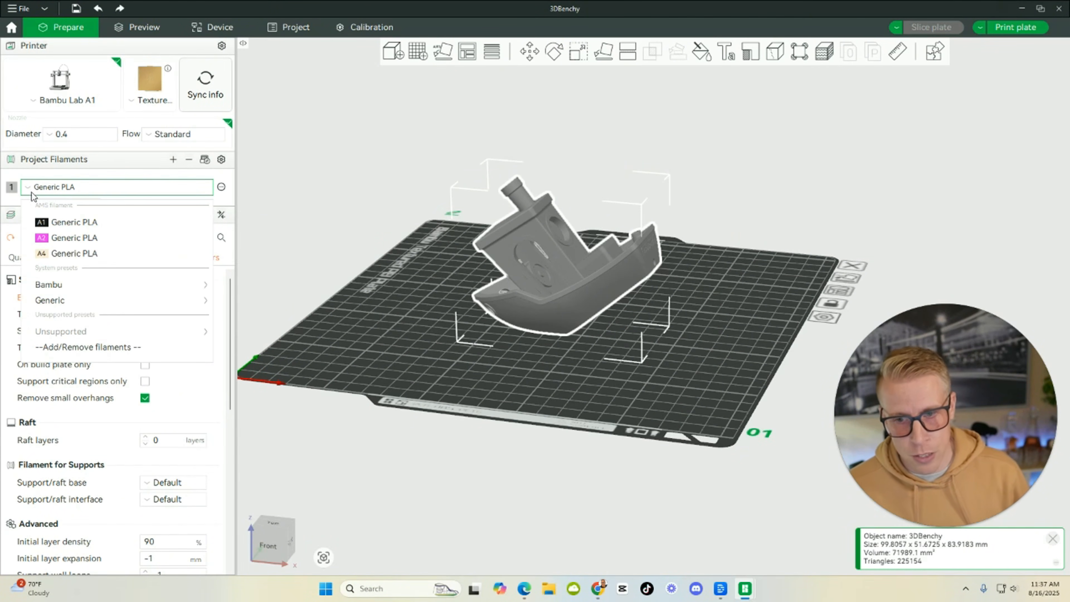
left_click(59, 237)
left_click(141, 28)
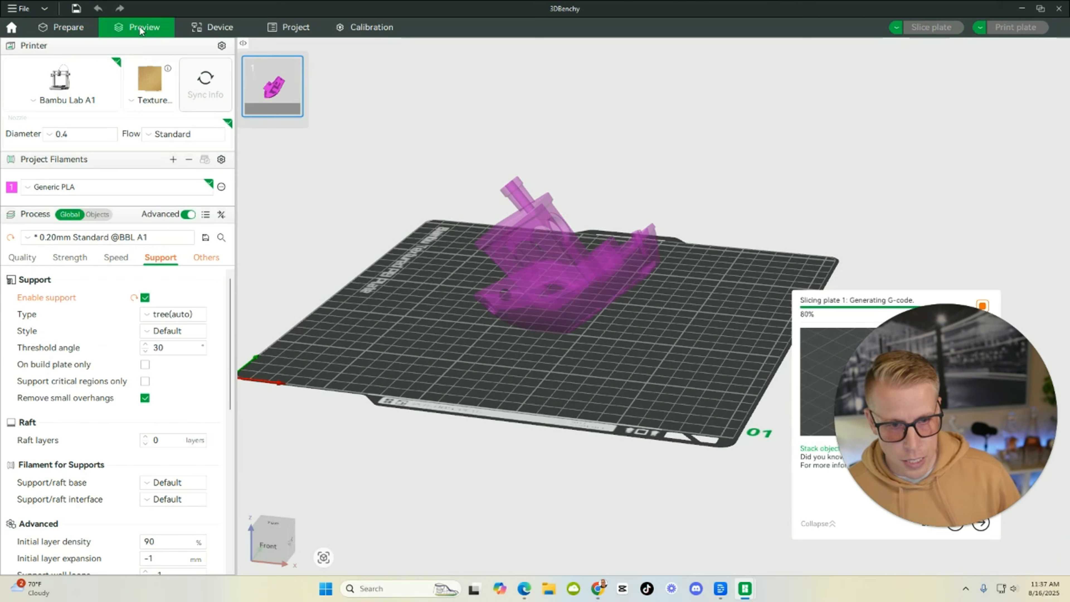
- Inspect the sliced tree supports beneath the tilted Benchy up close from the front, side and back
left_click_drag(442, 312, 392, 328)
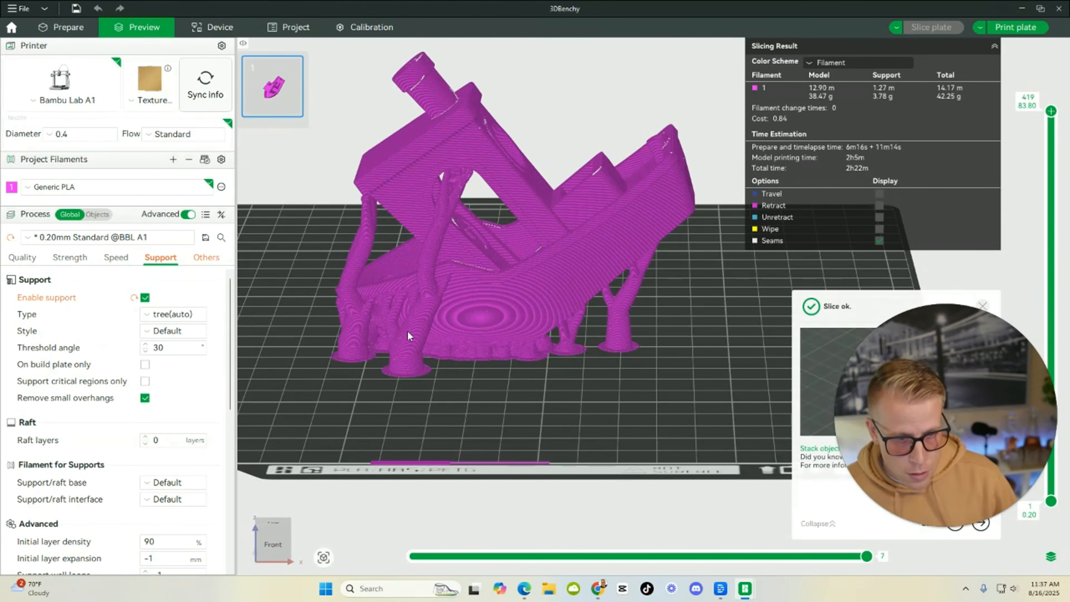
scroll(406, 330, "up", 4)
left_click_drag(719, 393, 648, 416)
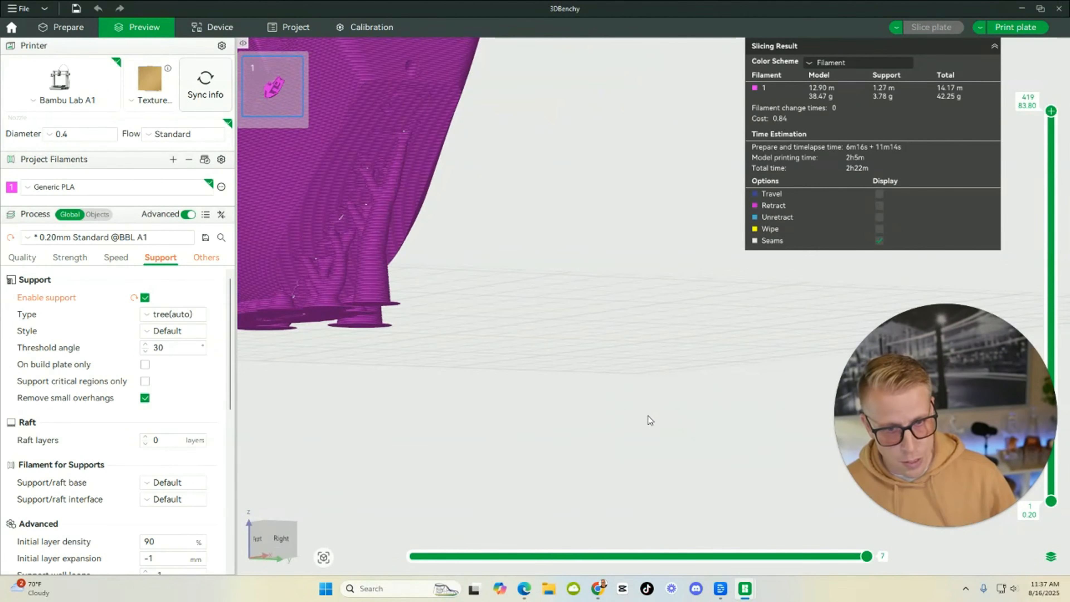
right_click_drag(568, 331, 744, 385)
left_click_drag(743, 386, 614, 371)
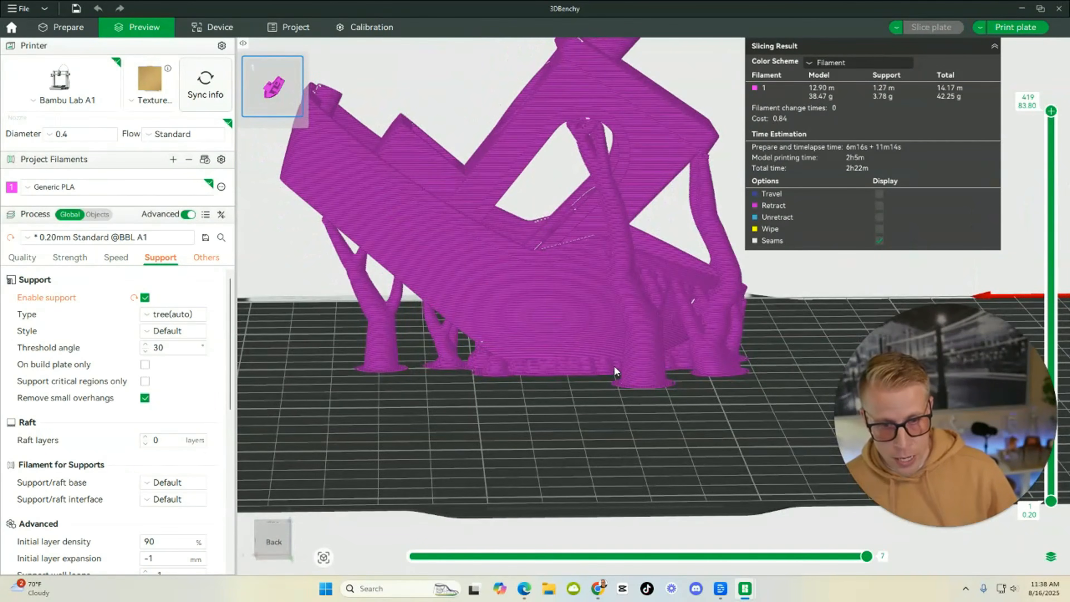
- Set the support type to normal(auto), slice the plate again to inspect the supports, and return to the editable model
left_click(55, 29)
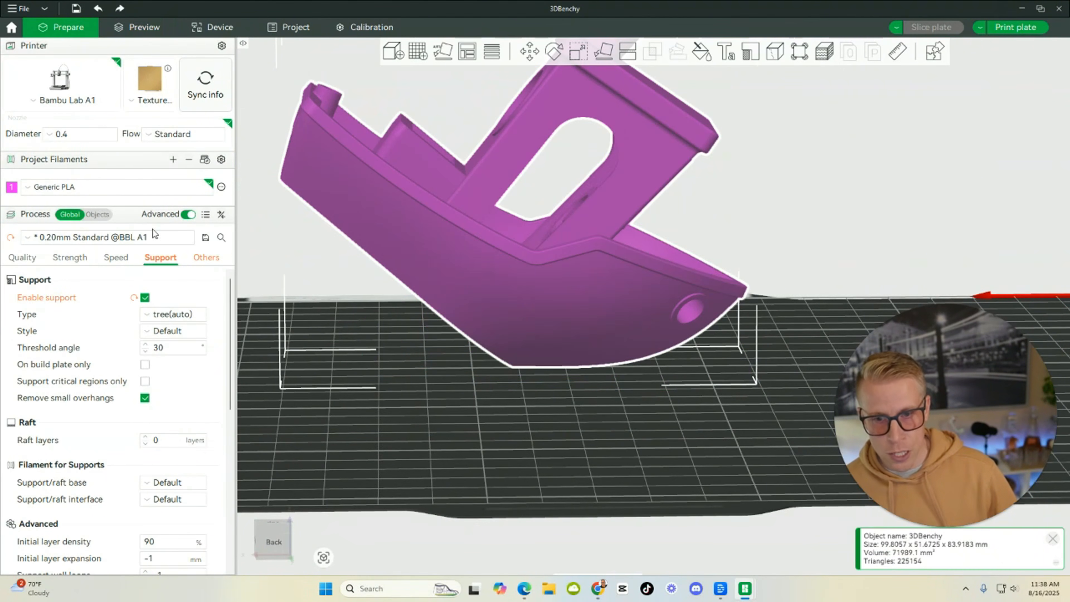
left_click(173, 316)
left_click(180, 332)
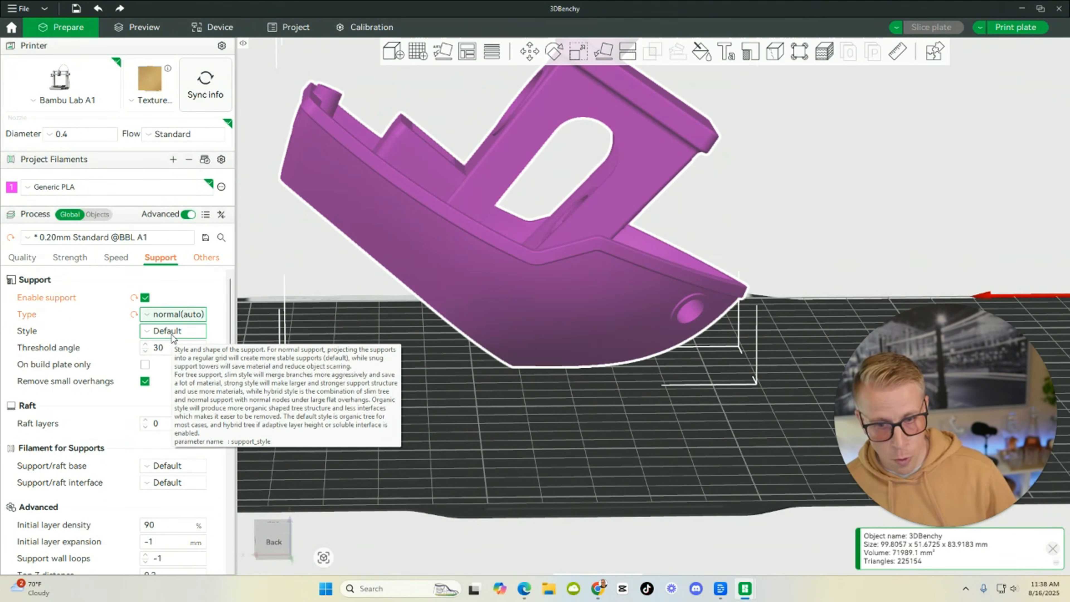
left_click(140, 29)
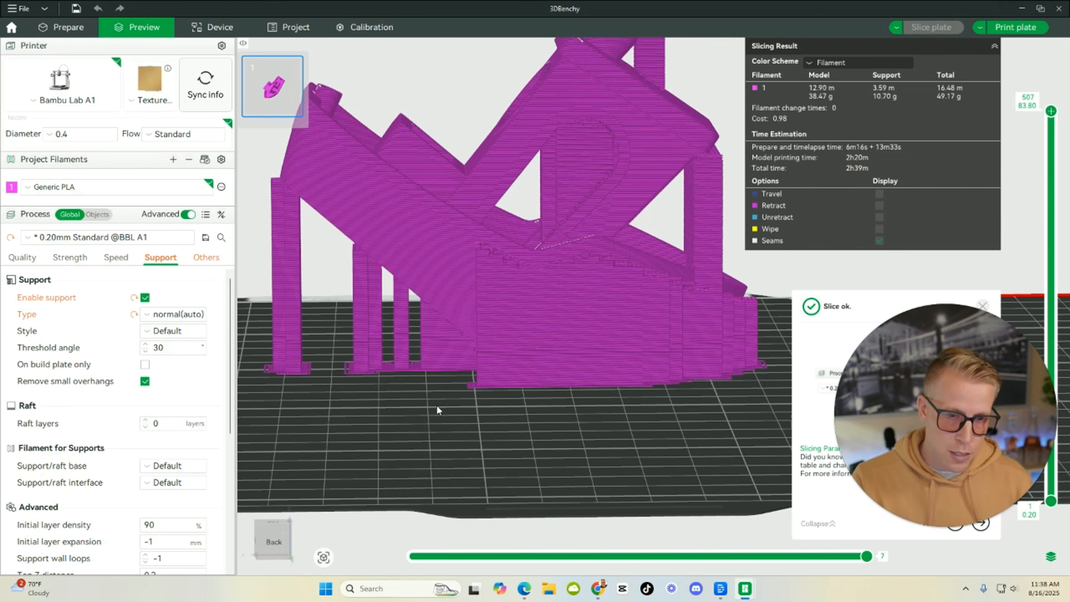
left_click_drag(437, 405, 442, 462)
scroll(505, 421, "down", 3)
left_click(68, 27)
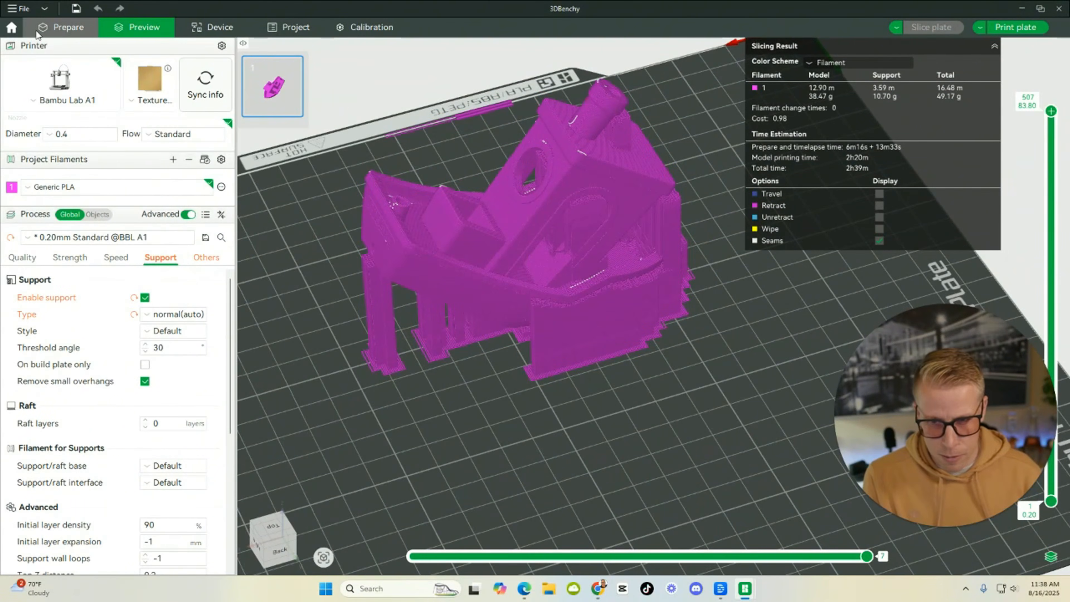
left_click_drag(286, 171, 366, 208)
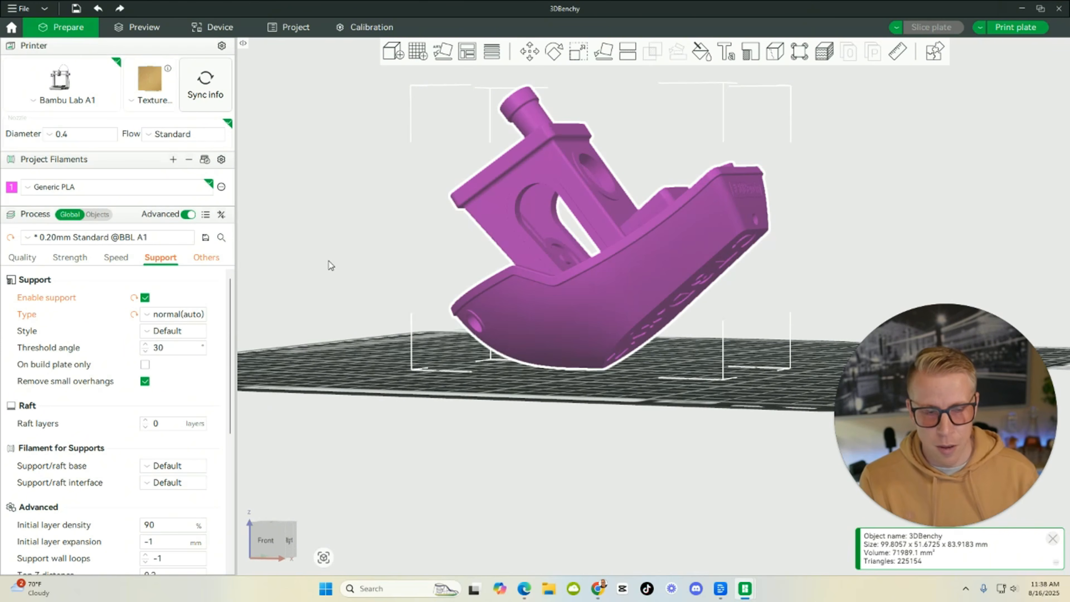
- Set the support type back to tree(auto) and auto-orient the Benchy so it sits upright on the plate
left_click(174, 314)
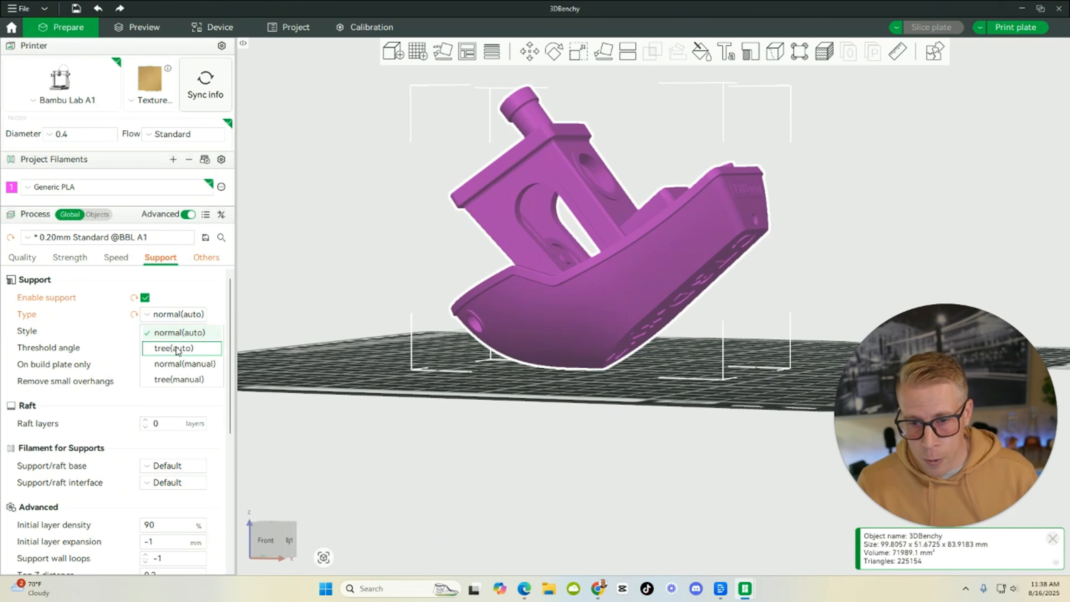
left_click(177, 348)
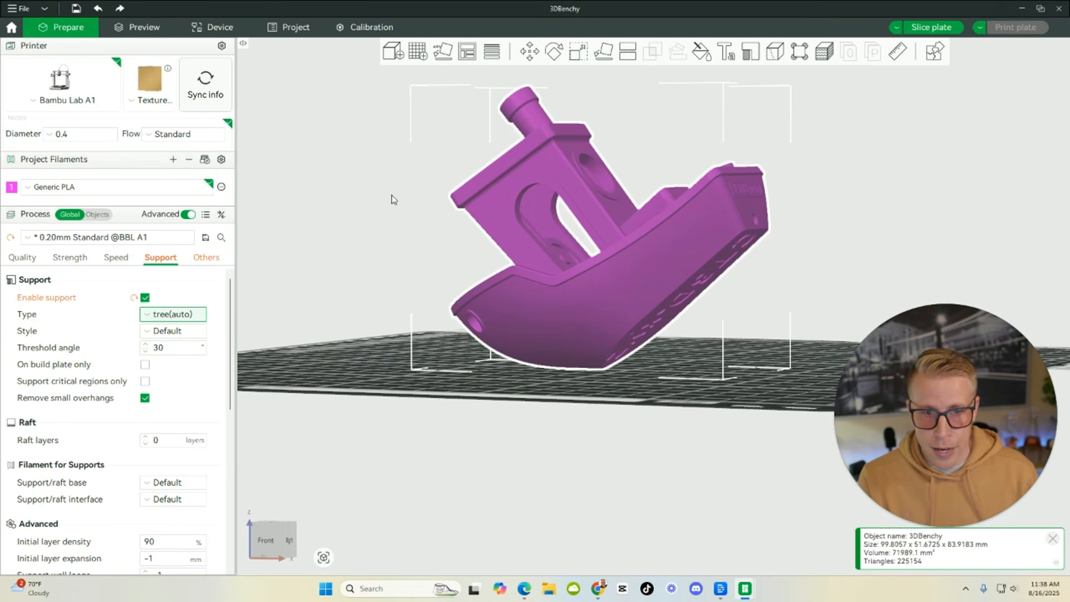
mouse_move(321, 359)
left_mouse_down()
mouse_move(338, 381)
mouse_move(331, 375)
left_mouse_up()
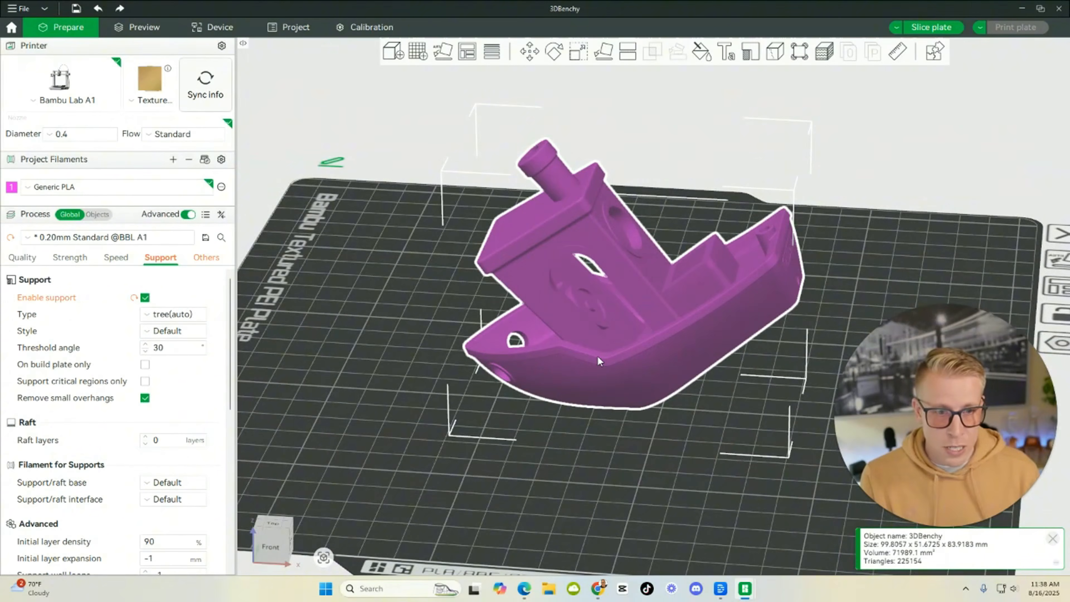
left_click_drag(594, 338, 536, 170)
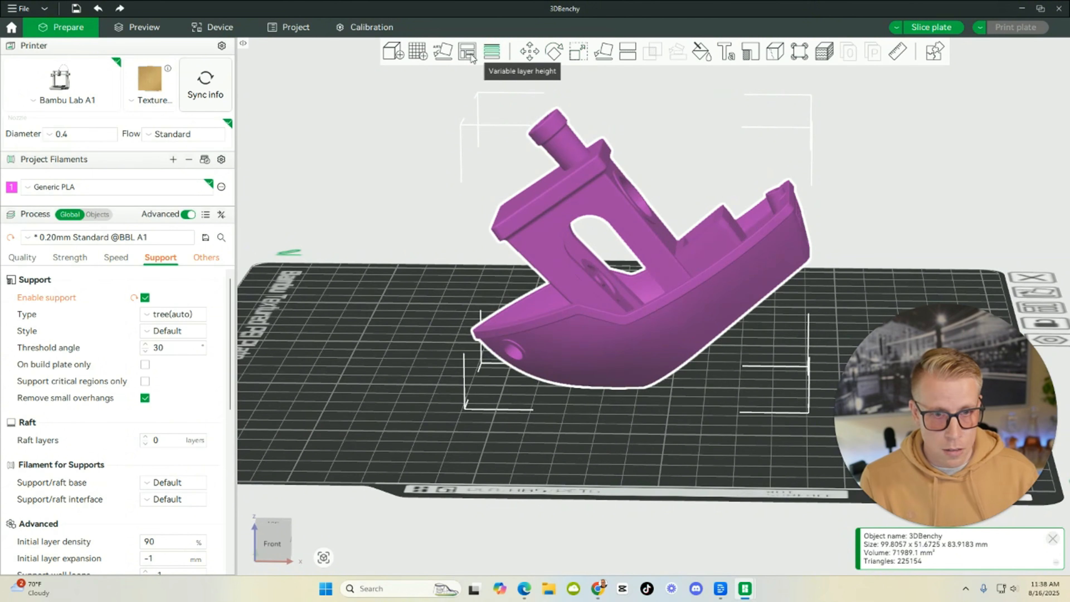
left_click(443, 53)
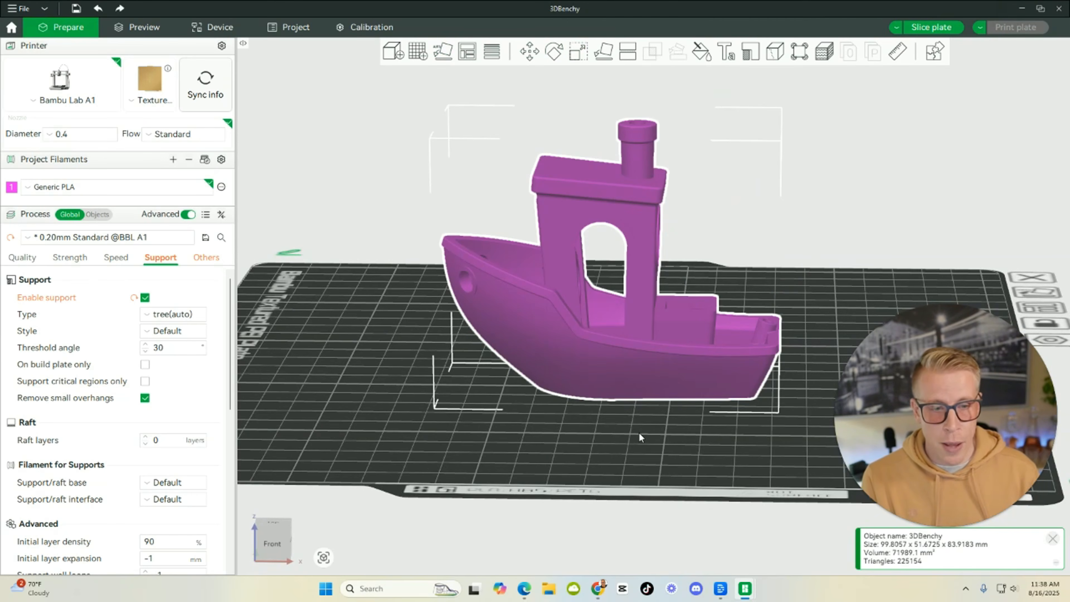
- Slice the plate and inspect the tree supports around the upright Benchy
mouse_move(638, 431)
left_mouse_down()
mouse_move(633, 383)
mouse_move(631, 424)
left_mouse_up()
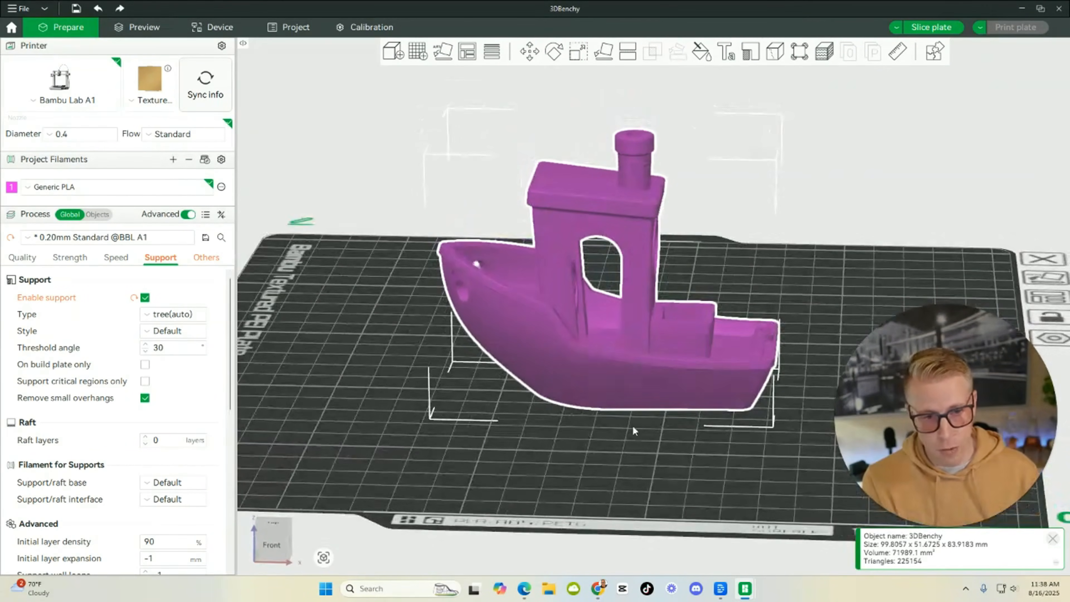
left_click(156, 27)
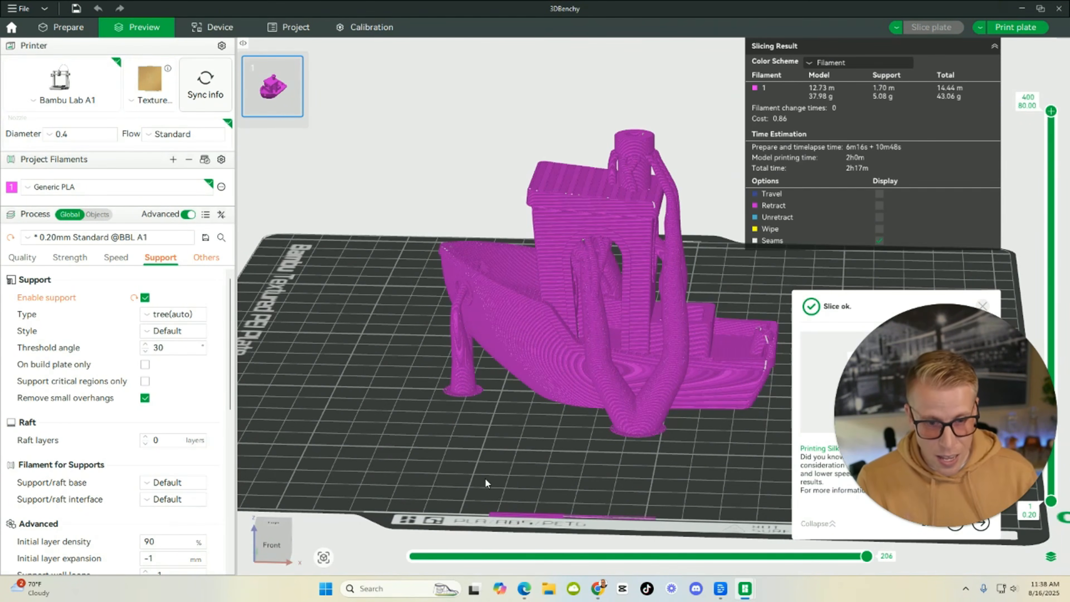
mouse_move(485, 478)
left_mouse_down()
mouse_move(407, 449)
mouse_move(384, 458)
mouse_move(492, 463)
mouse_move(478, 475)
left_mouse_up()
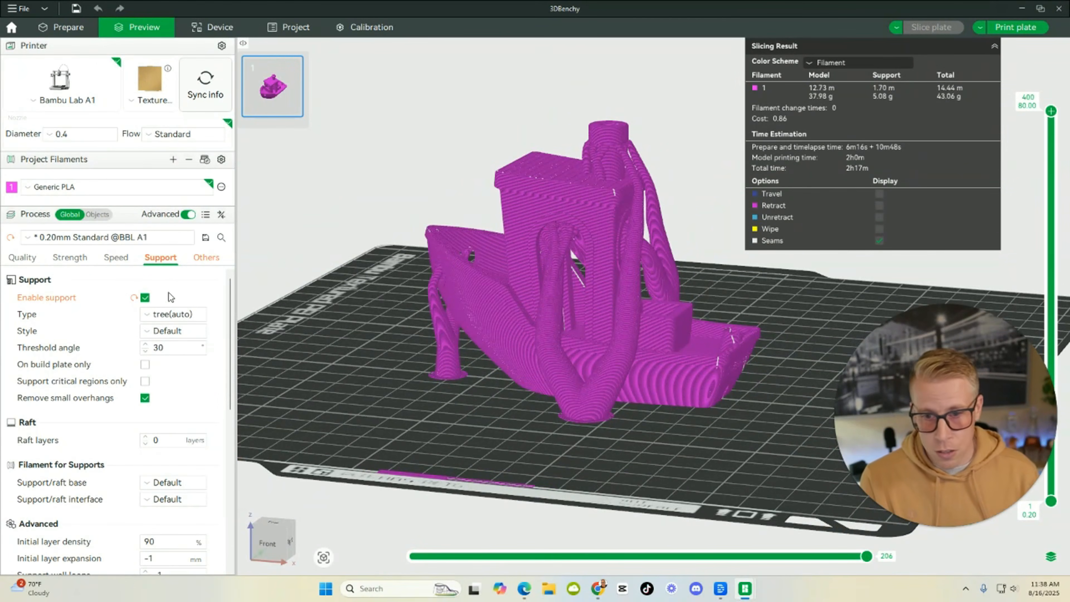
- Disable support, slice the plate again and inspect the unsupported Benchy from several sides
left_click(145, 297)
left_click(76, 28)
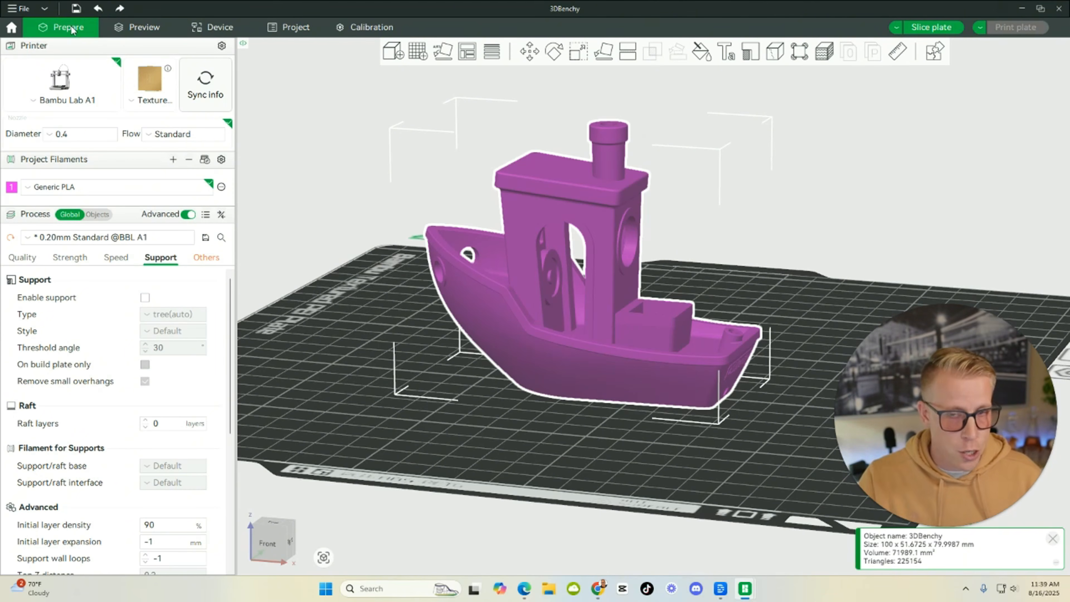
left_click(137, 27)
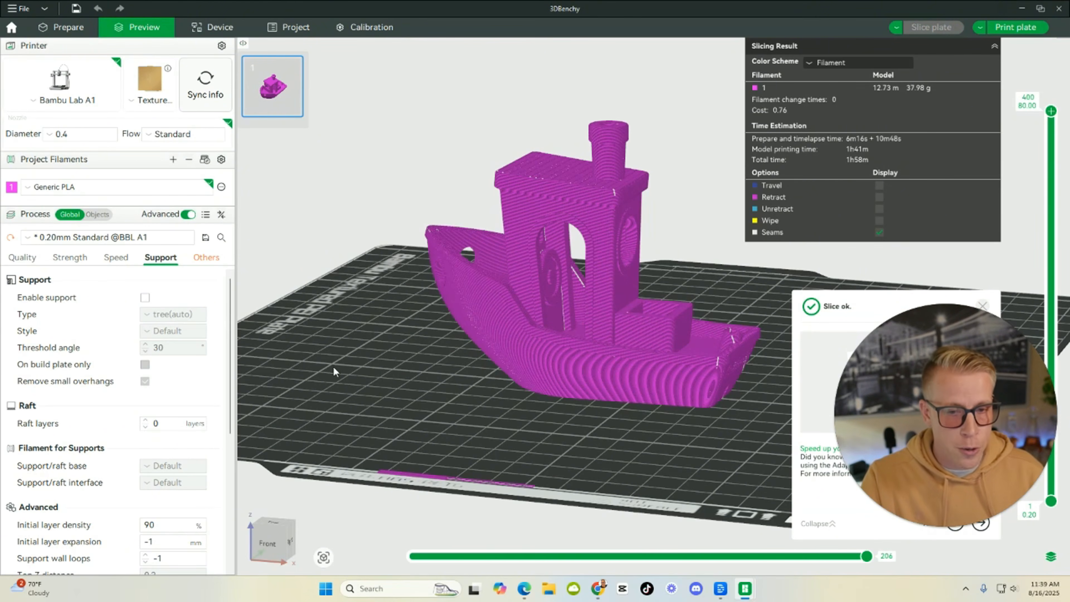
left_click_drag(333, 369, 235, 368)
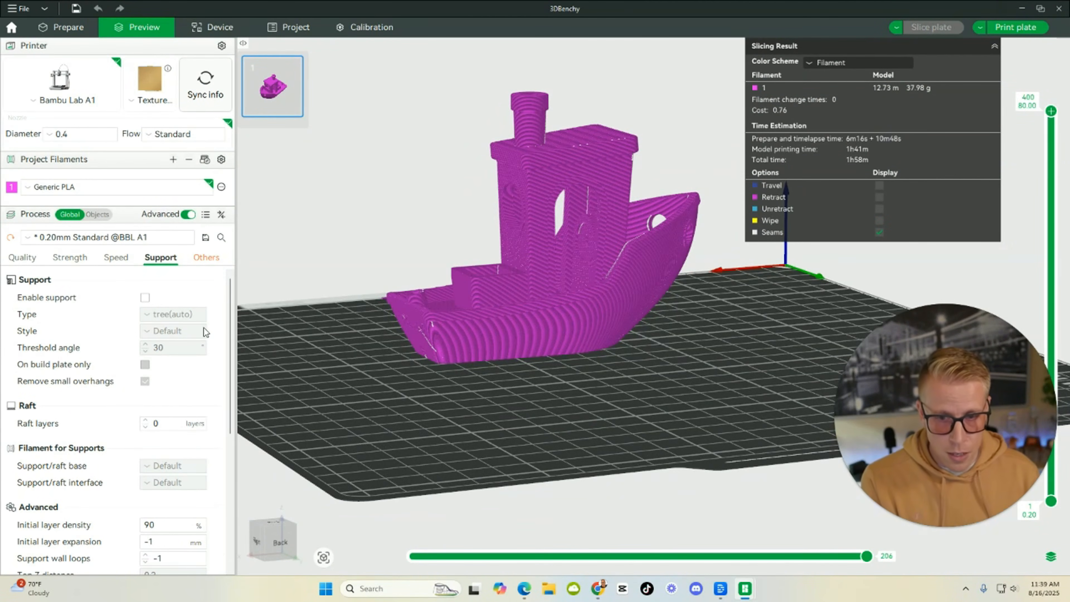
left_click_drag(420, 407, 373, 387)
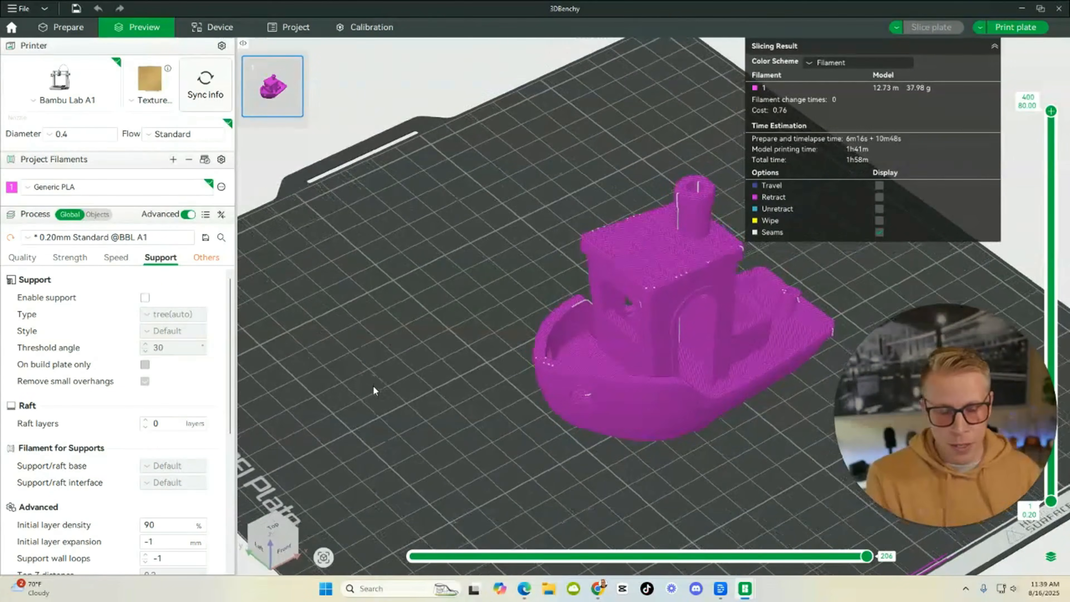
left_click_drag(548, 459, 617, 408)
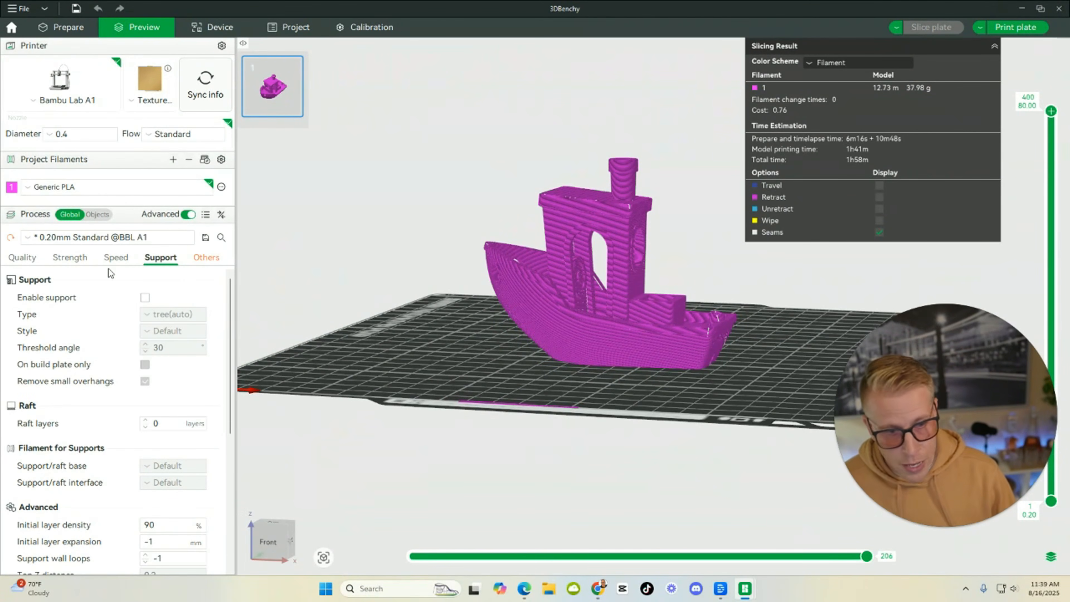
- Enable support again, slice the plate and inspect the Benchy's tree supports
left_click(66, 29)
left_click(145, 297)
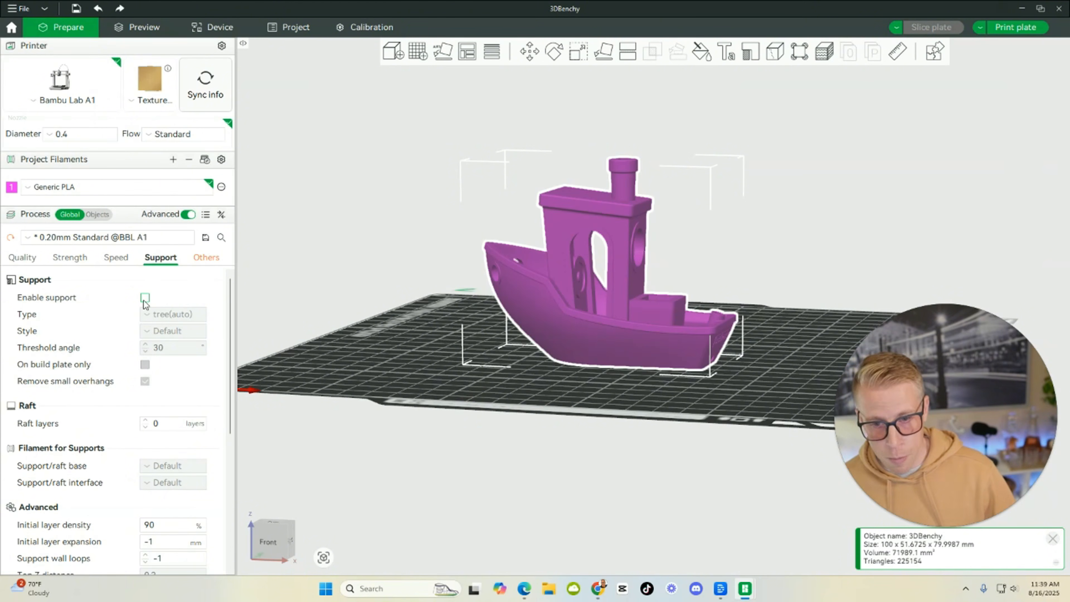
left_click(139, 29)
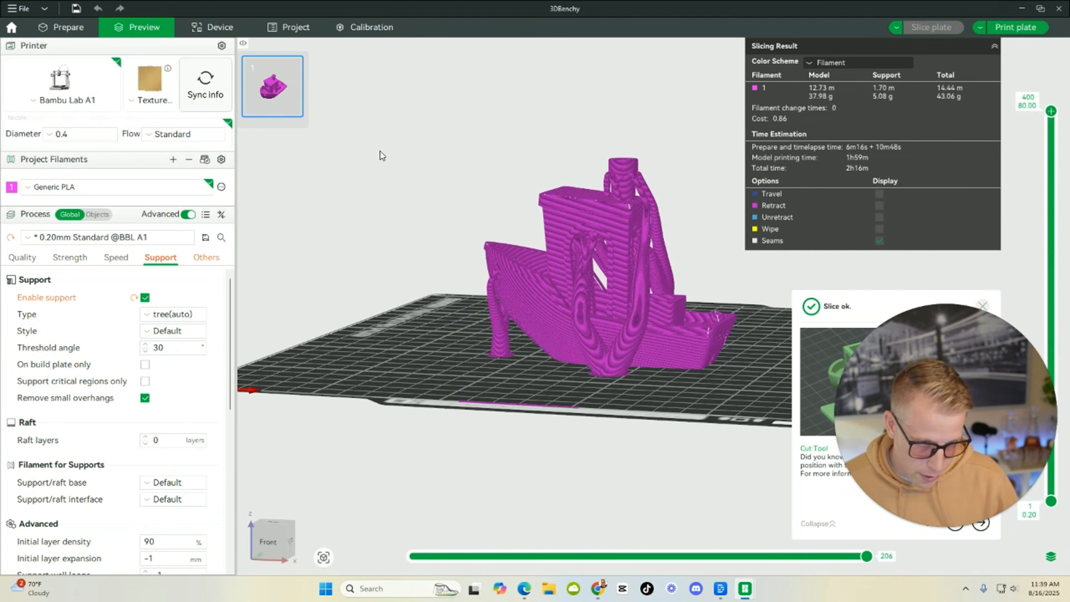
left_click_drag(424, 313, 426, 348)
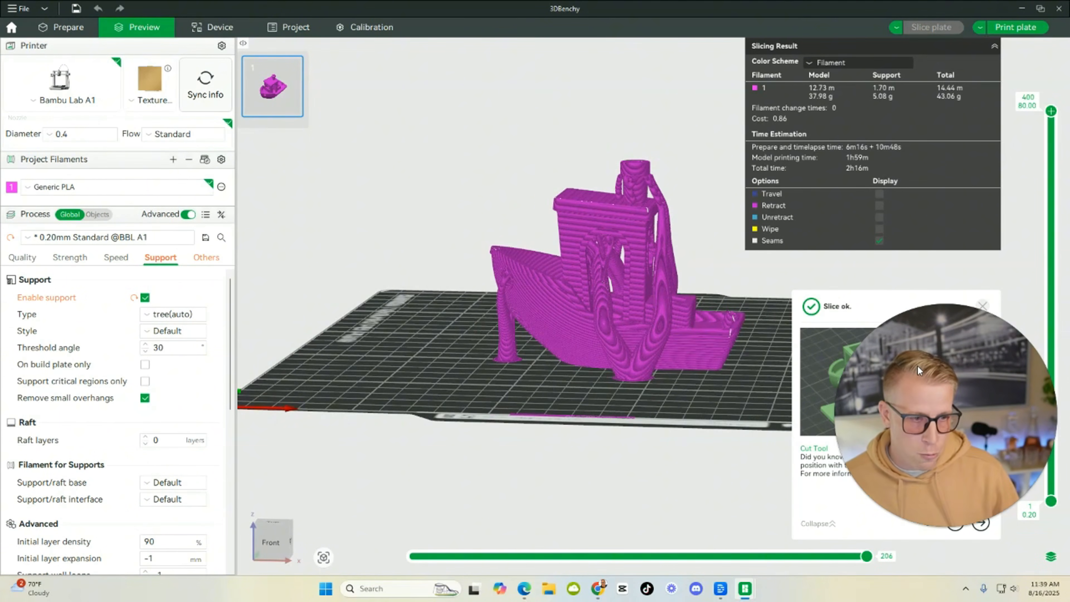
left_click(981, 307)
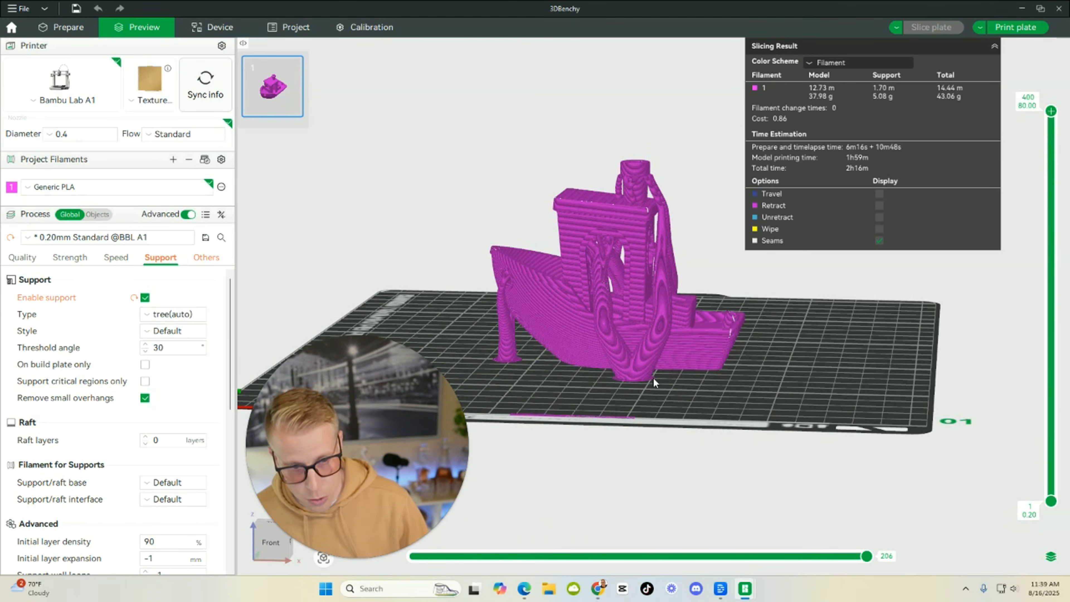
scroll(540, 372, "down", 2)
scroll(539, 372, "up", 4)
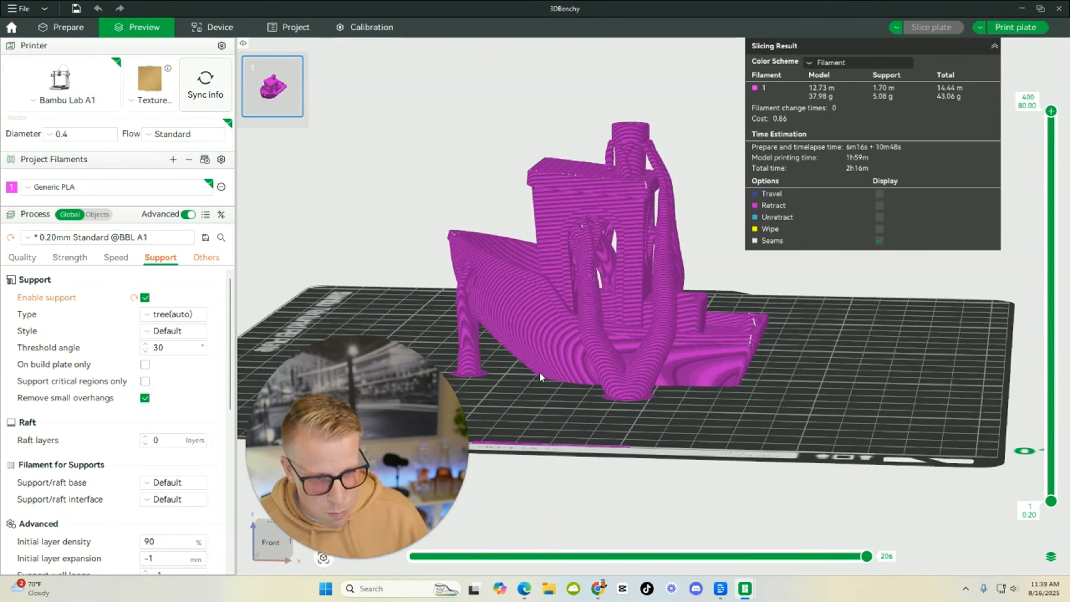
scroll(539, 372, "down", 2)
left_click_drag(533, 386, 742, 363)
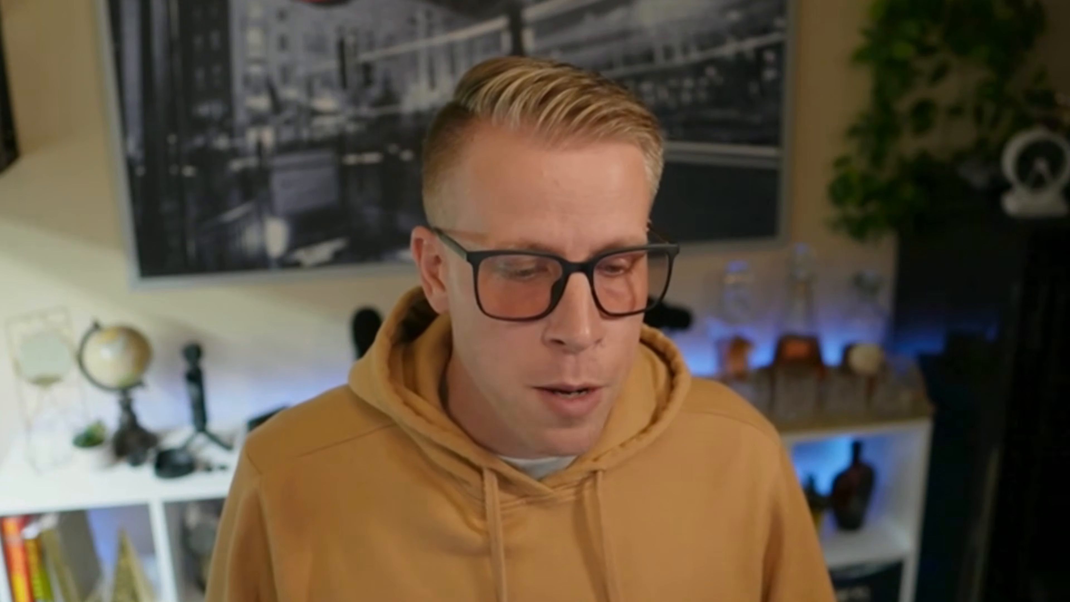
left_click(544, 568)
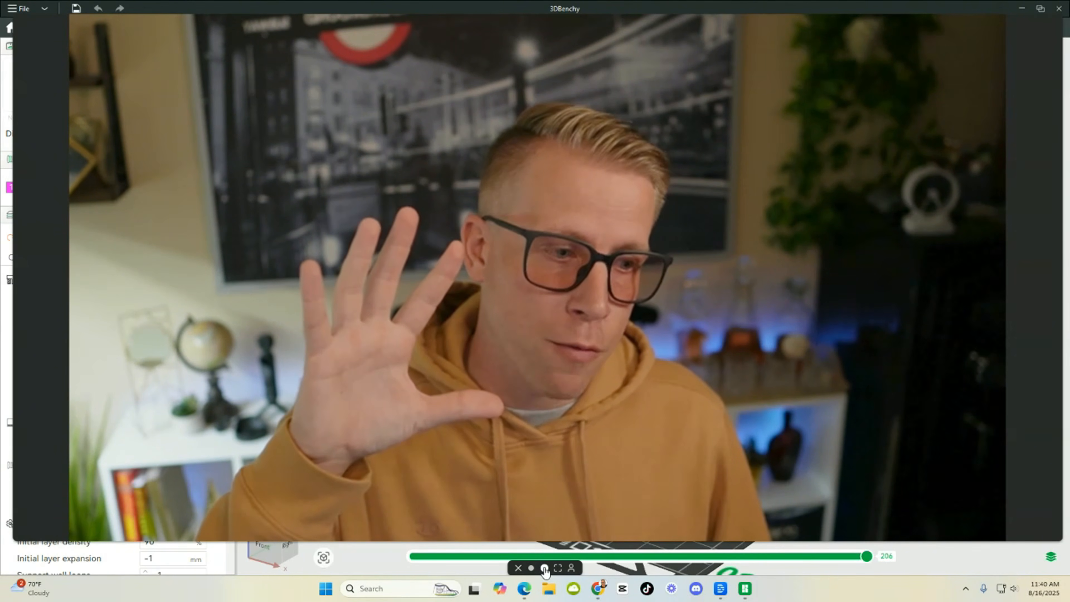
left_click(545, 569)
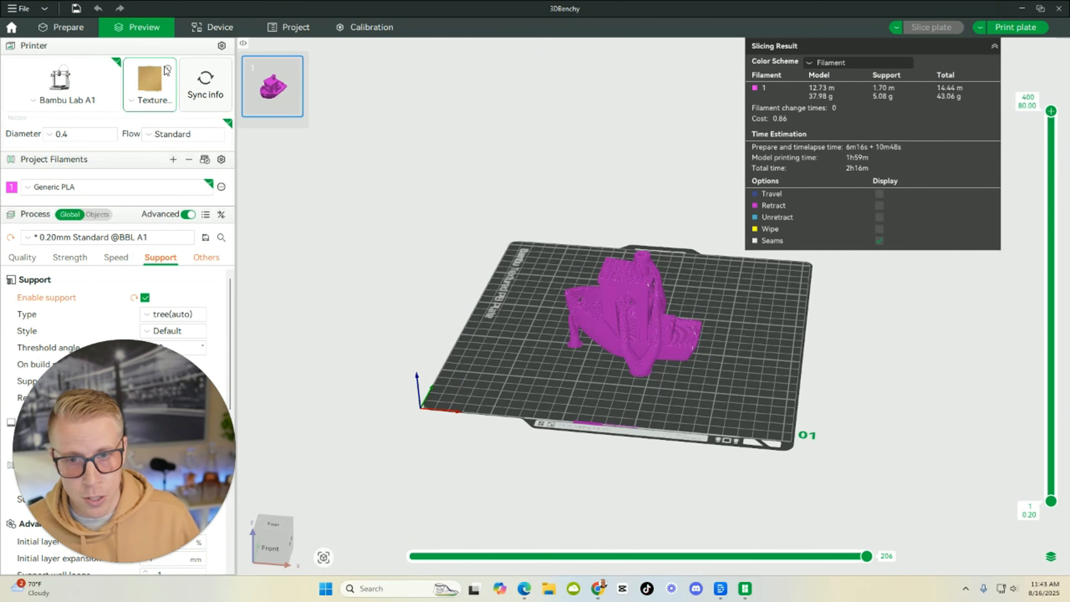
mouse_move(151, 92)
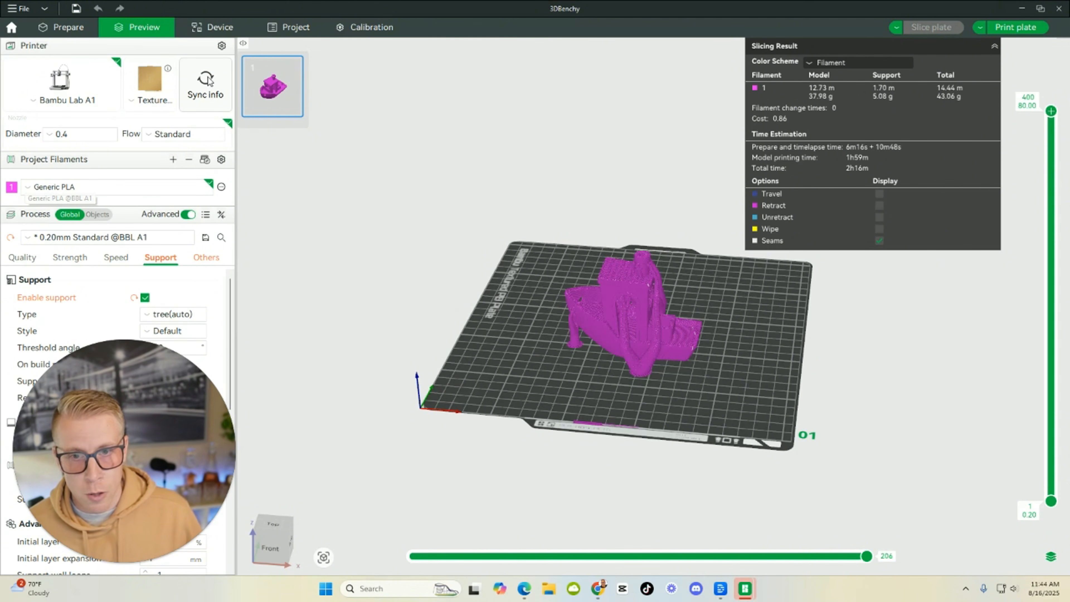
- In the printer's device status, change the color of AMS slot A1's Generic PLA from black to teal
left_click(224, 30)
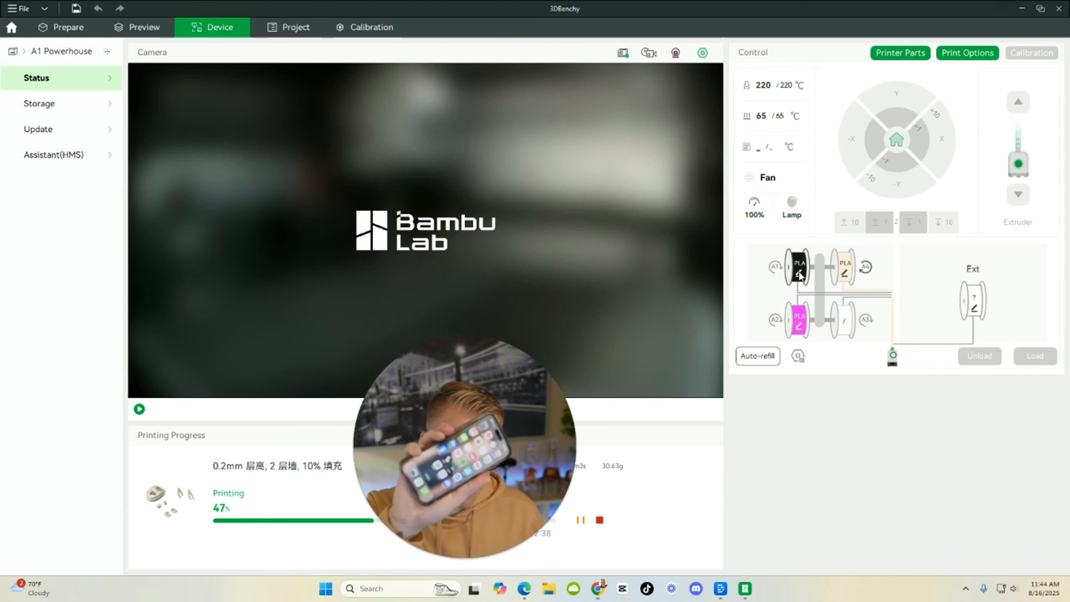
left_click(477, 559)
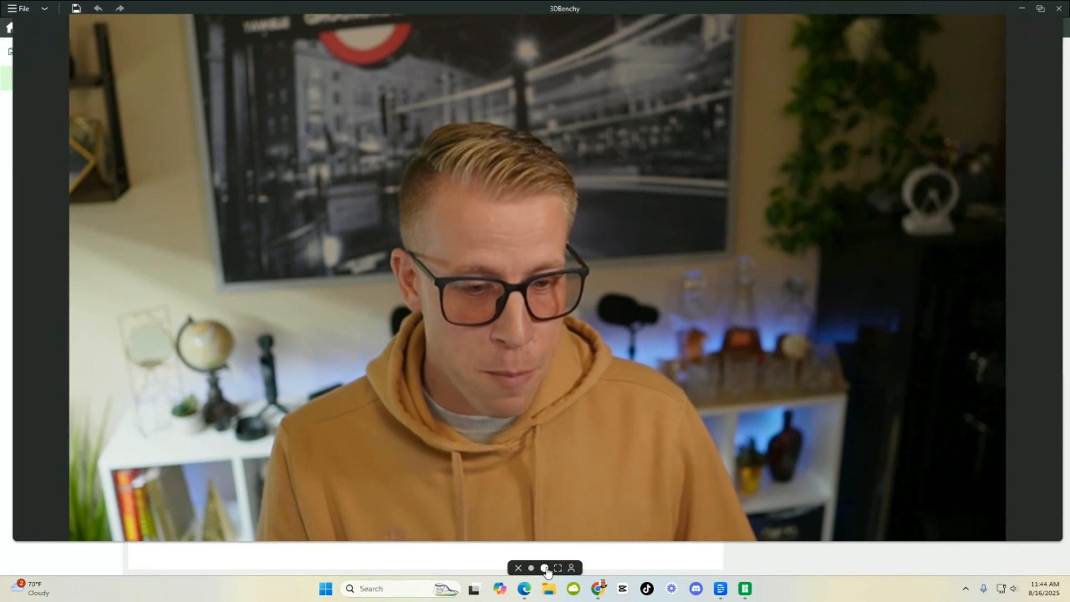
left_click(546, 567)
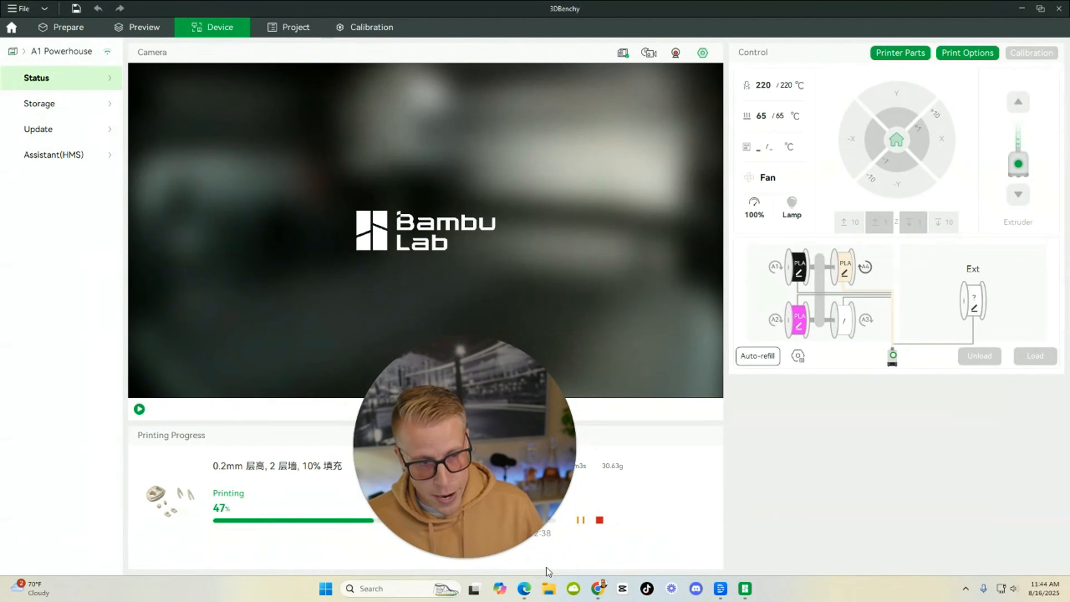
left_click(799, 275)
left_click(803, 277)
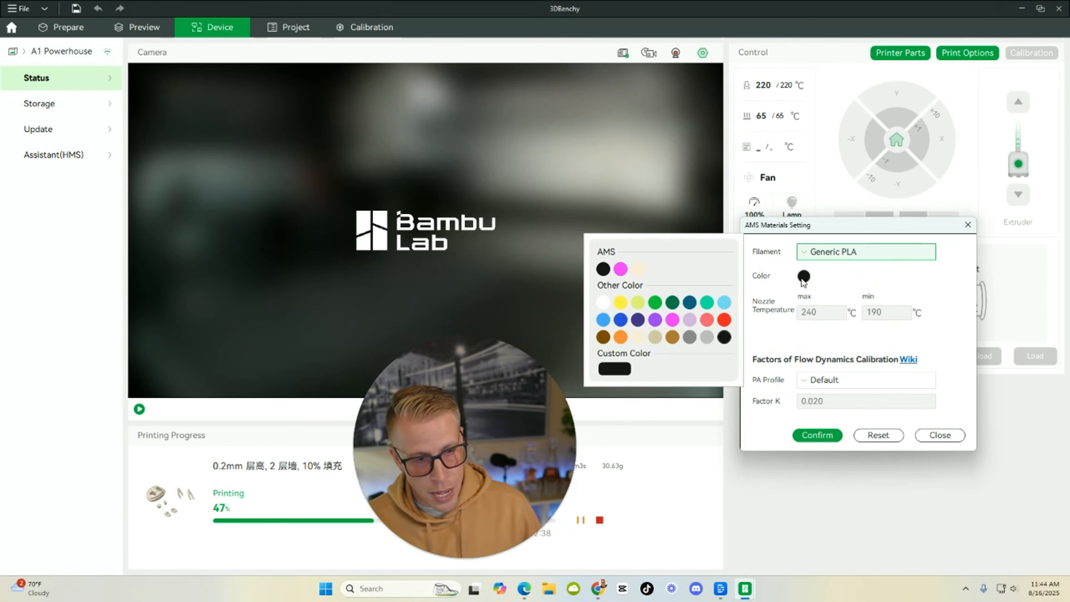
left_click(705, 304)
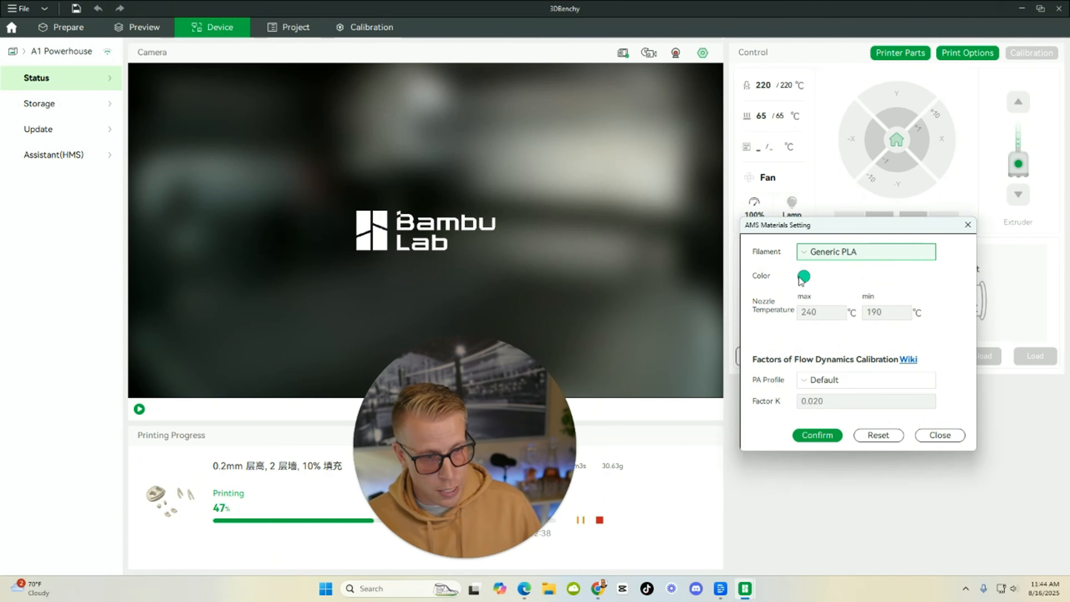
left_click(816, 437)
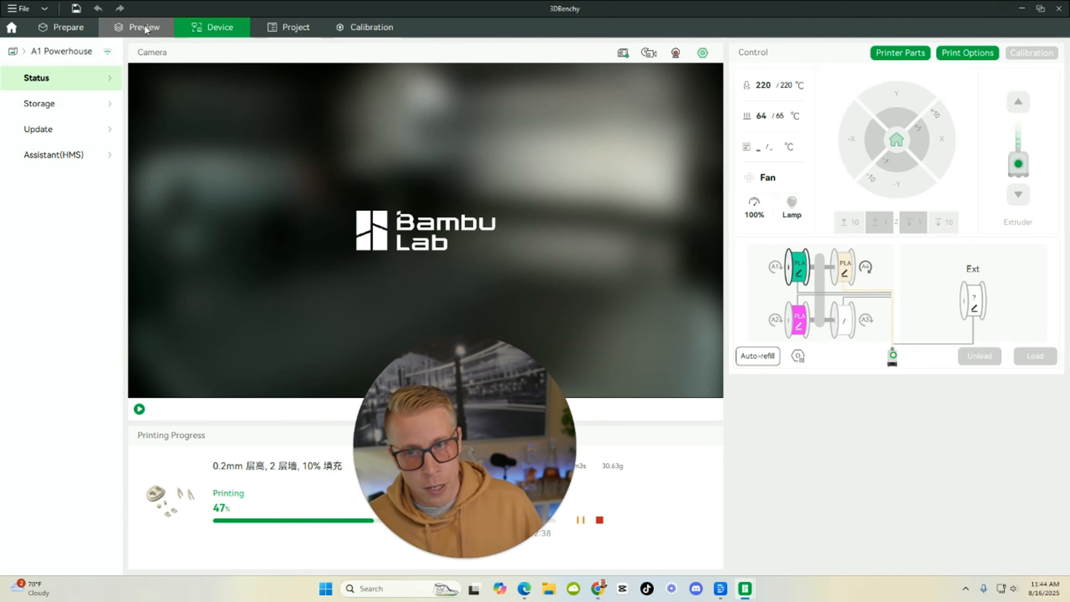
- Change filament 1 to the teal A1 Generic PLA and return to the printer's device status
left_click(65, 29)
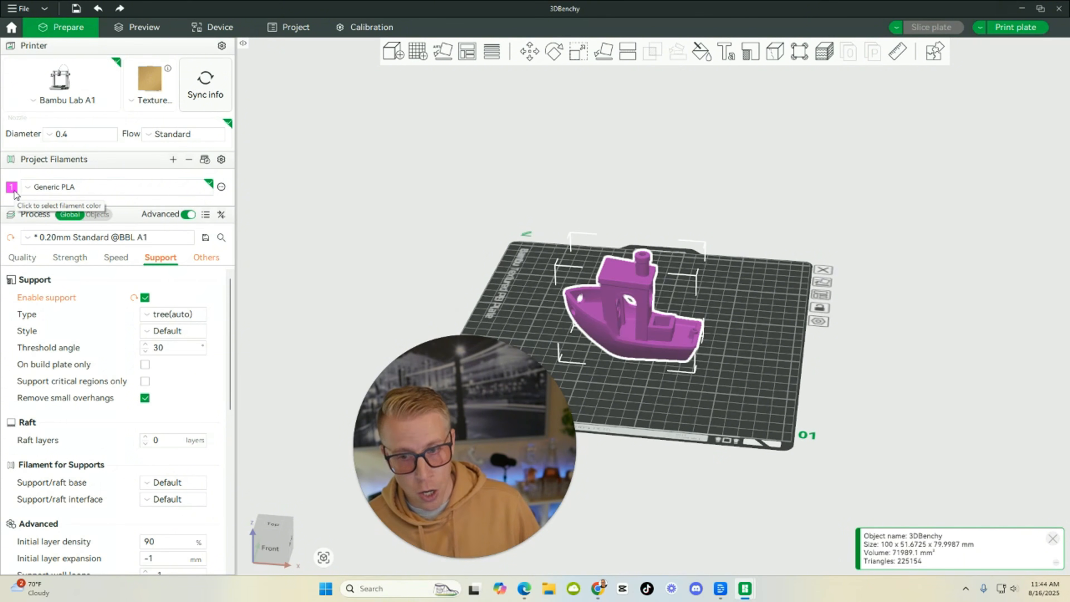
left_click(28, 190)
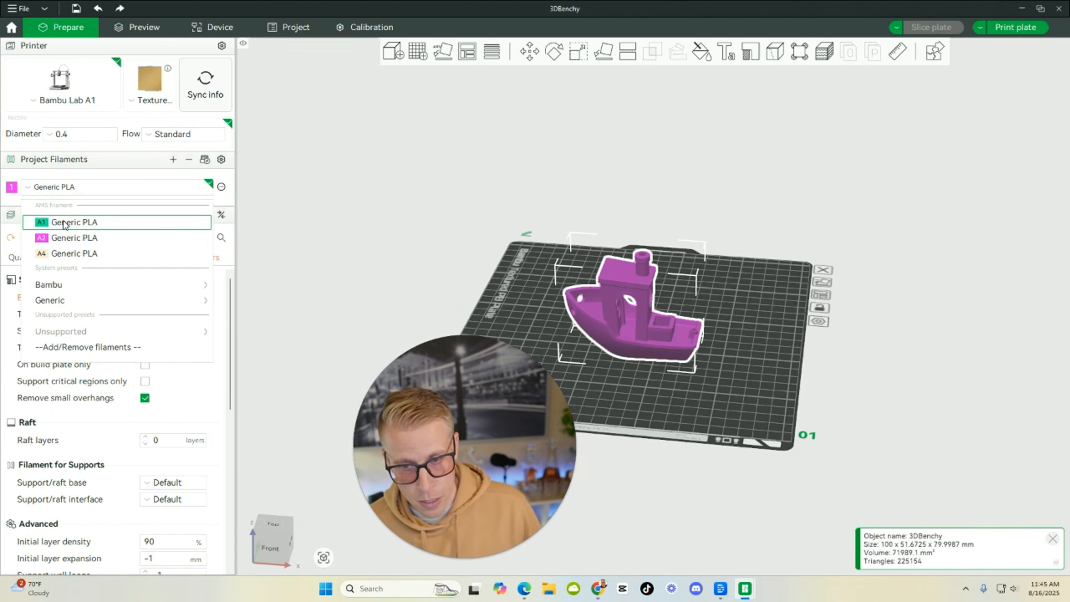
left_click(212, 27)
left_click(212, 27)
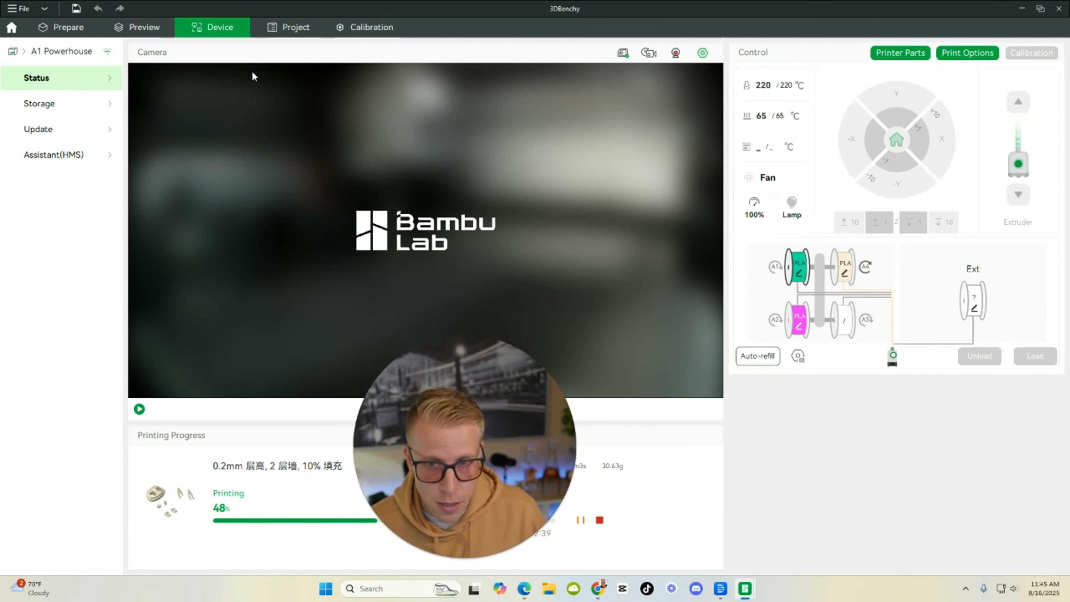
left_click(74, 30)
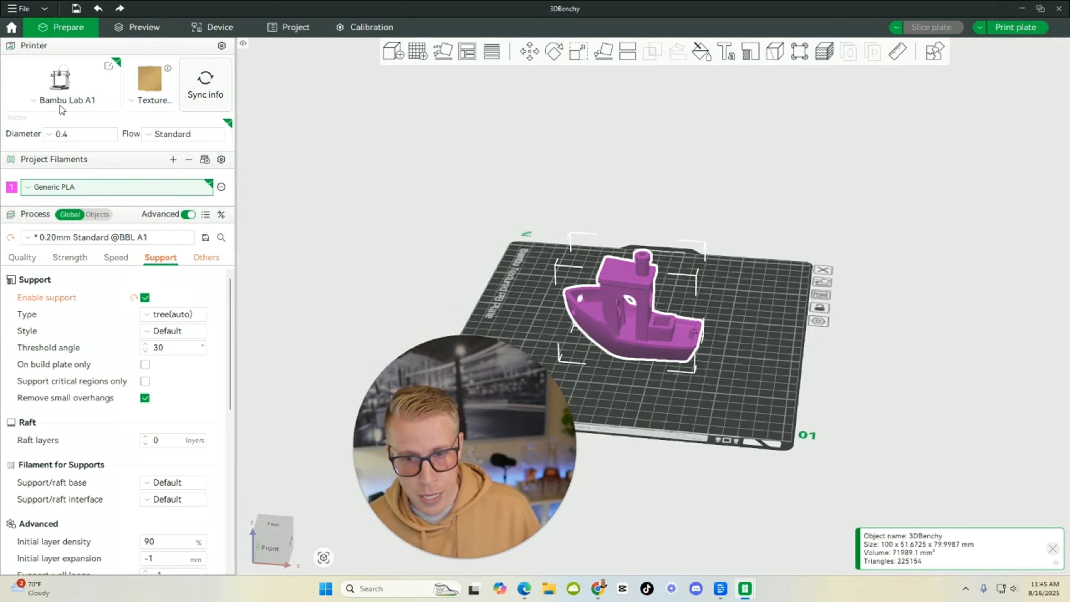
left_click(27, 190)
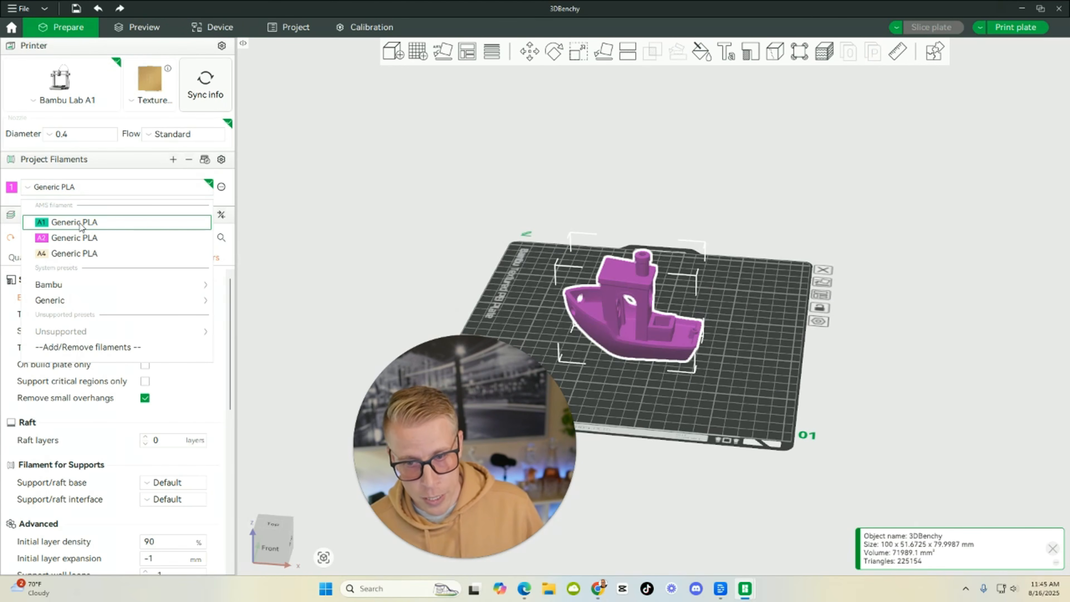
left_click(81, 223)
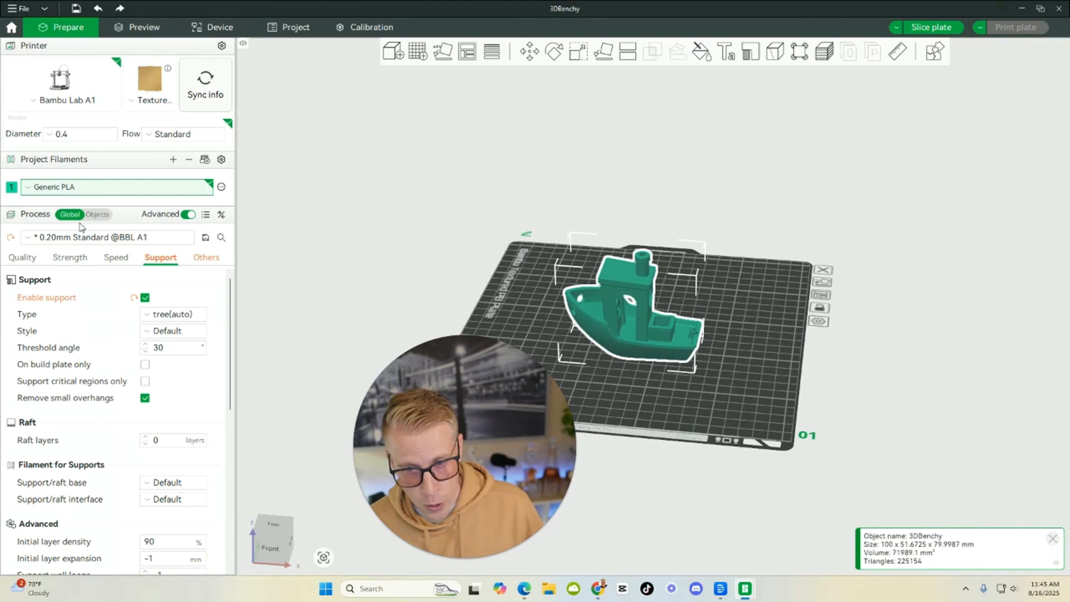
left_click(221, 27)
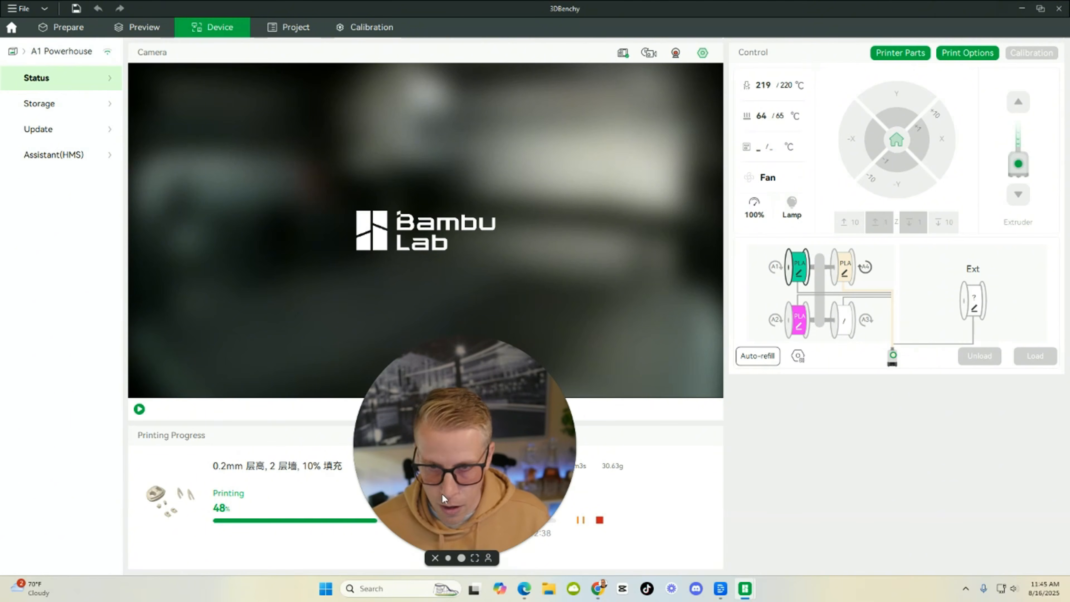
- Slice the teal Benchy with filament 1's new color for the preview and inspect its tree supports from another angle
left_click(71, 27)
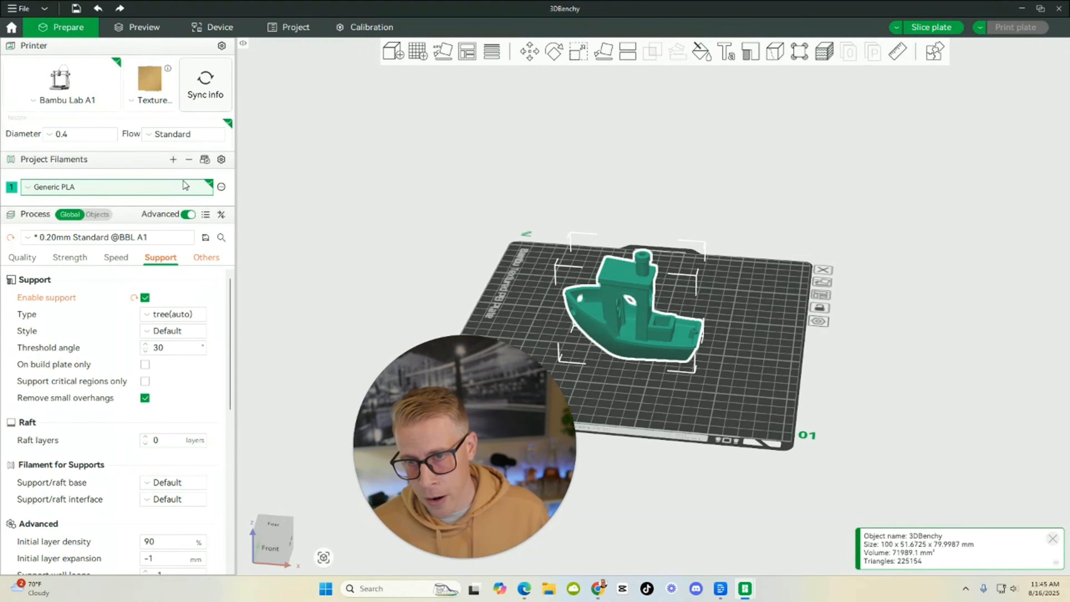
left_click(147, 26)
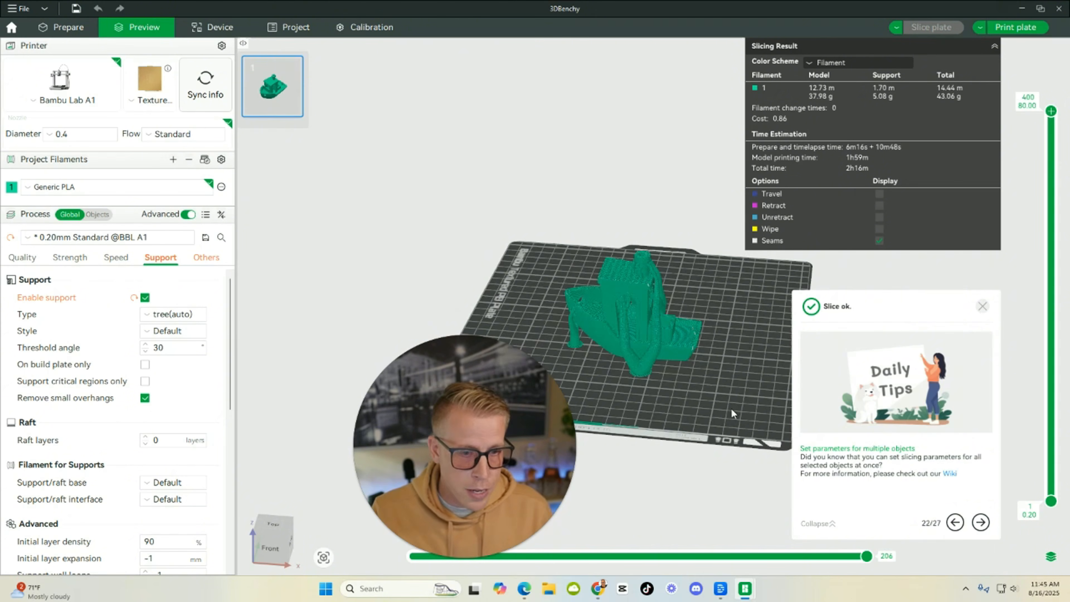
mouse_move(730, 408)
left_mouse_down()
mouse_move(644, 384)
mouse_move(617, 404)
mouse_move(730, 406)
left_mouse_up()
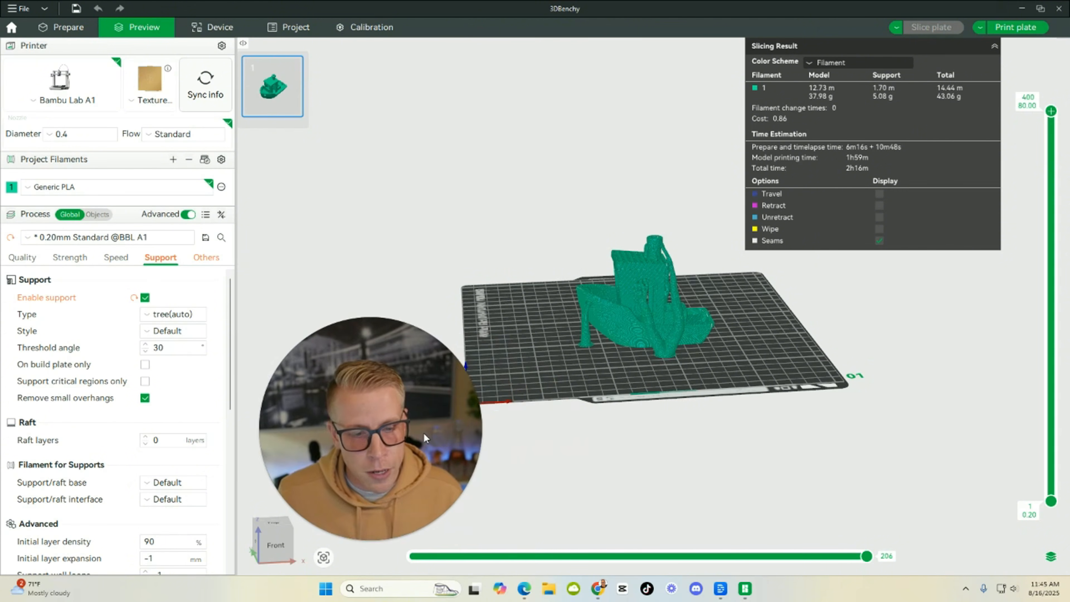
mouse_move(705, 357)
left_mouse_down()
mouse_move(583, 376)
mouse_move(628, 383)
mouse_move(717, 363)
left_mouse_up()
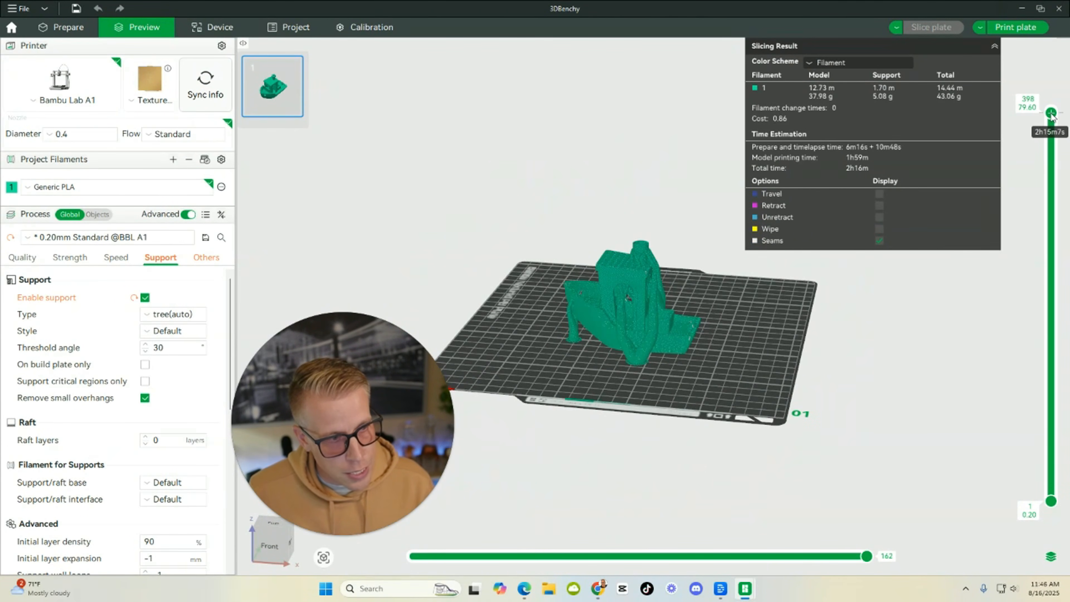
- Inspect the sliced Benchy at layer 153, look at the Jump to Layer option and restore the preview to layer 400
left_click_drag(1051, 121, 1020, 352)
scroll(702, 402, "up", 5)
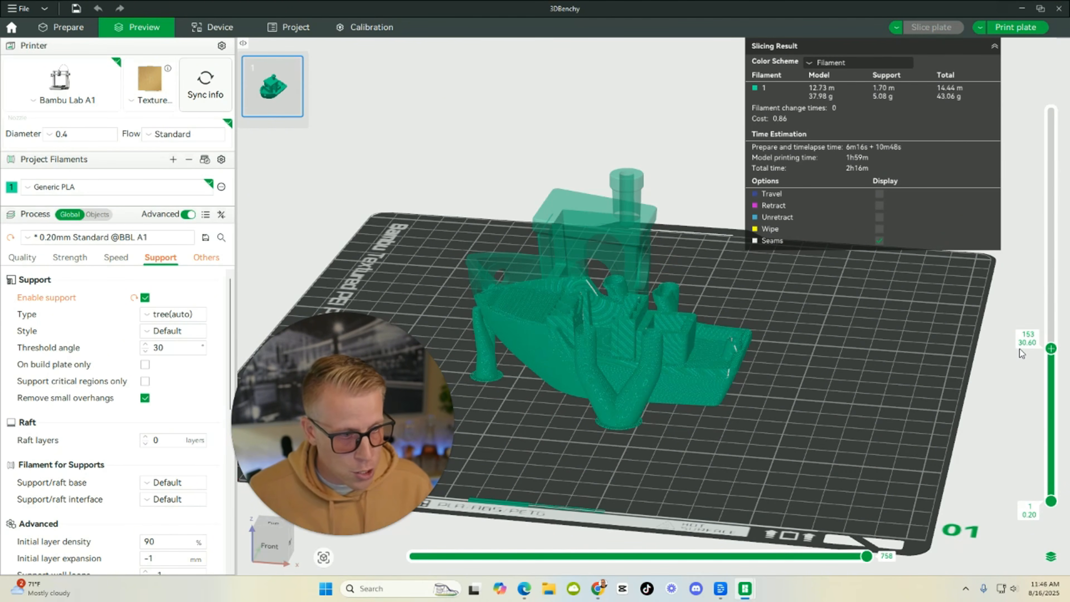
right_click(1051, 348)
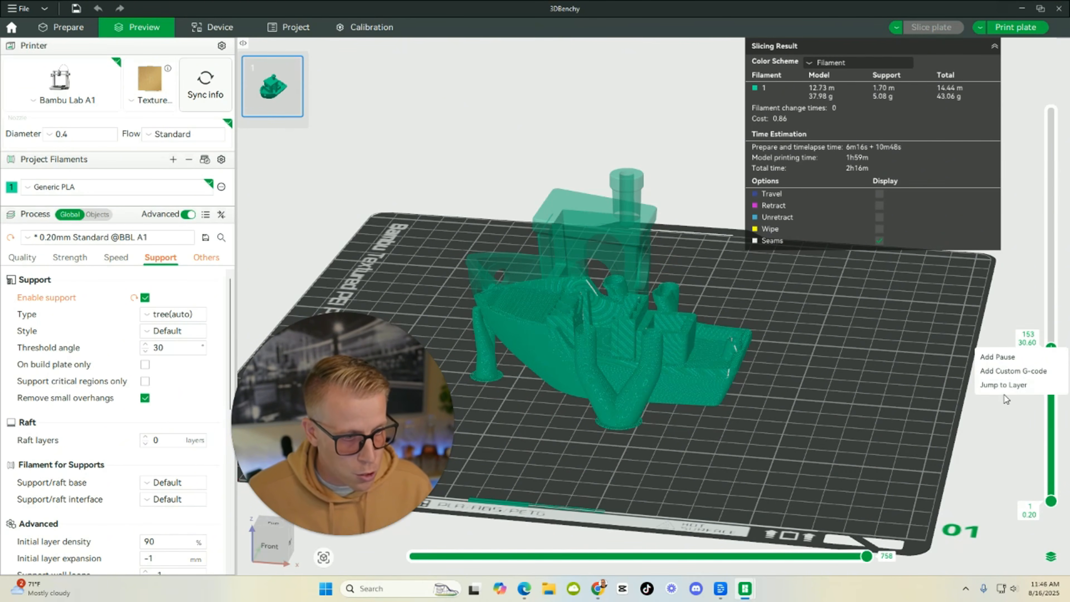
left_click(1006, 385)
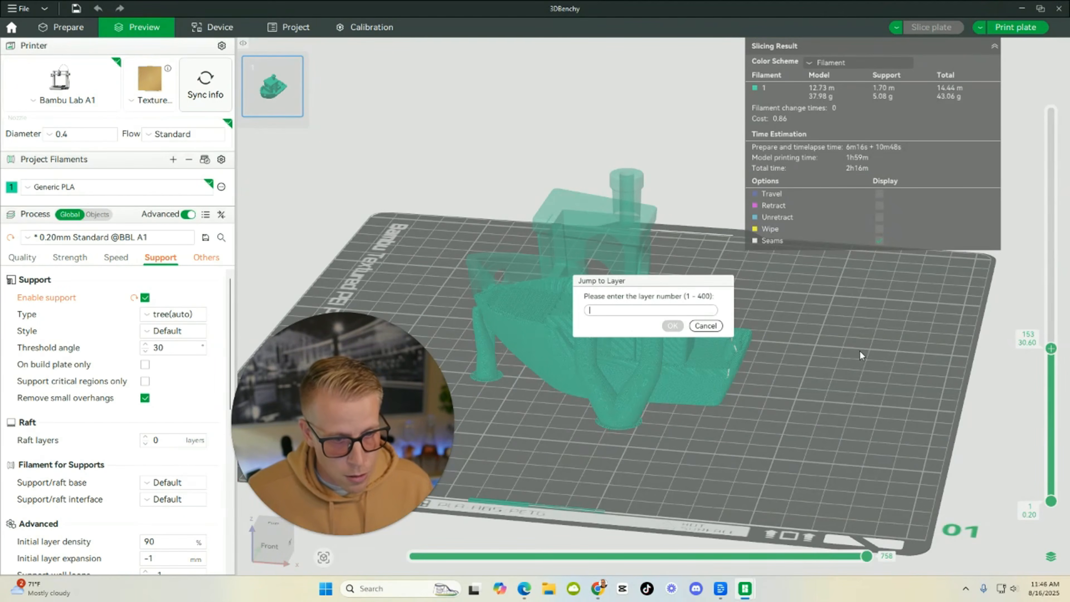
left_click(705, 325)
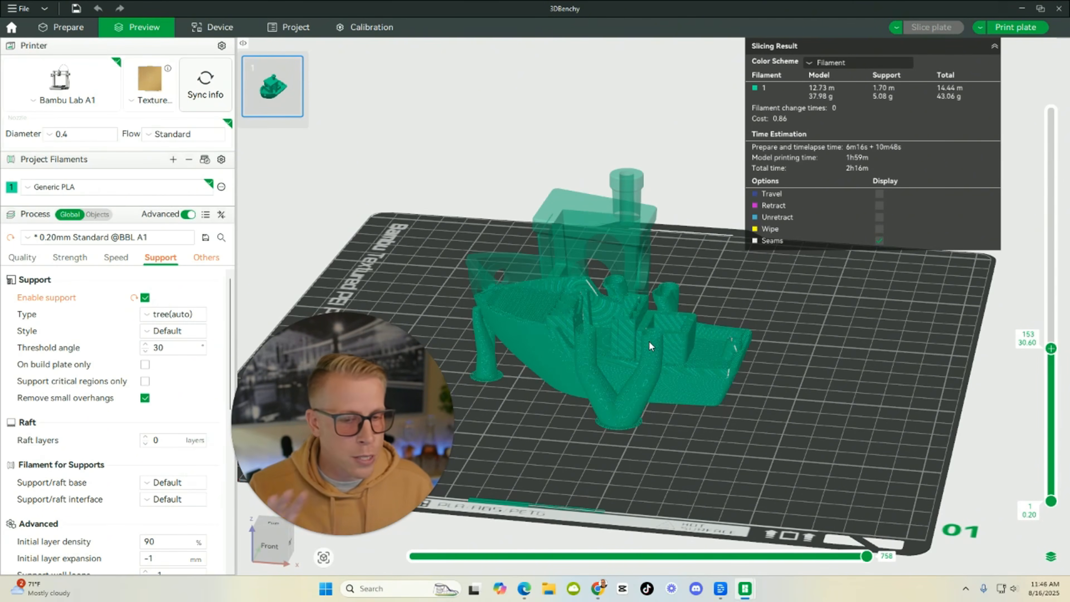
left_click_drag(1051, 348, 1028, 99)
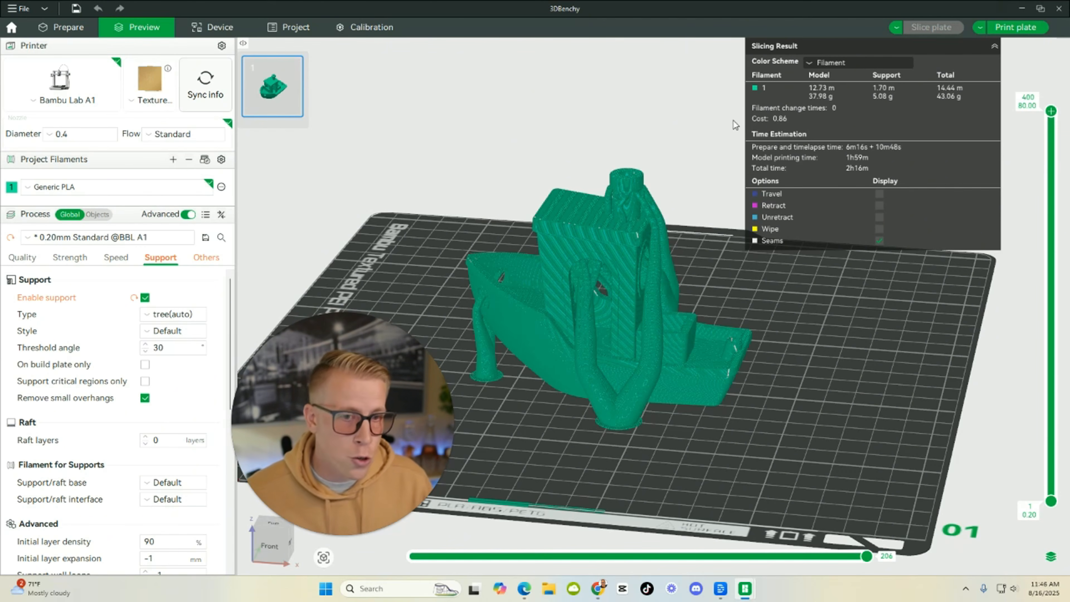
- Open the print job settings for sending the sliced 3DBenchy plate to the printer
left_click(1019, 28)
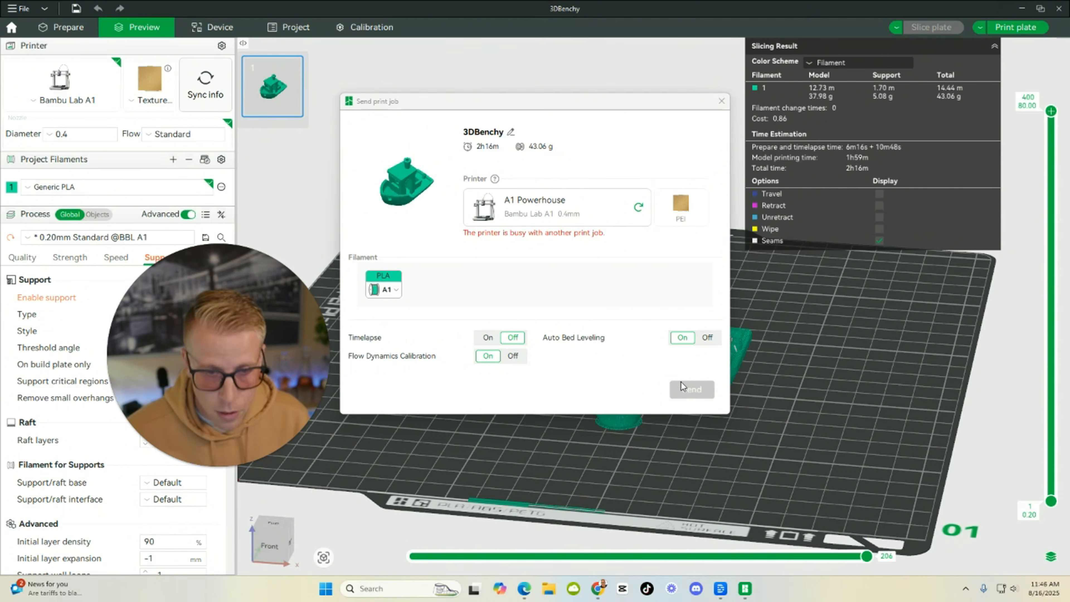
mouse_move(230, 472)
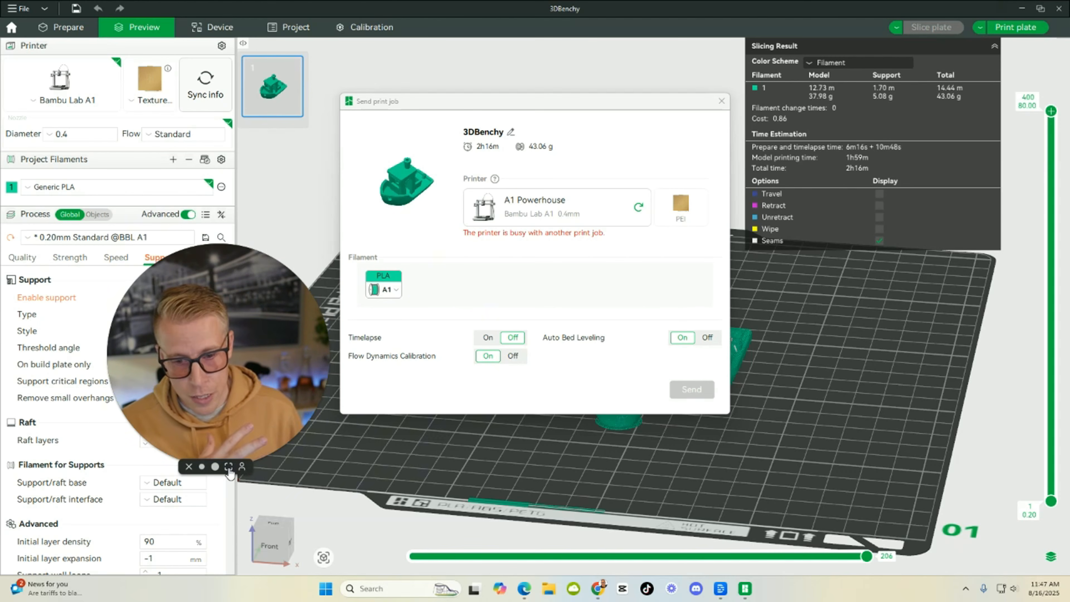
left_click(228, 467)
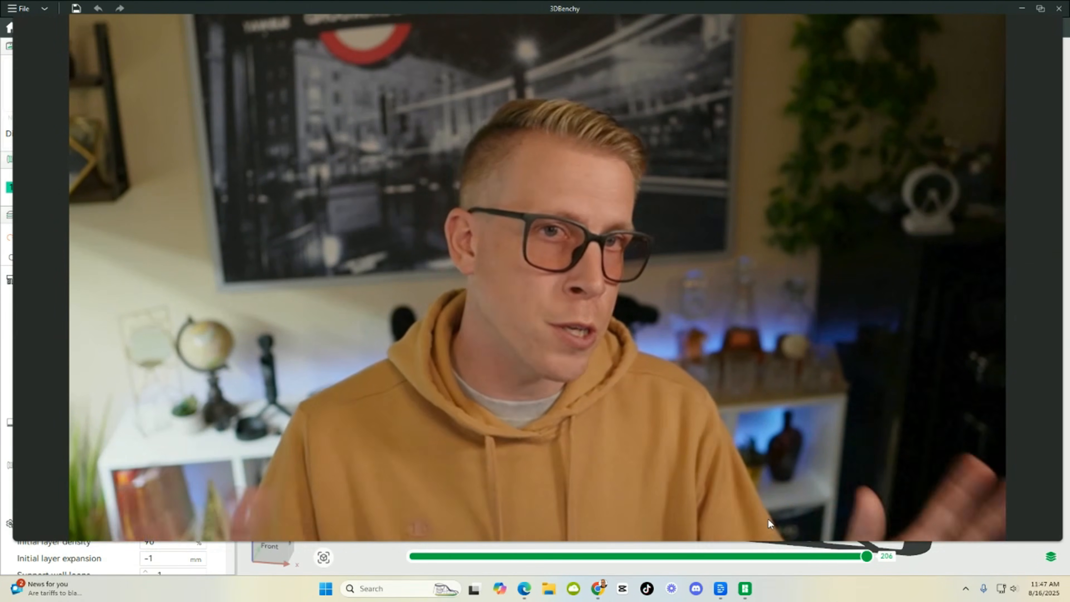